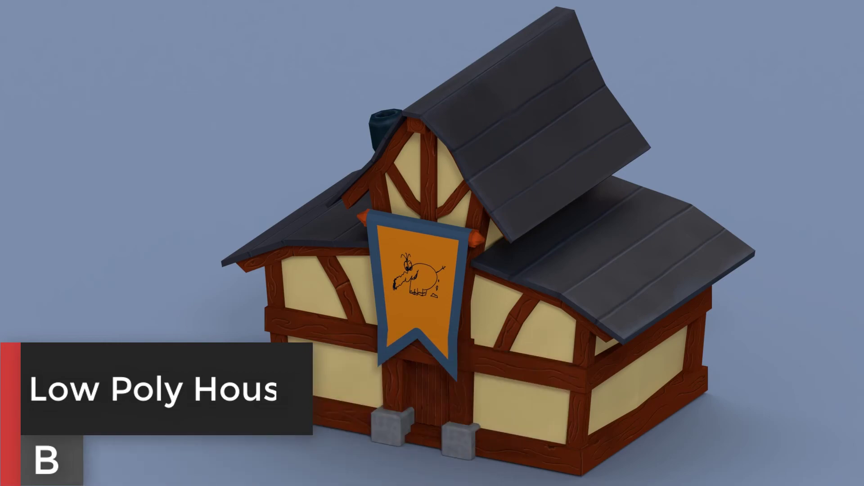
- Enter Edit Mode on the timber frame and split off an upper Node Editor area
key(Tab)
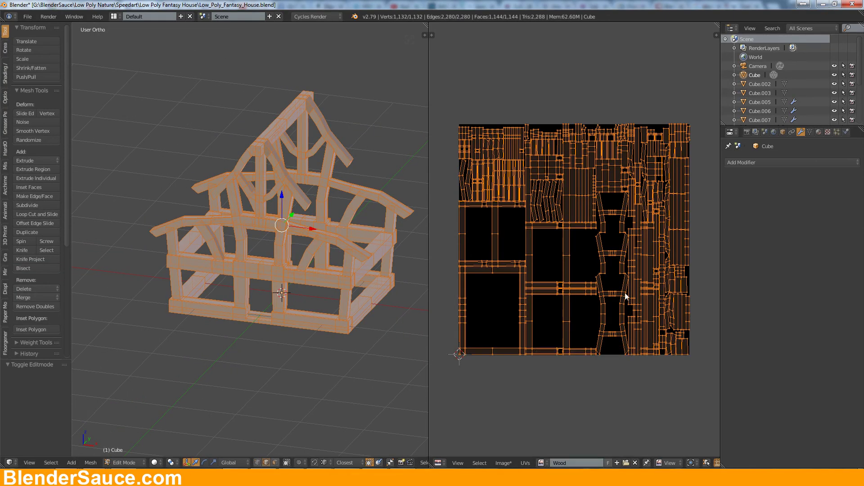
click(819, 132)
scroll(763, 251, down, 1)
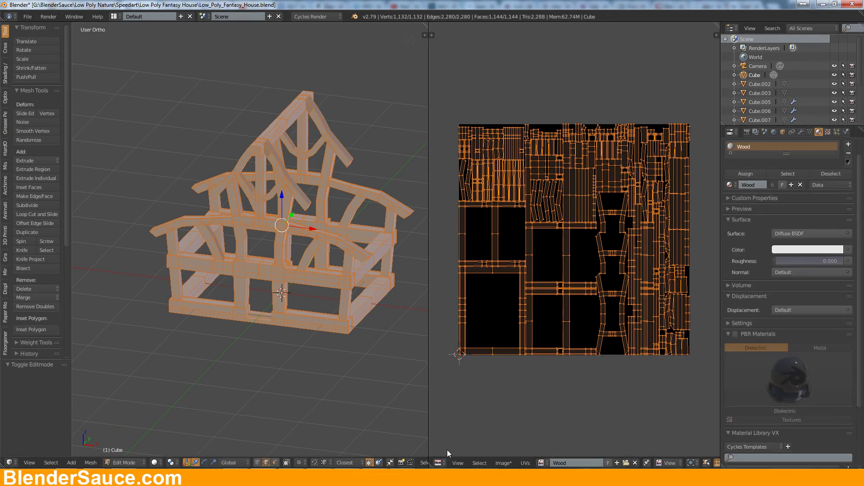
drag(432, 467, 439, 222)
click(438, 216)
click(451, 325)
- Add a 2048 Image Texture node and connect its colour to the Wood material's Diffuse Color
key(shift+a)
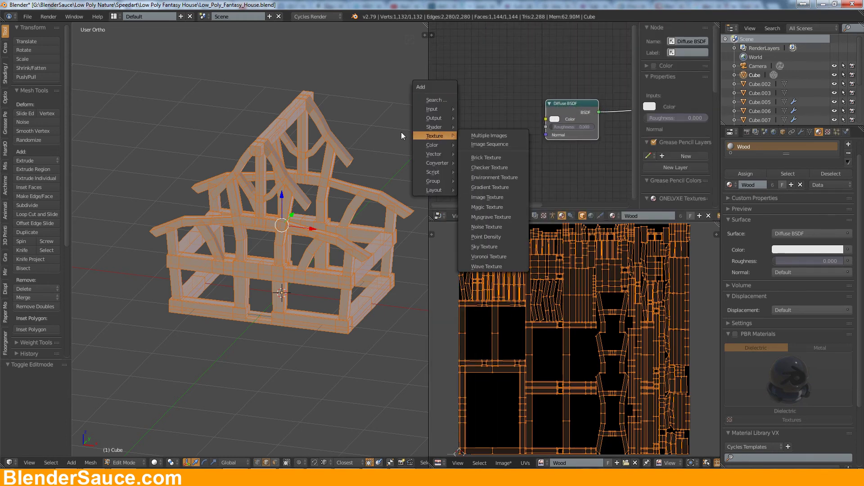
click(513, 140)
click(513, 101)
drag(515, 100, 545, 119)
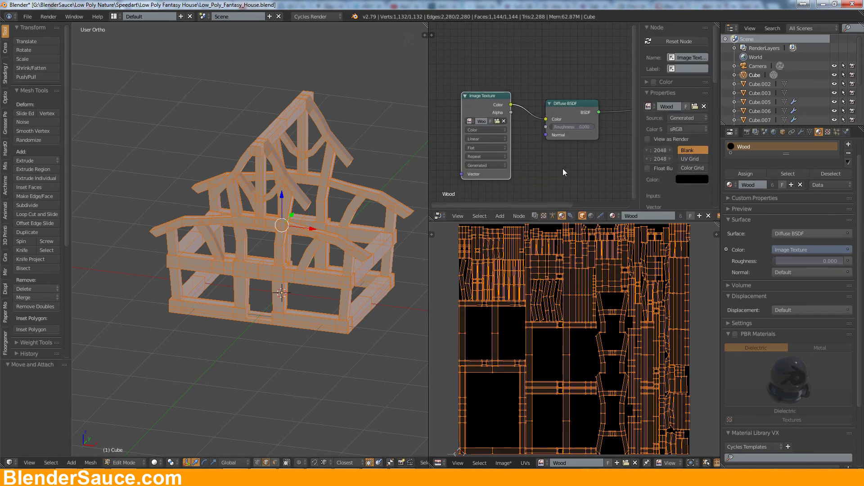
- Switch the timber frame into Texture Paint mode
click(124, 462)
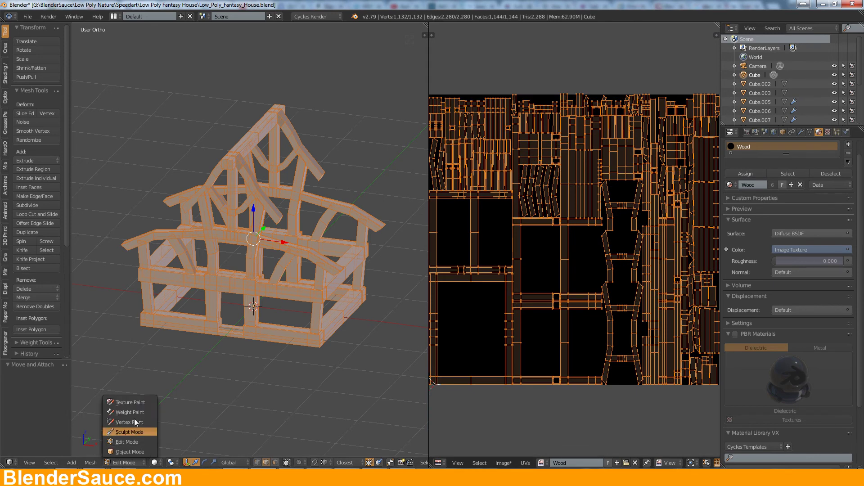
click(124, 400)
click(36, 63)
- Fill the whole timber frame with dark red and orbit to a frontal view
click(232, 159)
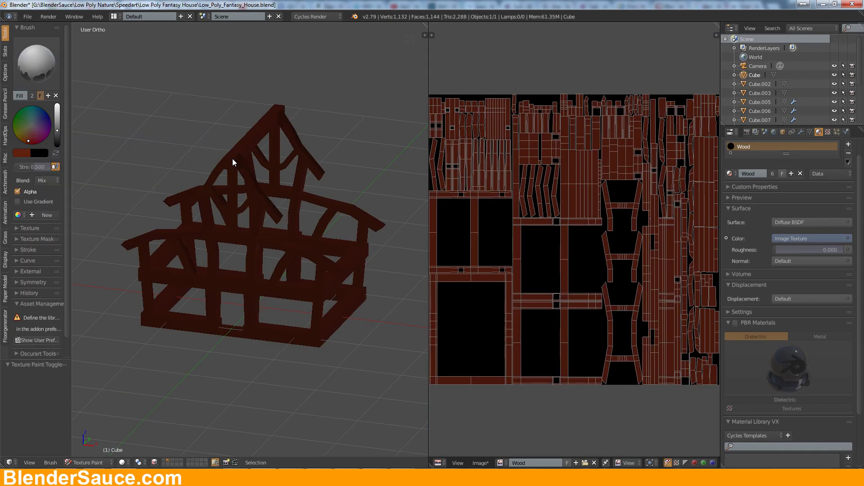
scroll(277, 230, up, 5)
middle_drag(251, 239, 284, 173)
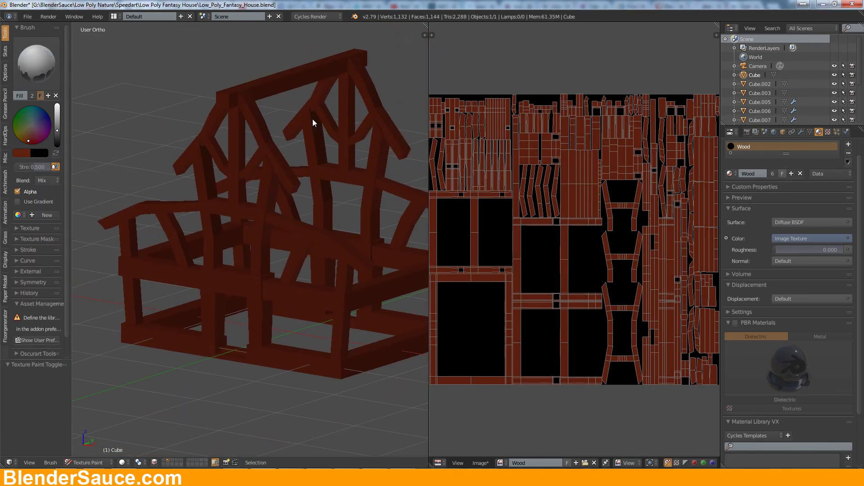
mouse_move(314, 122)
middle_down()
mouse_move(203, 131)
mouse_move(259, 240)
mouse_move(218, 305)
middle_up()
- Switch to a regular paint brush with a darker brown colour and maximize the 3D viewport
click(36, 63)
click(33, 110)
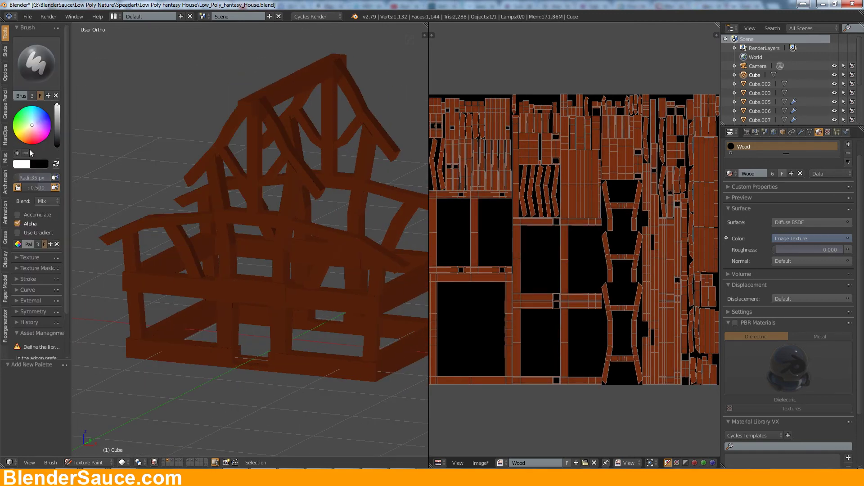
drag(57, 122, 57, 142)
scroll(243, 222, up, 3)
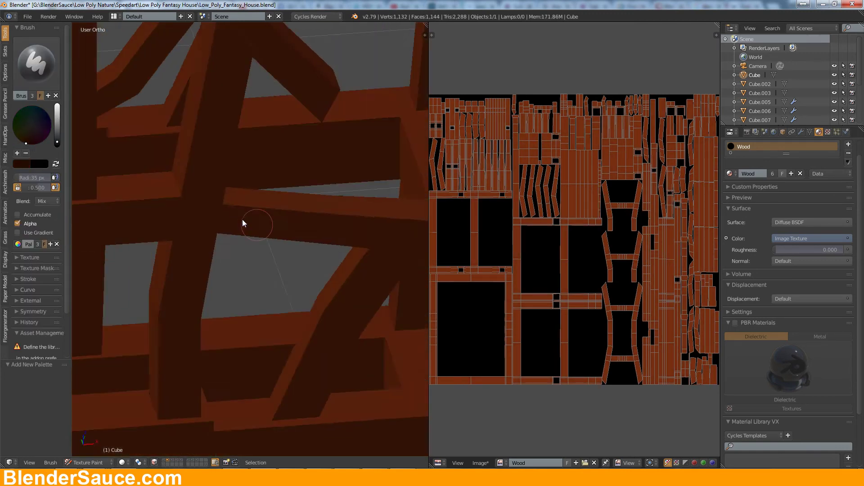
key(ctrl+space)
scroll(445, 155, down, 3)
scroll(534, 189, up, 2)
middle_drag(524, 154, 504, 157)
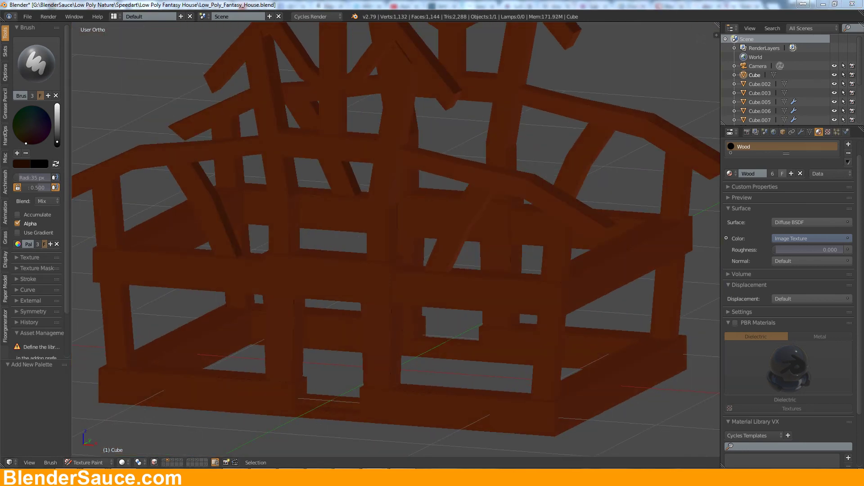
- Give the paint brush a new Clouds texture with pattern size 0.48
click(30, 257)
click(36, 326)
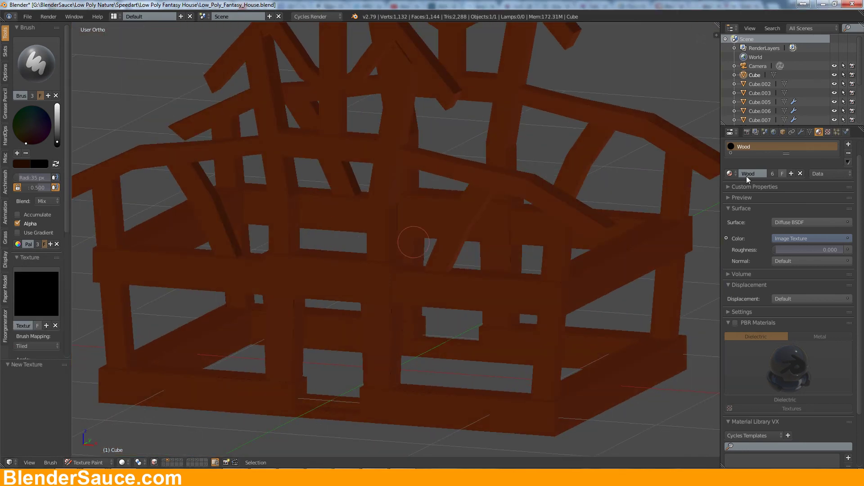
click(827, 132)
click(806, 189)
click(783, 153)
drag(509, 297, 559, 288)
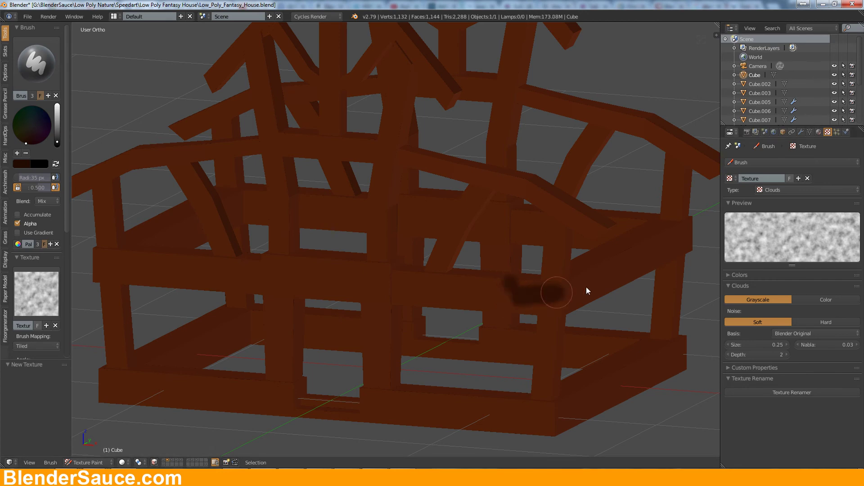
middle_drag(586, 287, 584, 304)
key(ctrl+z)
drag(758, 345, 792, 345)
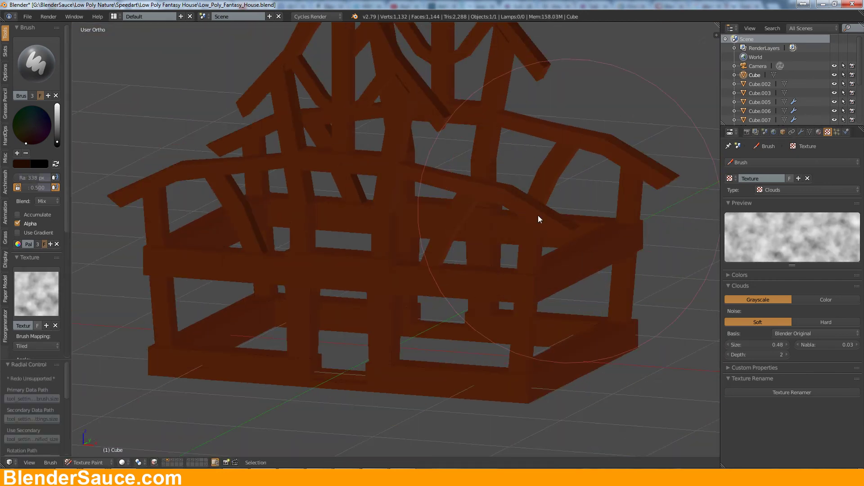
- Set the brush to a 51 px radius and 0.196 strength
mouse_move(538, 216)
middle_down()
mouse_move(376, 256)
mouse_move(247, 212)
middle_up()
key(shift+f)
key(f)
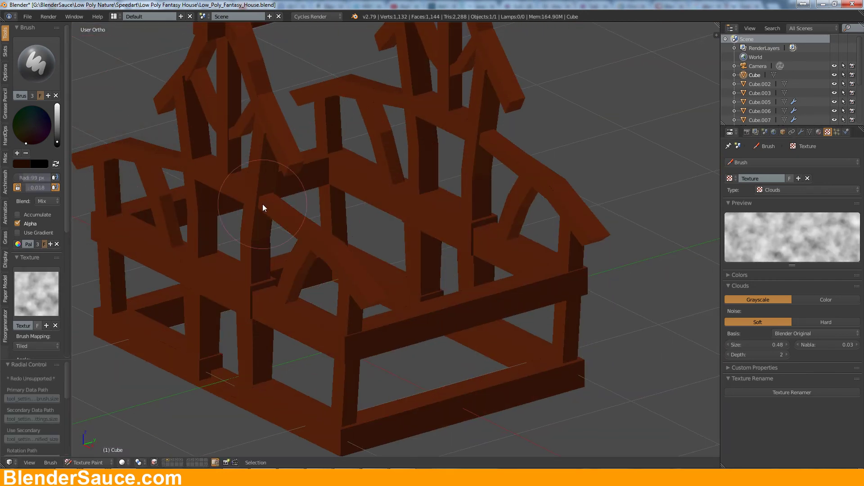
middle_drag(252, 293, 206, 239)
middle_drag(169, 282, 482, 177)
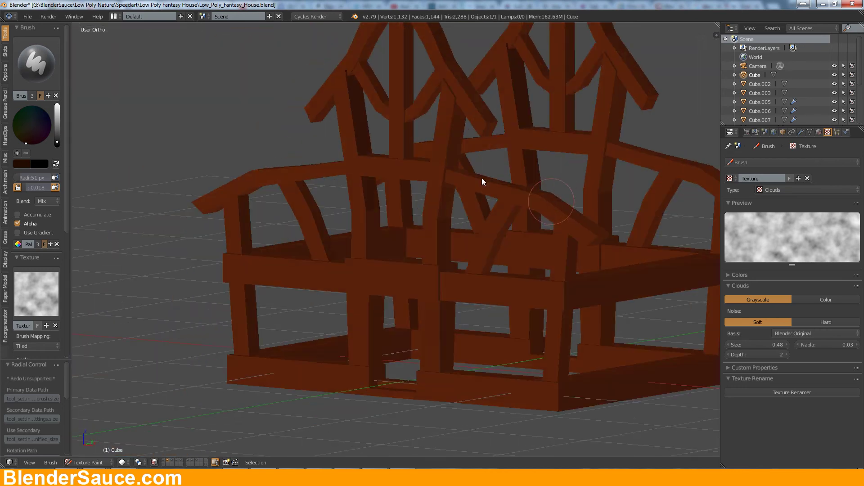
key(shift+f)
click(433, 318)
mouse_move(433, 318)
middle_down()
mouse_move(607, 394)
mouse_move(655, 332)
mouse_move(444, 328)
mouse_move(609, 275)
mouse_move(356, 258)
middle_up()
- Expand the brush falloff settings and shade the frame around its corners and roof gables
scroll(26, 255, down, 5)
click(23, 333)
scroll(23, 341, down, 5)
mouse_move(522, 207)
middle_down()
mouse_move(547, 256)
mouse_move(390, 249)
middle_up()
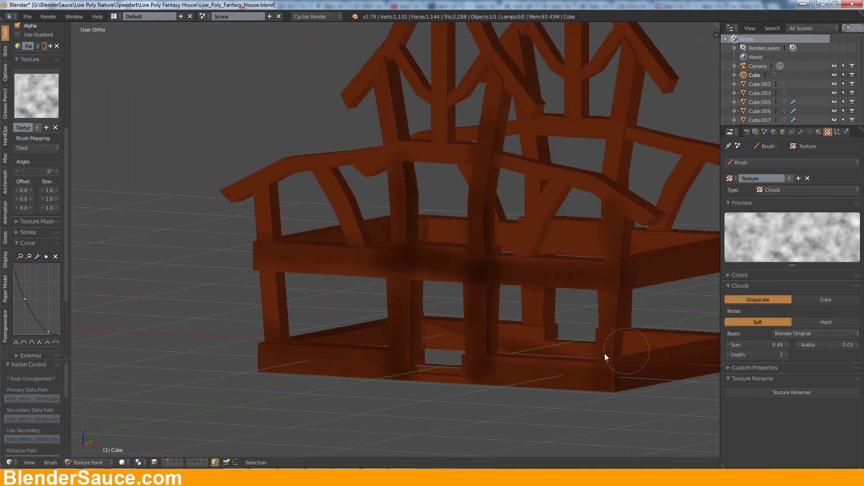
middle_drag(604, 353, 587, 209)
mouse_move(412, 157)
middle_down()
mouse_move(560, 264)
mouse_move(600, 253)
middle_up()
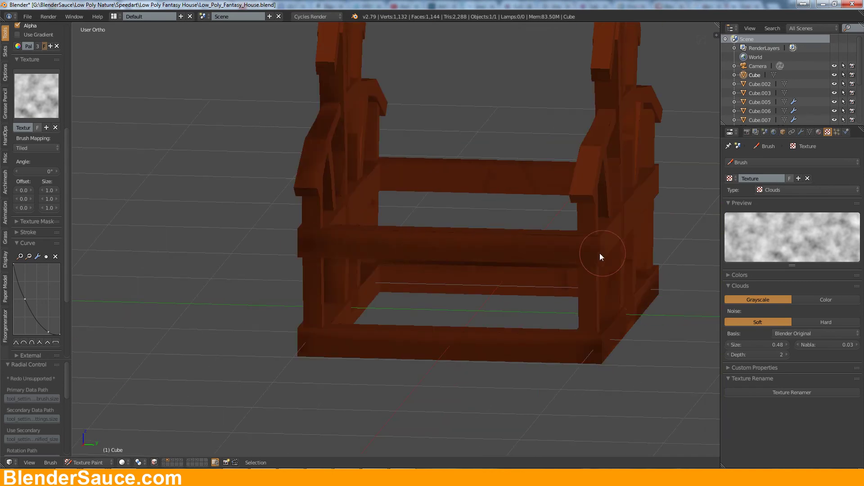
scroll(573, 233, up, 2)
mouse_move(499, 62)
middle_down()
mouse_move(489, 277)
mouse_move(499, 113)
mouse_move(345, 112)
mouse_move(515, 249)
mouse_move(589, 296)
middle_up()
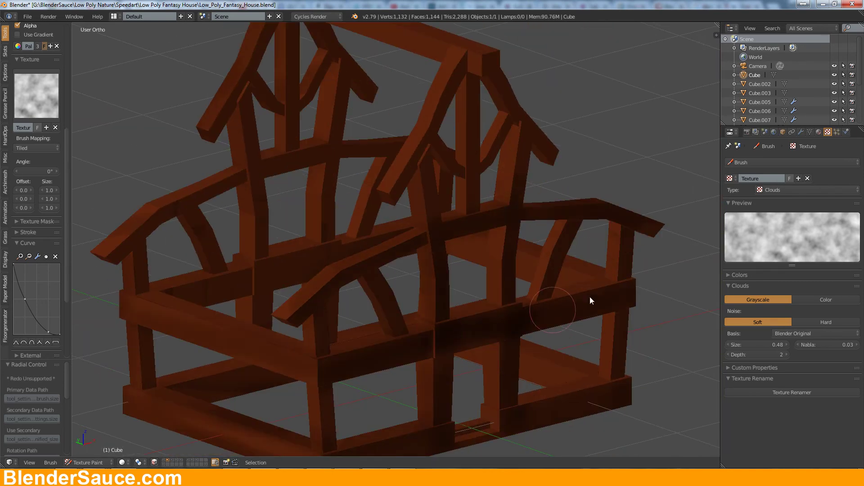
scroll(565, 203, up, 4)
- Paint soft dark shading onto the lower beams and their joints
middle_drag(550, 195, 605, 204)
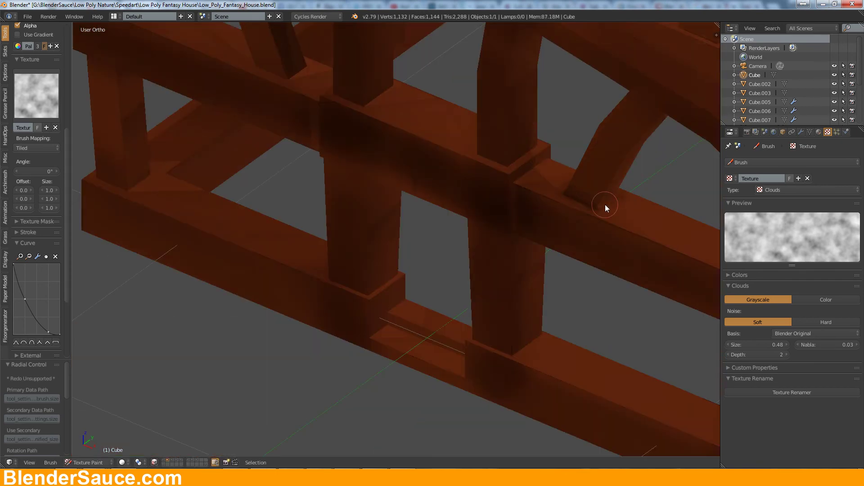
scroll(528, 150, up, 2)
mouse_move(457, 150)
middle_down()
mouse_move(390, 81)
mouse_move(376, 96)
mouse_move(461, 184)
mouse_move(403, 199)
middle_up()
scroll(36, 180, up, 10)
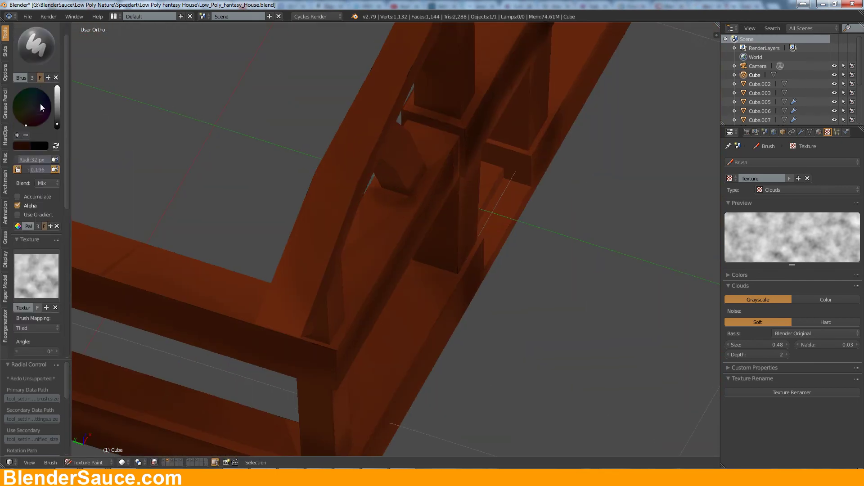
mouse_move(360, 285)
middle_down()
mouse_move(547, 270)
mouse_move(634, 276)
middle_up()
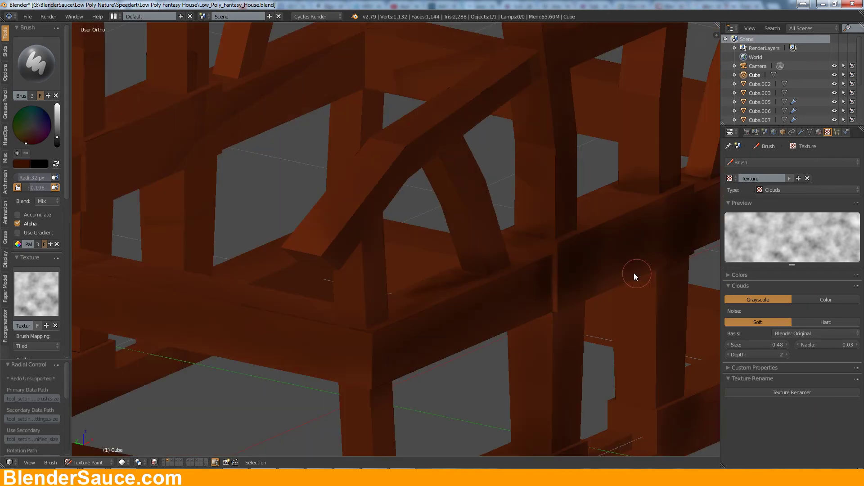
middle_drag(520, 233, 555, 241)
middle_drag(604, 286, 590, 357)
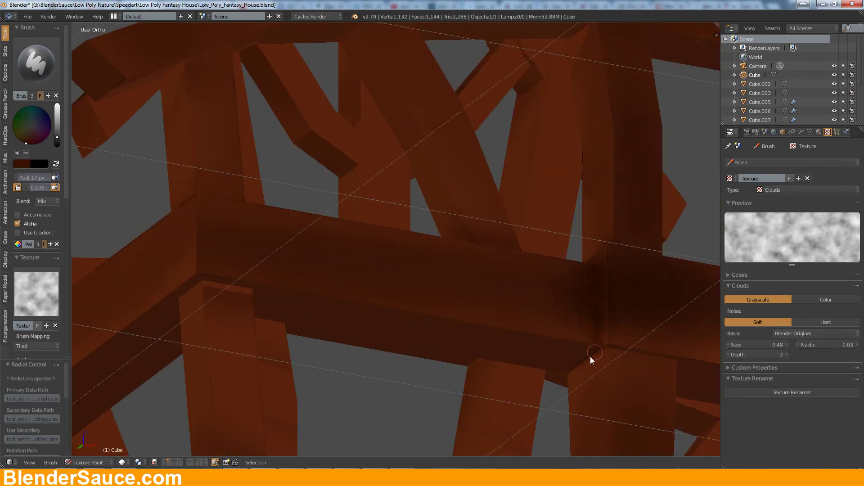
scroll(630, 315, up, 5)
middle_drag(693, 284, 496, 274)
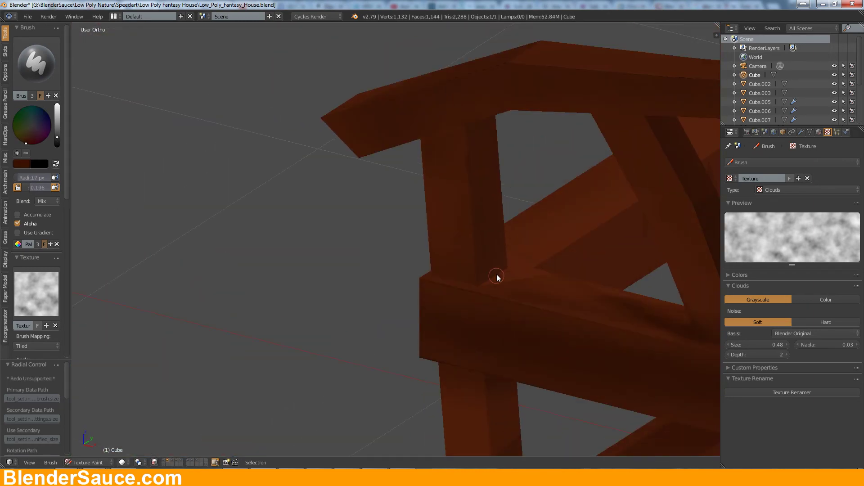
- Sample a new brush colour from the painted wood and remove the Clouds texture
key(e)
mouse_move(554, 53)
middle_down()
mouse_move(299, 241)
mouse_move(515, 214)
middle_up()
click(22, 163)
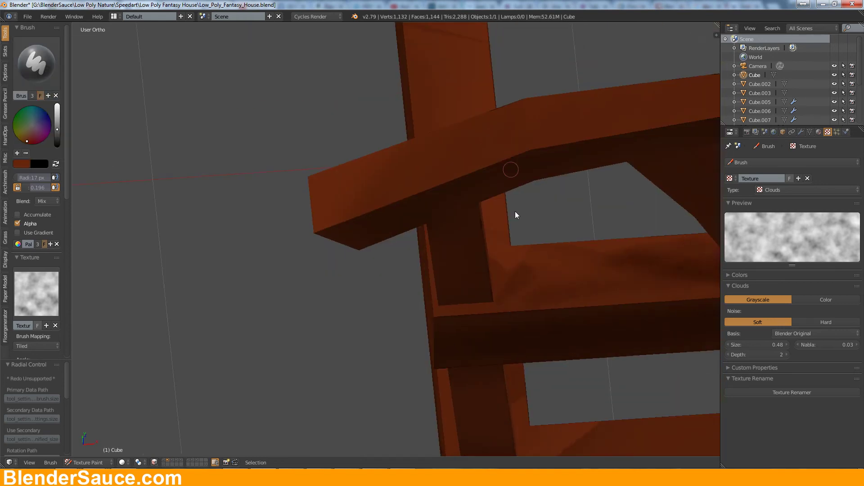
click(56, 326)
mouse_move(621, 257)
middle_down()
mouse_move(465, 226)
mouse_move(382, 252)
mouse_move(471, 212)
mouse_move(499, 182)
mouse_move(554, 214)
mouse_move(573, 272)
mouse_move(549, 276)
mouse_move(580, 306)
mouse_move(515, 193)
mouse_move(425, 256)
mouse_move(402, 298)
mouse_move(334, 177)
mouse_move(447, 197)
middle_up()
- Blend the shading with the Smear brush, then return to the paint brush at about 0.5 strength
click(36, 63)
click(212, 116)
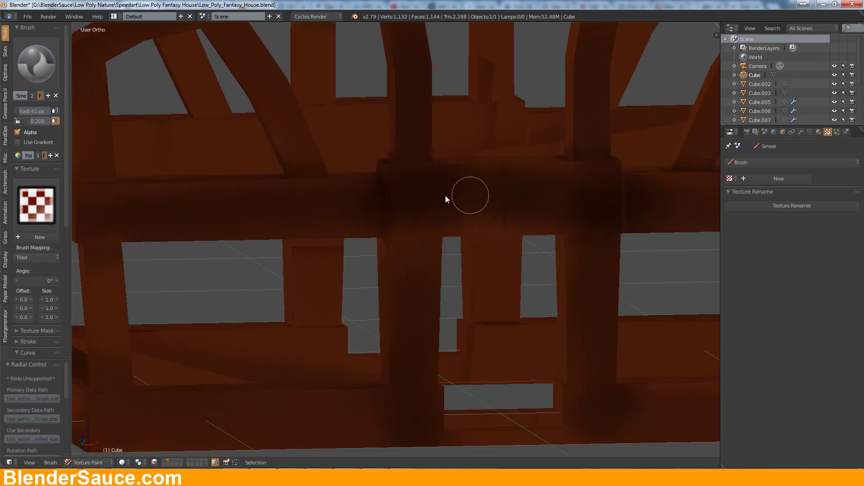
key(1)
key(shift+f)
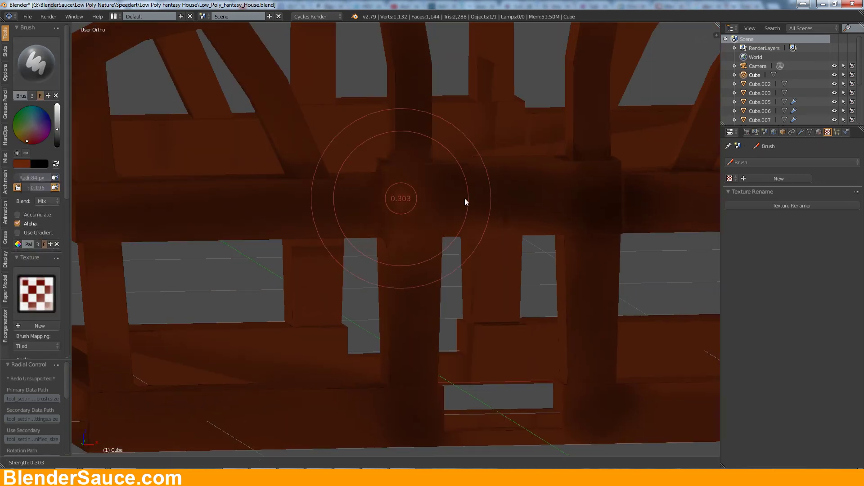
click(465, 198)
- Shrink the brush radius to 4 px and darken the colour to near-black brown
mouse_move(597, 236)
middle_down()
mouse_move(552, 188)
mouse_move(456, 172)
mouse_move(313, 278)
middle_up()
middle_drag(174, 233, 298, 377)
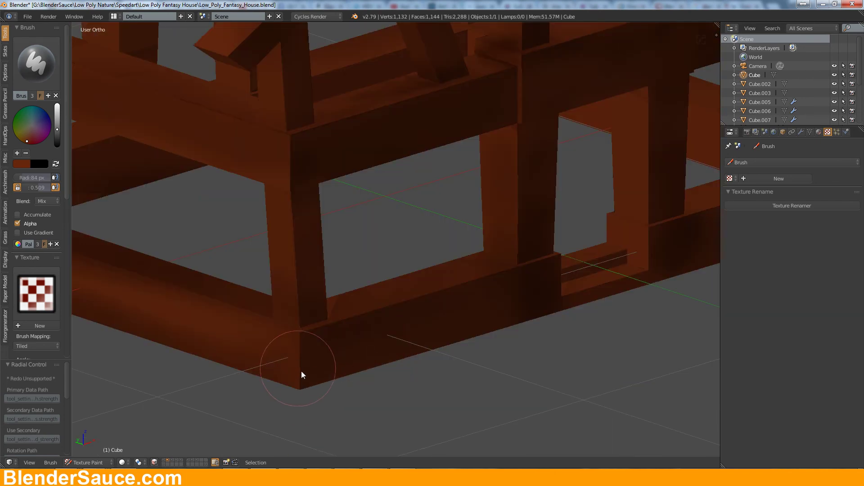
scroll(301, 371, up, 3)
key(f)
click(533, 280)
scroll(21, 312, down, 10)
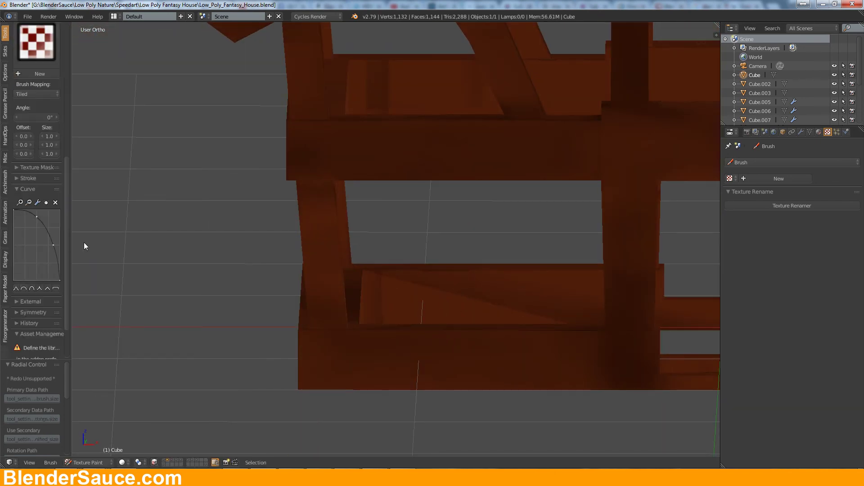
middle_drag(84, 242, 398, 297)
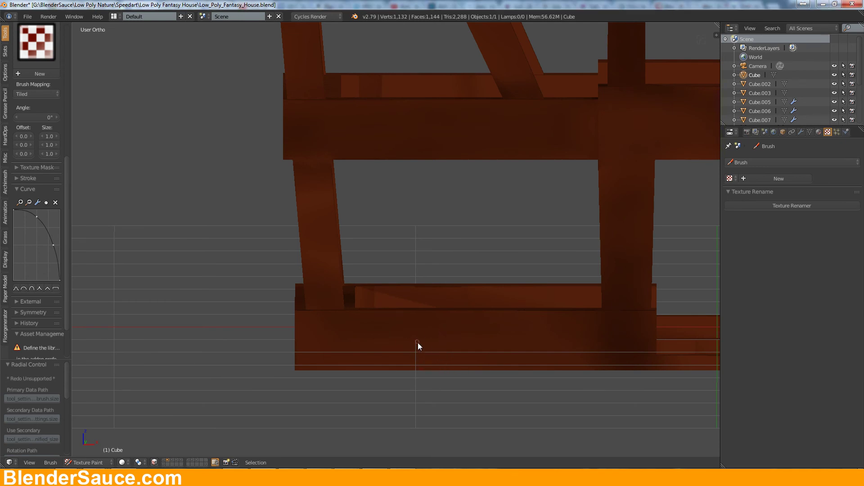
middle_drag(418, 343, 531, 306)
scroll(58, 78, up, 5)
scroll(56, 131, up, 5)
drag(56, 131, 57, 136)
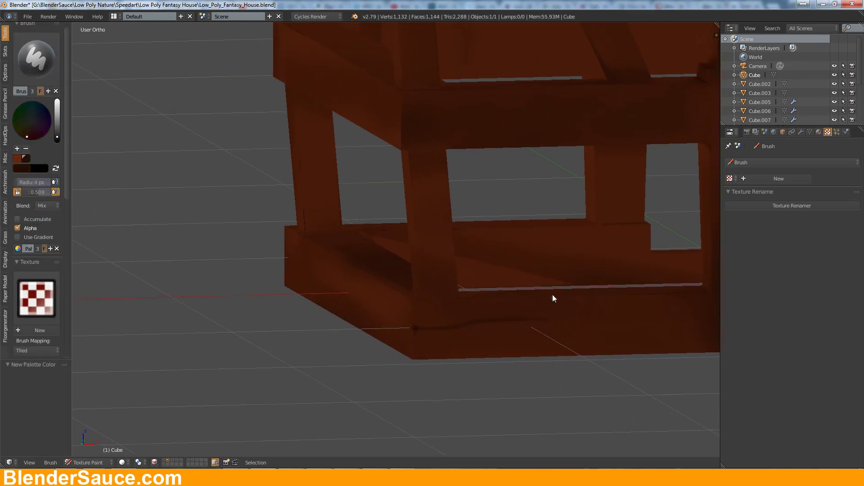
- Paint a dark grain line down the central wall post
middle_drag(554, 299, 503, 339)
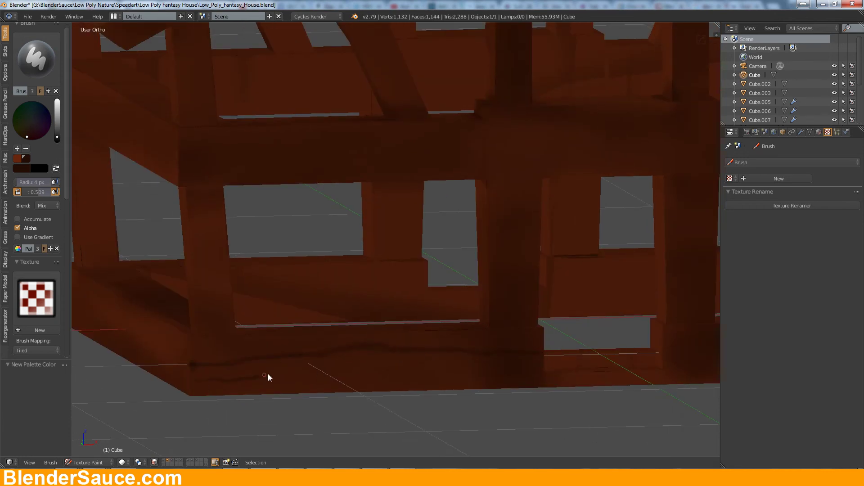
mouse_move(269, 376)
middle_down()
mouse_move(539, 339)
mouse_move(498, 234)
middle_up()
drag(497, 231, 496, 364)
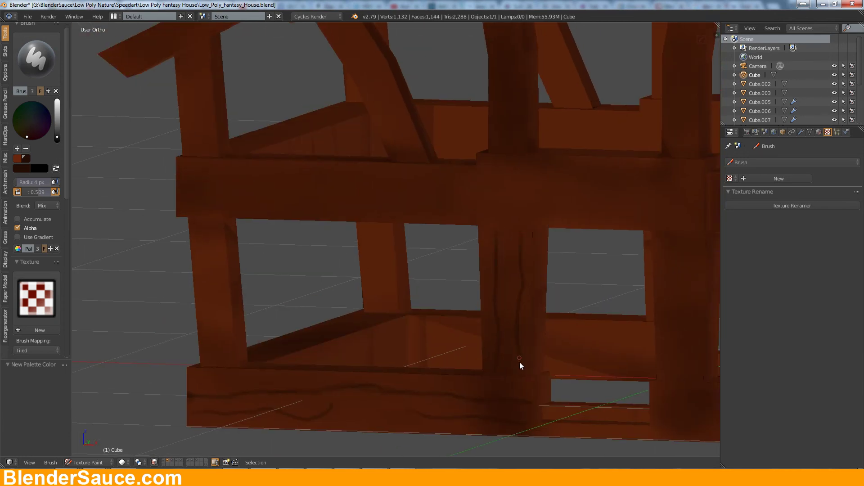
middle_drag(520, 362, 541, 253)
middle_drag(571, 336, 559, 366)
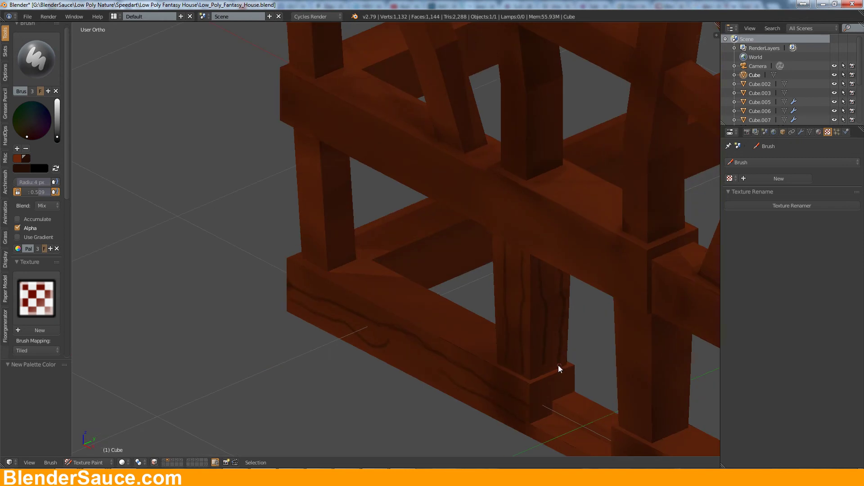
- Reduce the brush radius to 3 px and paint thin dark crack lines on the posts
key(f)
click(539, 412)
mouse_move(539, 412)
middle_down()
mouse_move(526, 339)
mouse_move(479, 326)
mouse_move(403, 277)
middle_up()
drag(415, 355, 414, 371)
middle_drag(426, 290, 428, 395)
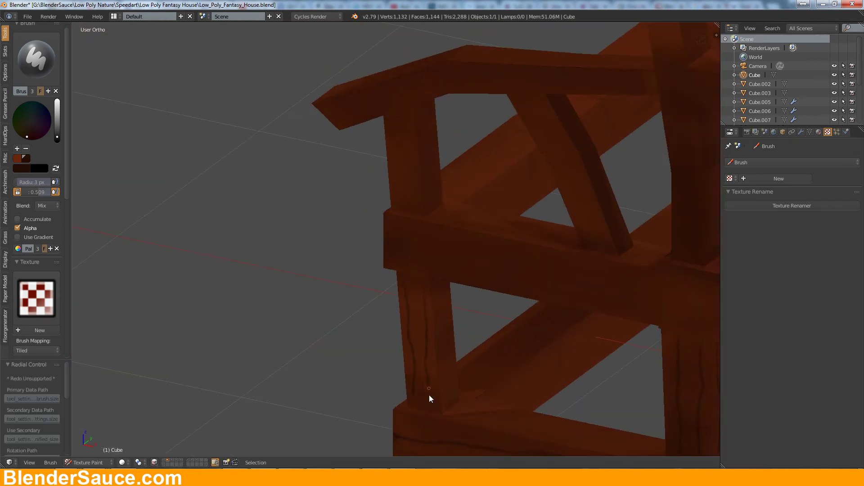
middle_drag(451, 368, 455, 354)
mouse_move(496, 336)
middle_down()
mouse_move(429, 398)
mouse_move(479, 279)
middle_up()
drag(479, 279, 476, 354)
mouse_move(476, 355)
middle_down()
mouse_move(377, 382)
mouse_move(474, 361)
mouse_move(622, 366)
mouse_move(517, 397)
middle_up()
- Show the scene layer containing the roof and orbit to view the roof and wall truss
shift+click(173, 463)
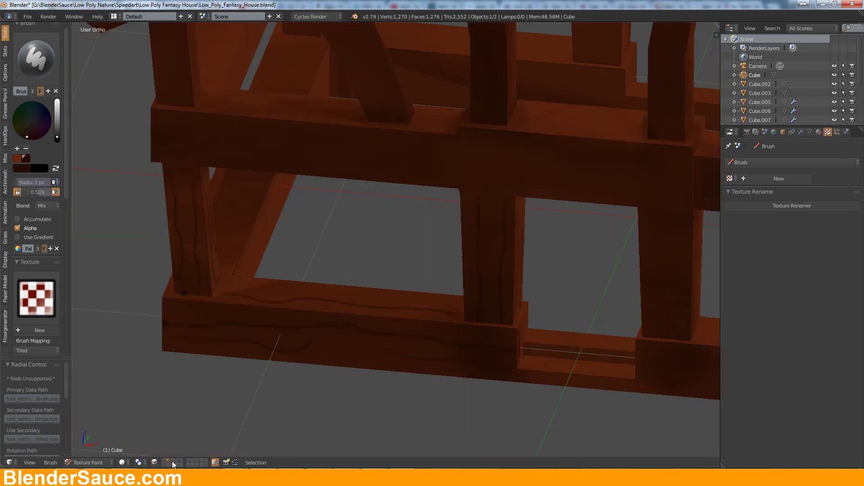
middle_drag(377, 323, 616, 310)
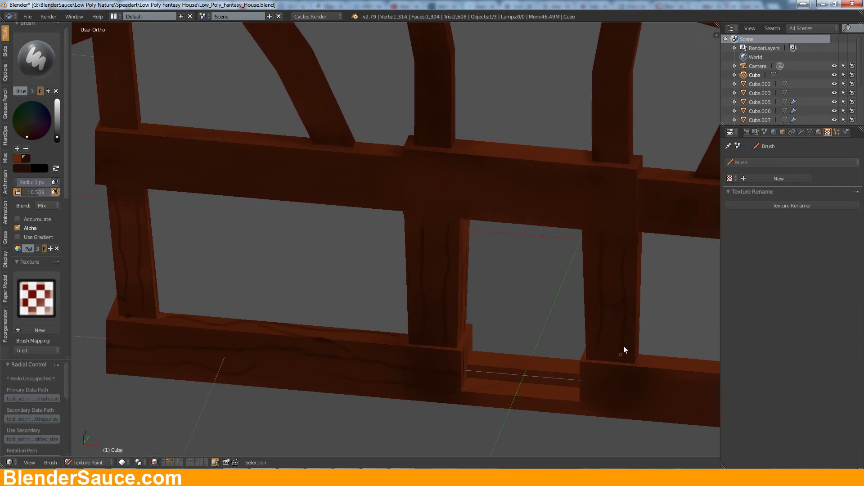
mouse_move(623, 349)
middle_down()
mouse_move(650, 353)
mouse_move(474, 279)
middle_up()
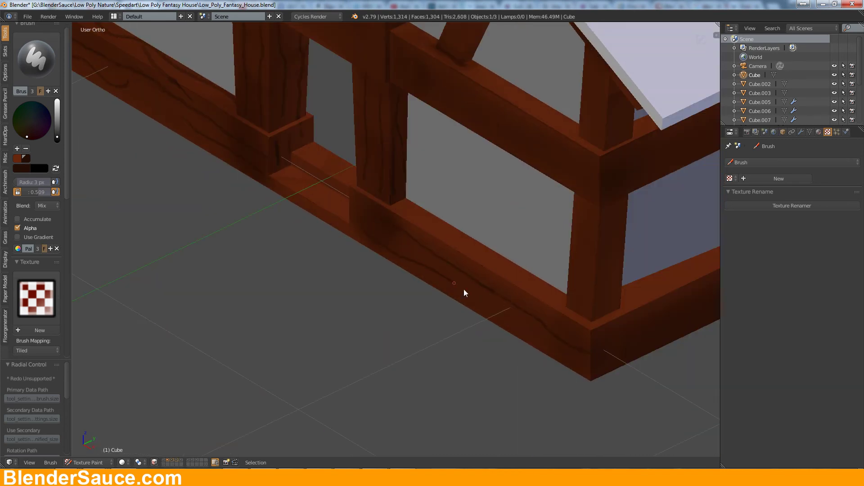
mouse_move(622, 186)
middle_down()
mouse_move(604, 228)
mouse_move(626, 247)
middle_up()
mouse_move(625, 299)
middle_down()
mouse_move(641, 263)
mouse_move(353, 311)
mouse_move(462, 274)
mouse_move(612, 270)
mouse_move(616, 278)
mouse_move(614, 253)
mouse_move(378, 369)
mouse_move(495, 303)
mouse_move(562, 332)
mouse_move(512, 320)
mouse_move(424, 345)
mouse_move(396, 314)
mouse_move(396, 372)
mouse_move(404, 231)
mouse_move(416, 214)
mouse_move(376, 313)
mouse_move(414, 217)
mouse_move(387, 344)
mouse_move(404, 364)
mouse_move(399, 323)
mouse_move(562, 313)
mouse_move(430, 312)
mouse_move(452, 225)
mouse_move(459, 297)
mouse_move(377, 283)
mouse_move(455, 285)
mouse_move(400, 259)
mouse_move(284, 417)
mouse_move(477, 266)
mouse_move(480, 308)
middle_up()
- Paint dark grain lines along the upper and lower beams of the front wall
scroll(480, 306, up, 3)
middle_drag(495, 243, 632, 311)
scroll(632, 311, up, 3)
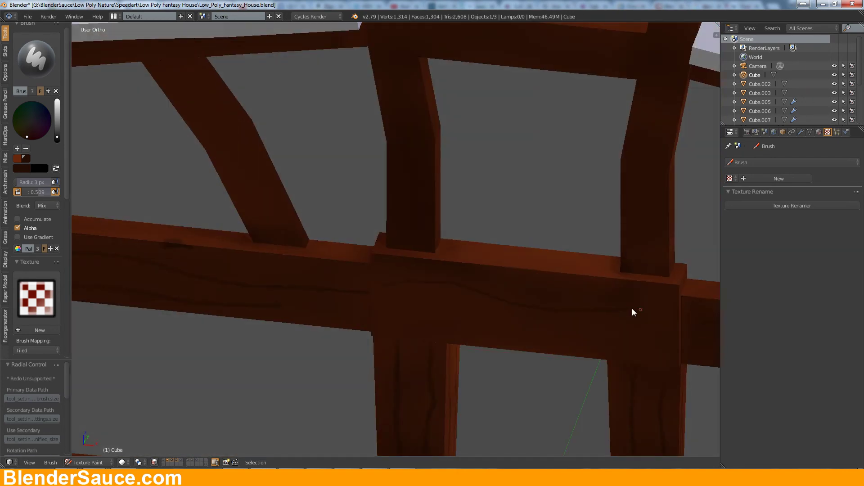
middle_drag(679, 296, 678, 312)
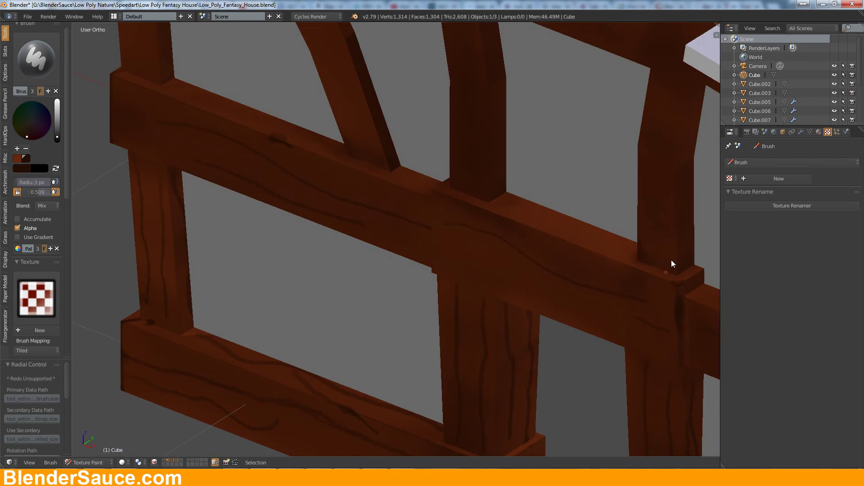
drag(671, 264, 569, 225)
mouse_move(660, 344)
middle_down()
mouse_move(530, 221)
mouse_move(305, 278)
middle_up()
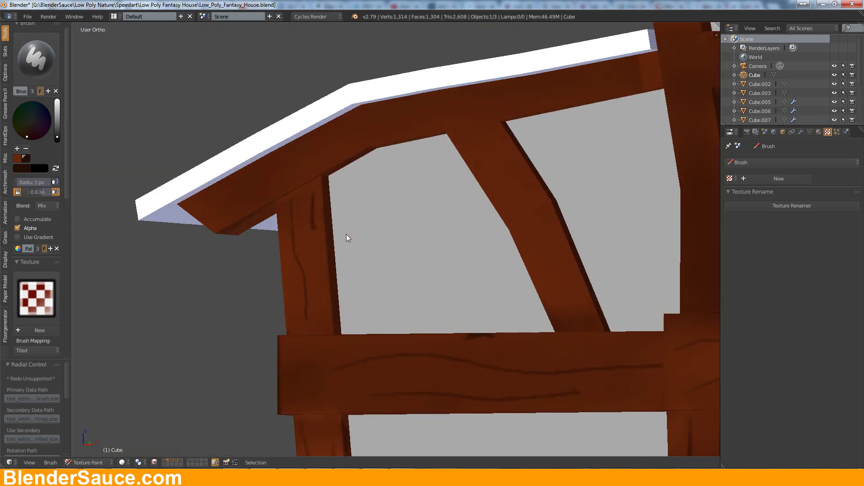
mouse_move(293, 249)
middle_down()
mouse_move(333, 293)
mouse_move(420, 293)
middle_up()
drag(446, 316, 681, 297)
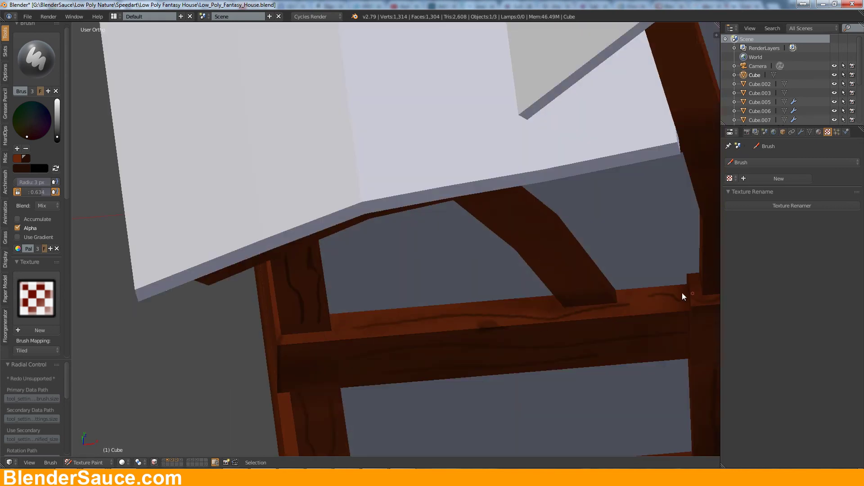
mouse_move(485, 305)
middle_down()
mouse_move(407, 303)
mouse_move(412, 282)
mouse_move(223, 221)
mouse_move(471, 209)
mouse_move(574, 235)
mouse_move(319, 257)
mouse_move(319, 317)
mouse_move(458, 313)
mouse_move(671, 244)
mouse_move(498, 277)
mouse_move(614, 264)
mouse_move(663, 305)
mouse_move(487, 372)
middle_up()
- Paint a dark grain line on the corner post beside the window frame
middle_drag(610, 400, 448, 357)
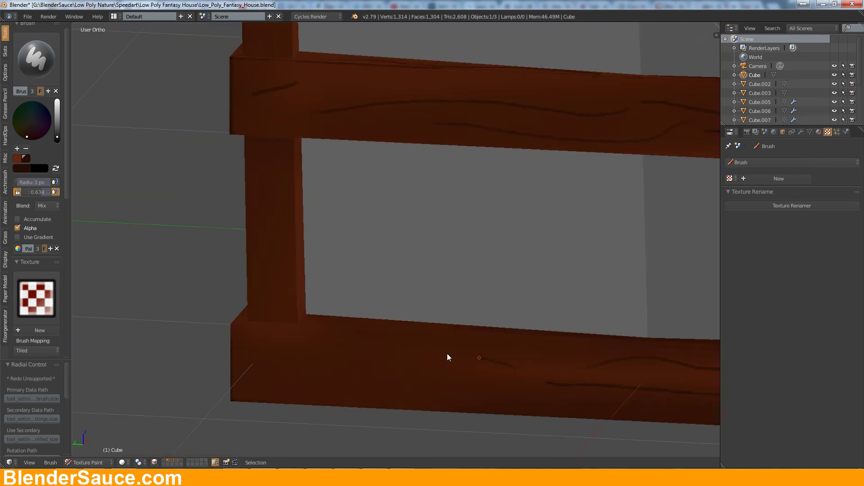
mouse_move(663, 350)
middle_down()
mouse_move(500, 315)
mouse_move(524, 281)
middle_up()
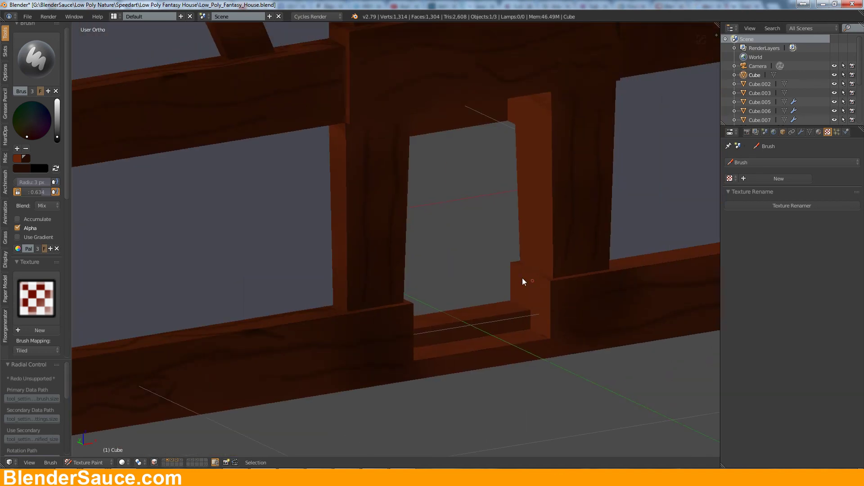
middle_drag(544, 322, 389, 318)
mouse_move(542, 351)
middle_down()
mouse_move(506, 302)
mouse_move(377, 321)
middle_up()
mouse_move(501, 307)
middle_down()
mouse_move(539, 329)
mouse_move(462, 314)
middle_up()
scroll(528, 307, up, 2)
middle_drag(519, 312, 548, 327)
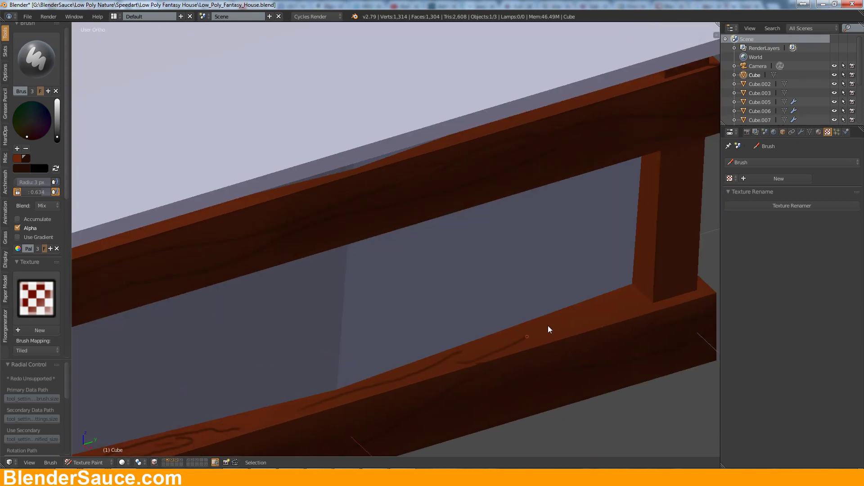
mouse_move(654, 307)
middle_down()
mouse_move(585, 299)
mouse_move(542, 205)
mouse_move(530, 296)
middle_up()
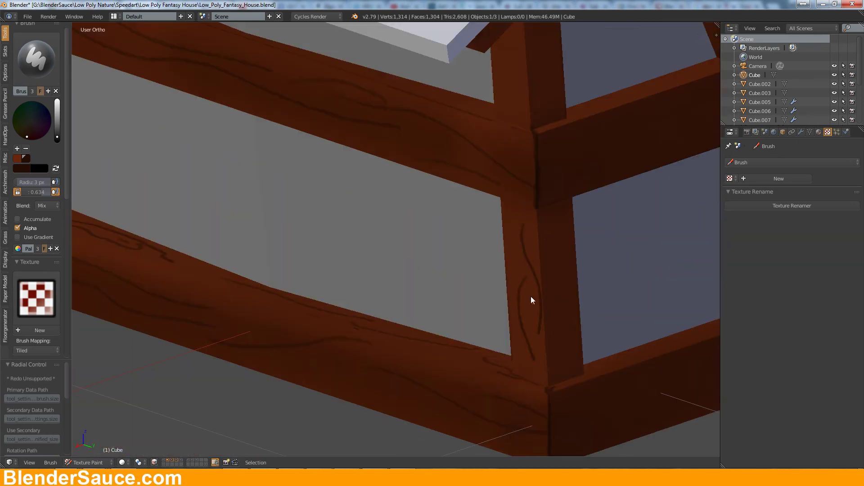
drag(554, 230, 558, 272)
- Add several dark grain lines to the post at a corner joint
mouse_move(533, 281)
middle_down()
mouse_move(538, 340)
mouse_move(581, 287)
middle_up()
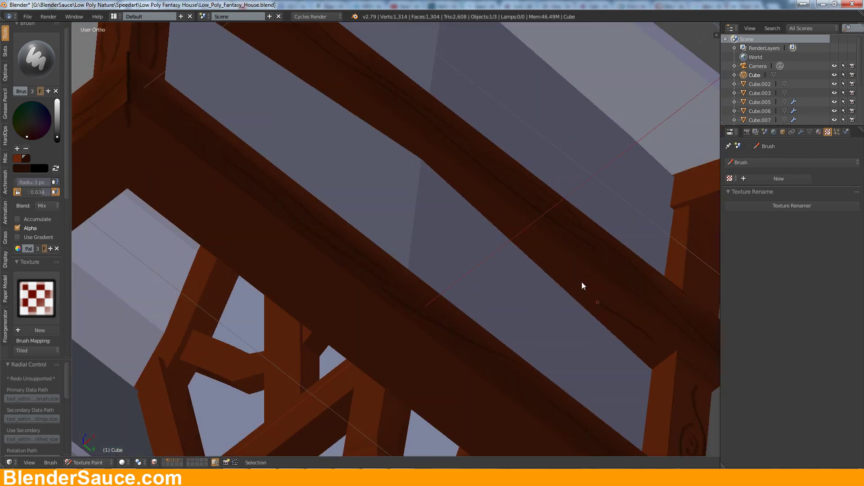
middle_drag(431, 154, 369, 285)
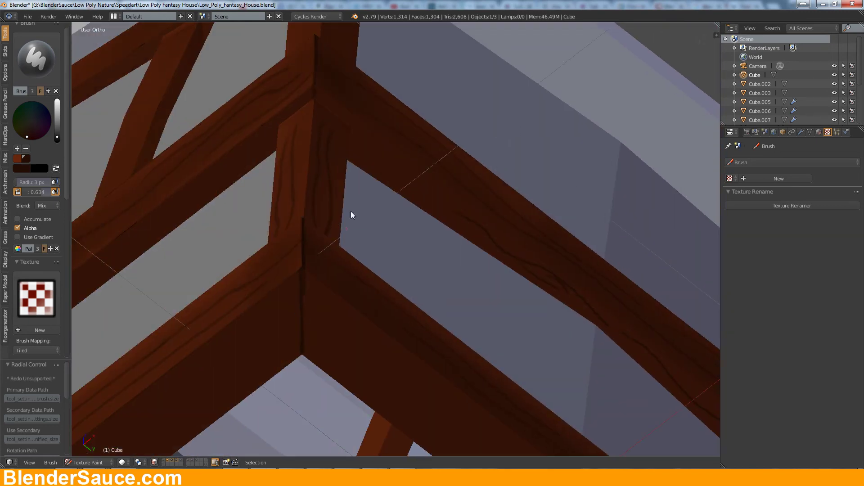
mouse_move(350, 211)
middle_down()
mouse_move(405, 283)
mouse_move(484, 109)
middle_up()
drag(486, 106, 495, 186)
mouse_move(495, 186)
middle_down()
mouse_move(512, 154)
mouse_move(585, 111)
mouse_move(627, 227)
mouse_move(679, 247)
mouse_move(378, 177)
mouse_move(528, 227)
mouse_move(432, 195)
mouse_move(434, 237)
middle_up()
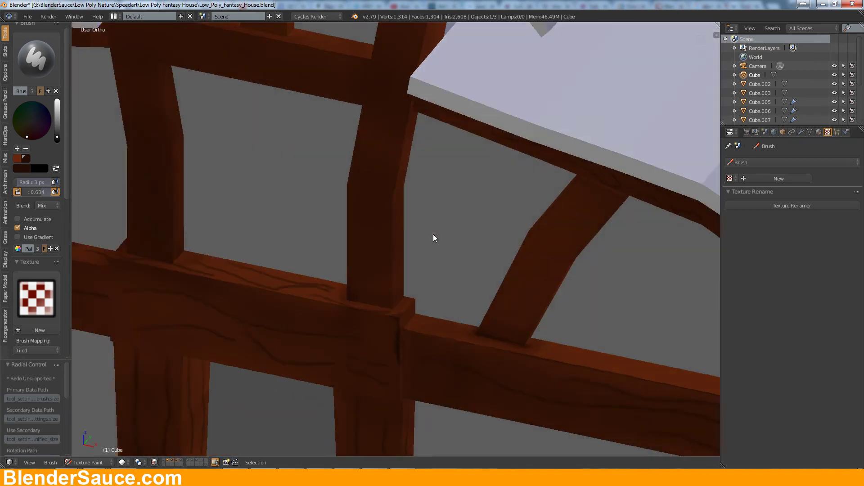
middle_drag(666, 372, 544, 313)
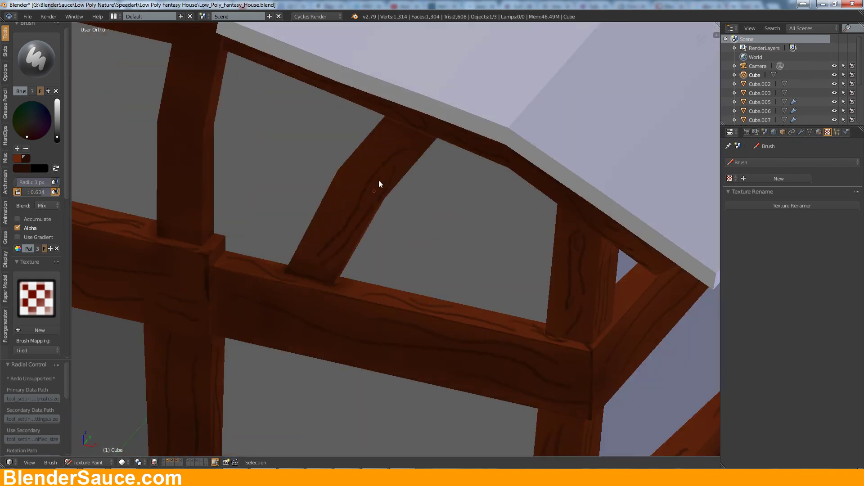
- Orbit to face the front truss, paint a dark line on a post, then undo it
middle_drag(379, 183, 396, 110)
mouse_move(358, 215)
middle_down()
mouse_move(343, 203)
mouse_move(436, 212)
mouse_move(340, 205)
middle_up()
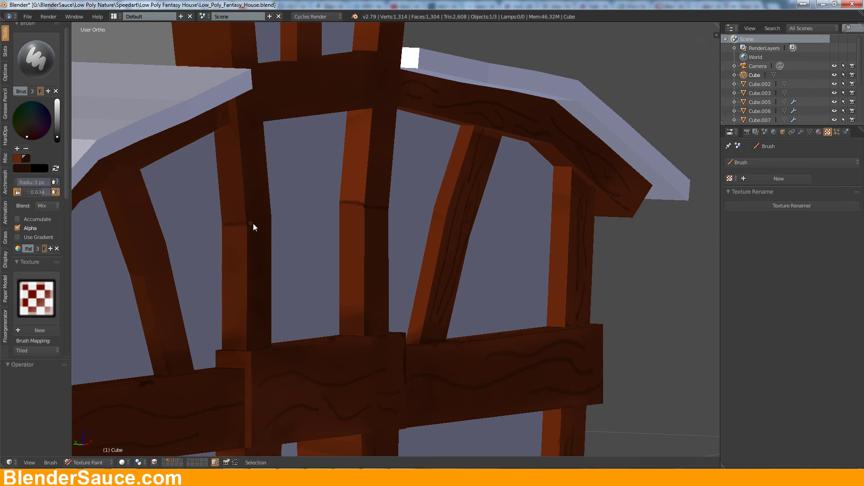
mouse_move(253, 225)
middle_down()
mouse_move(345, 217)
mouse_move(353, 285)
mouse_move(314, 216)
mouse_move(322, 259)
mouse_move(519, 223)
mouse_move(521, 241)
middle_up()
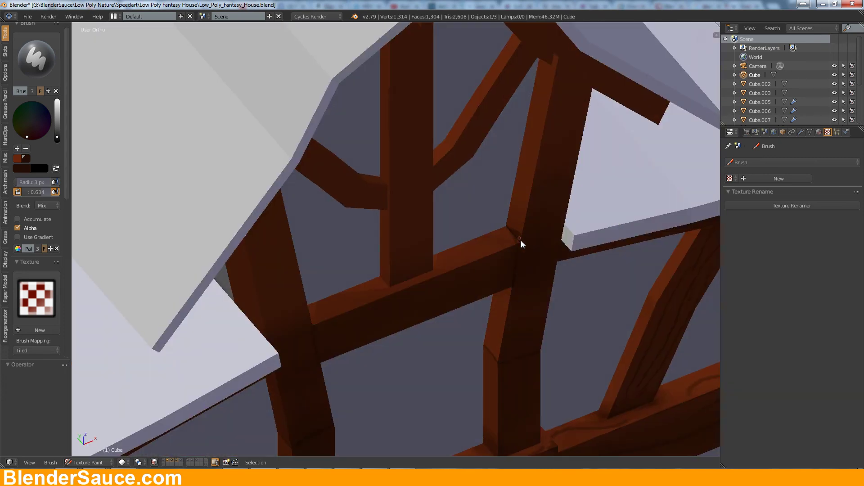
mouse_move(460, 276)
middle_down()
mouse_move(496, 328)
mouse_move(494, 154)
middle_up()
drag(494, 154, 482, 322)
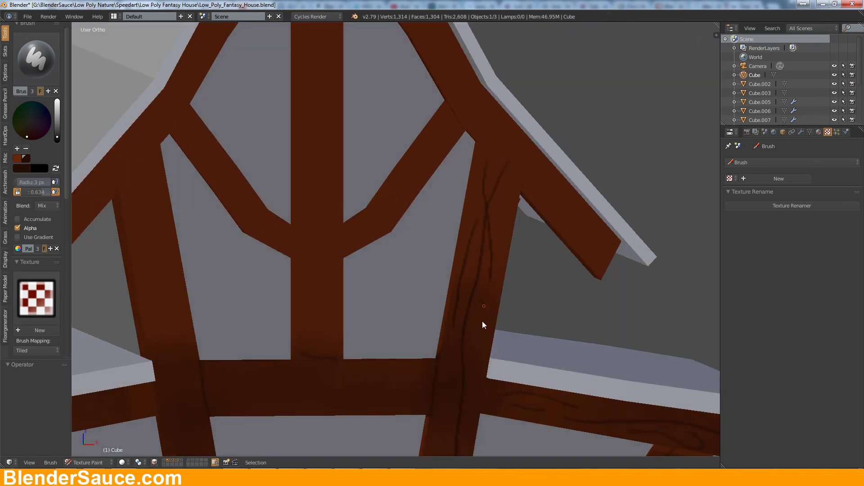
key(ctrl+z)
- Paint a thin dark grain line down a post beneath the roof
mouse_move(505, 205)
middle_down()
mouse_move(442, 283)
mouse_move(459, 290)
middle_up()
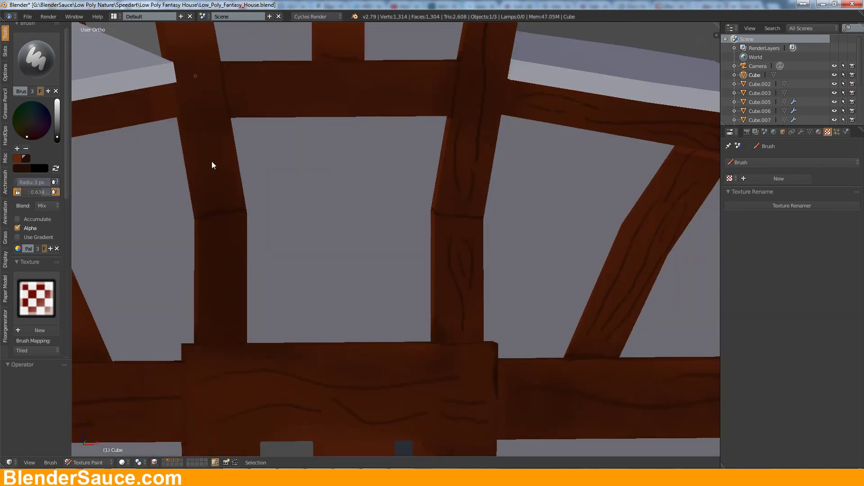
mouse_move(263, 273)
middle_down()
mouse_move(256, 298)
mouse_move(525, 328)
mouse_move(433, 189)
middle_up()
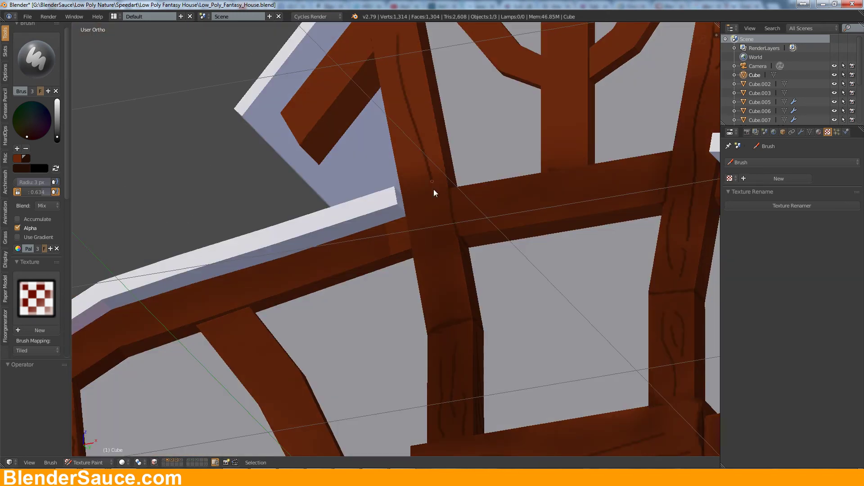
mouse_move(540, 231)
middle_down()
mouse_move(508, 303)
mouse_move(613, 270)
middle_up()
middle_drag(617, 337, 601, 129)
drag(600, 126, 582, 268)
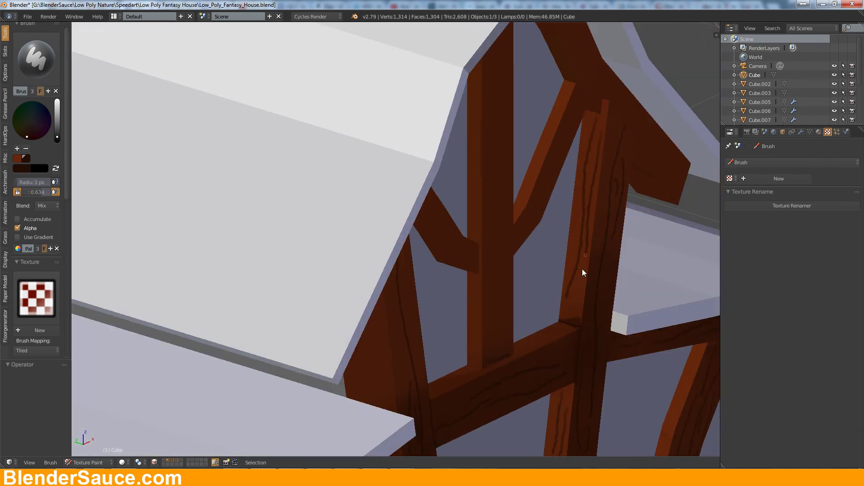
- Add dark grain lines to the front truss's central post and right branch joint
middle_drag(582, 269, 533, 316)
mouse_move(397, 344)
middle_down()
mouse_move(475, 283)
mouse_move(495, 159)
middle_up()
drag(495, 160, 495, 264)
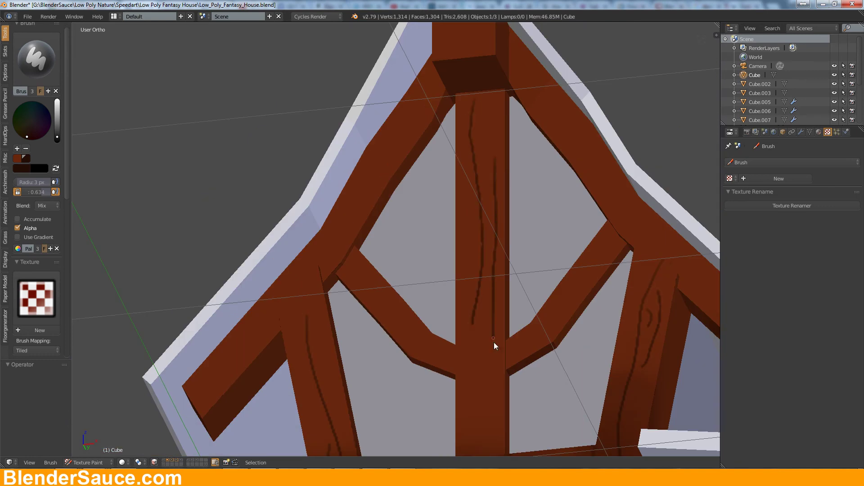
drag(477, 403, 472, 444)
mouse_move(495, 344)
middle_down()
mouse_move(491, 247)
mouse_move(550, 175)
middle_up()
drag(551, 175, 557, 181)
mouse_move(557, 181)
middle_down()
mouse_move(599, 233)
mouse_move(473, 210)
mouse_move(461, 178)
mouse_move(448, 185)
mouse_move(624, 93)
mouse_move(610, 69)
middle_up()
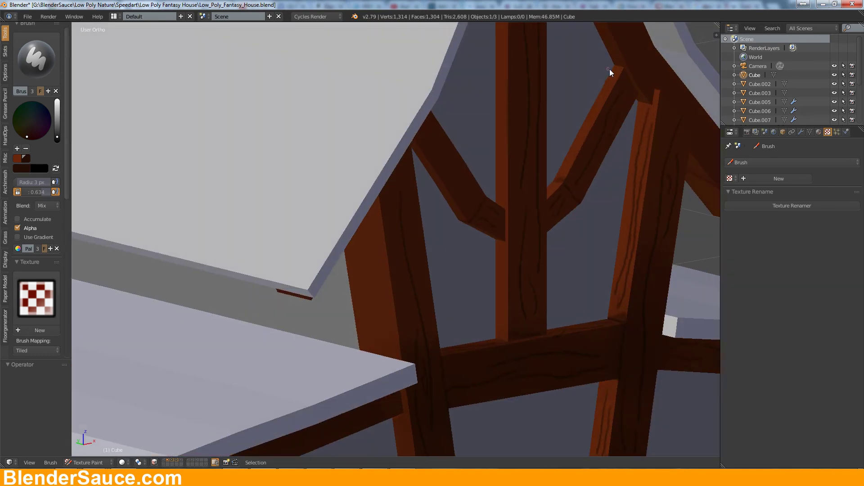
- From a lower angle, paint two dark grain strokes down the vertical beam
mouse_move(560, 182)
middle_down()
mouse_move(418, 139)
mouse_move(414, 101)
middle_up()
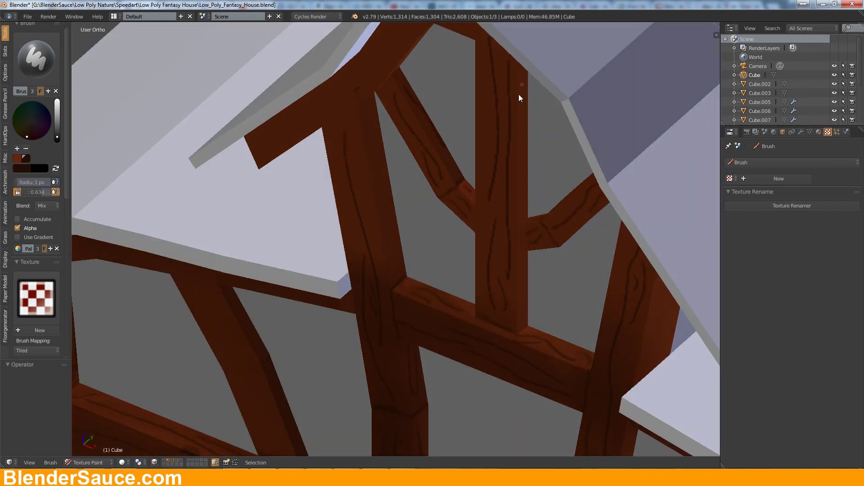
drag(519, 96, 525, 293)
middle_drag(525, 293, 477, 180)
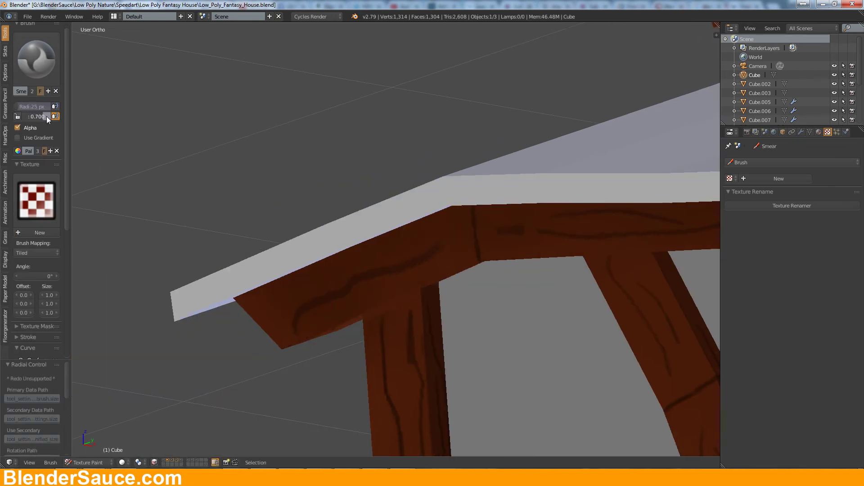
- Lower the Smear strength to 0.646 and orbit to face the post below the beam
drag(46, 116, 45, 116)
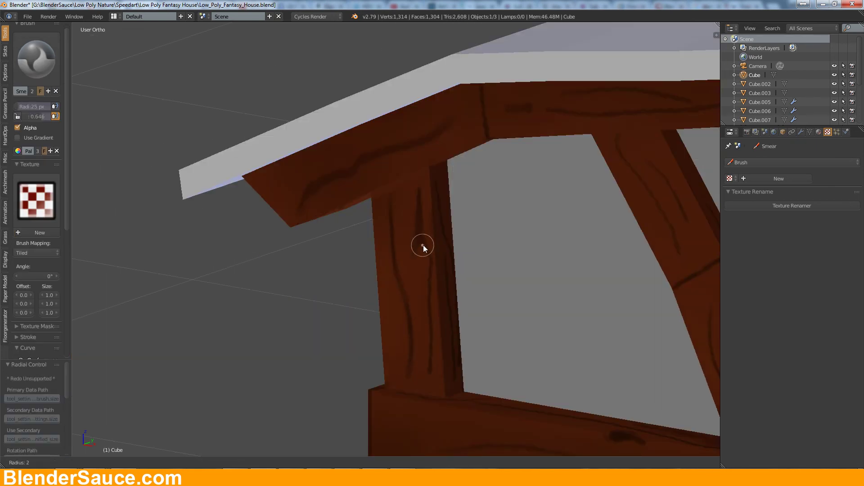
middle_drag(429, 304, 447, 235)
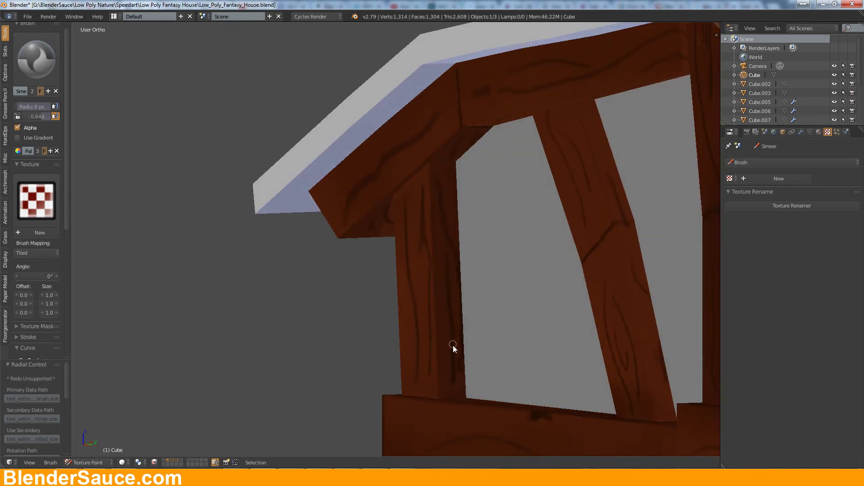
mouse_move(453, 345)
middle_down()
mouse_move(544, 239)
mouse_move(531, 325)
mouse_move(455, 283)
mouse_move(476, 301)
mouse_move(439, 423)
mouse_move(475, 422)
middle_up()
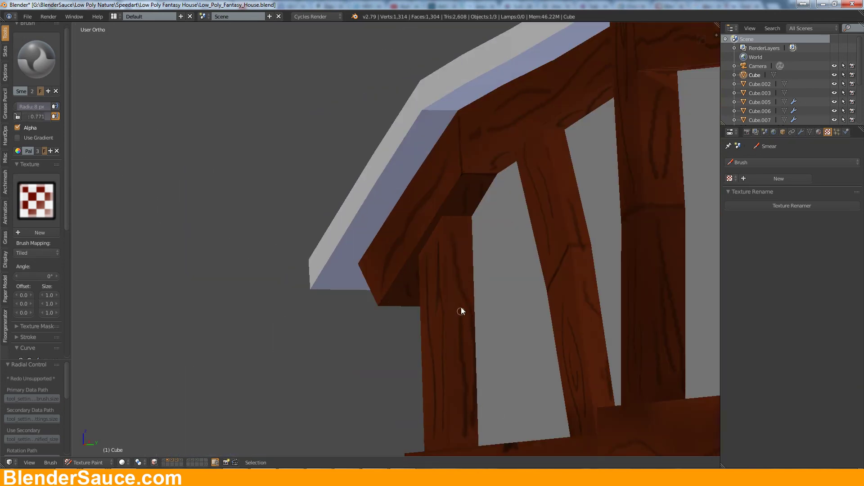
middle_drag(501, 272, 395, 295)
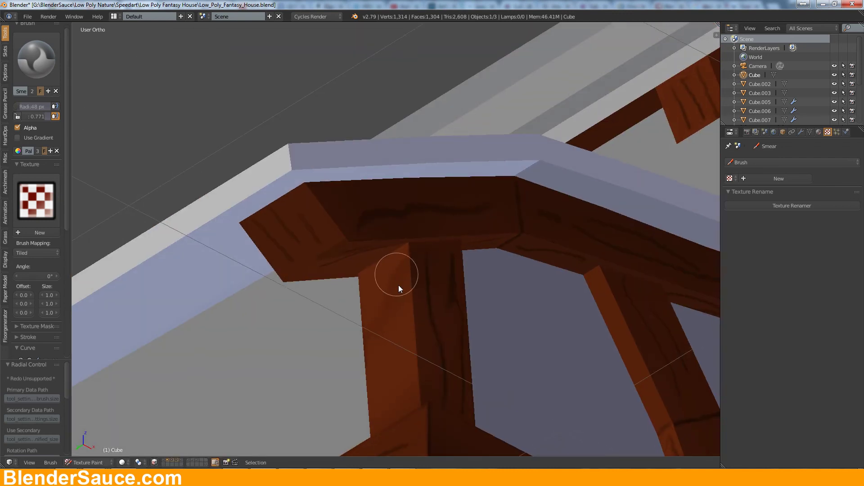
- With the Draw brush, paint vertical grain lines on the post's front, then return to Smear
key(1)
drag(376, 303, 388, 408)
drag(399, 312, 407, 349)
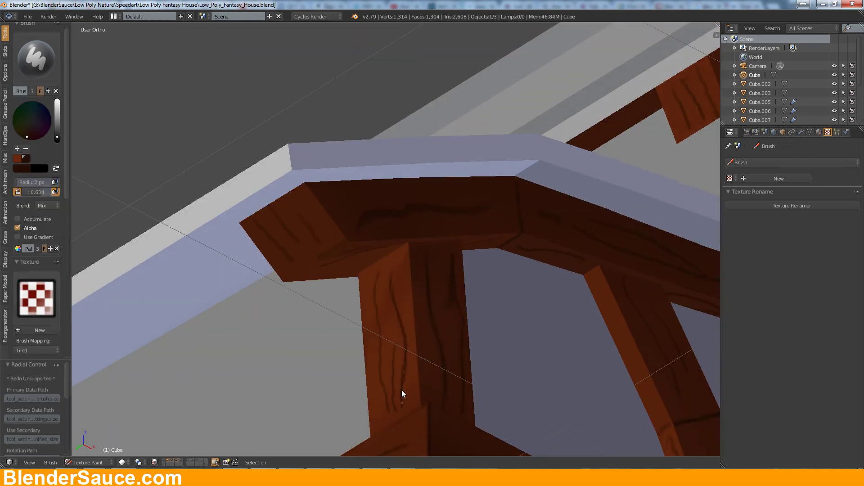
key(2)
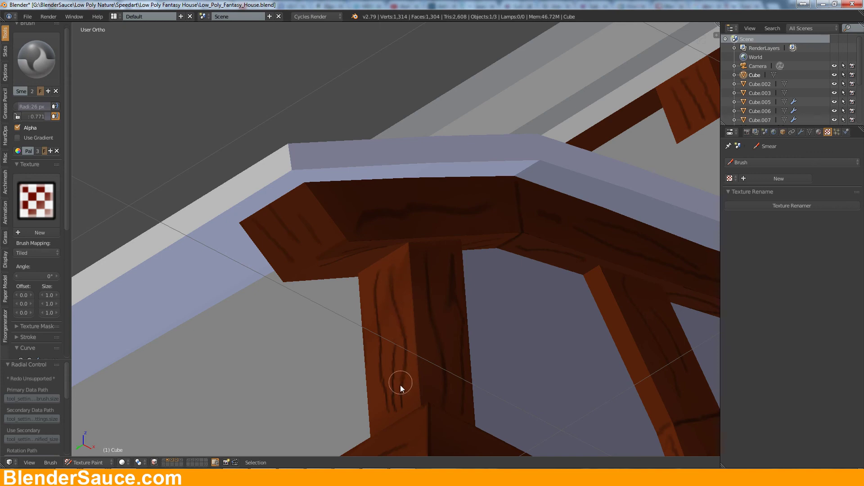
- Orbit along the beam and crossing beams to the window frame beams
mouse_move(383, 396)
middle_down()
mouse_move(481, 274)
mouse_move(511, 338)
mouse_move(523, 284)
middle_up()
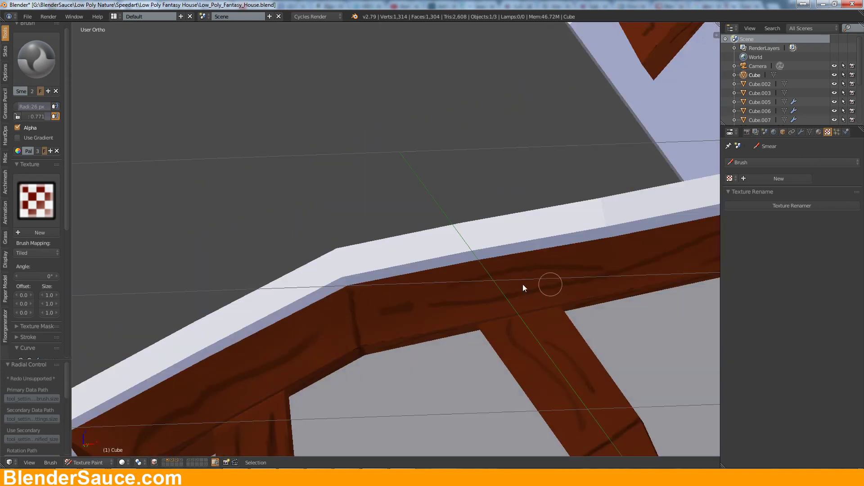
middle_drag(591, 277, 541, 248)
mouse_move(496, 360)
middle_down()
mouse_move(509, 303)
mouse_move(504, 318)
middle_up()
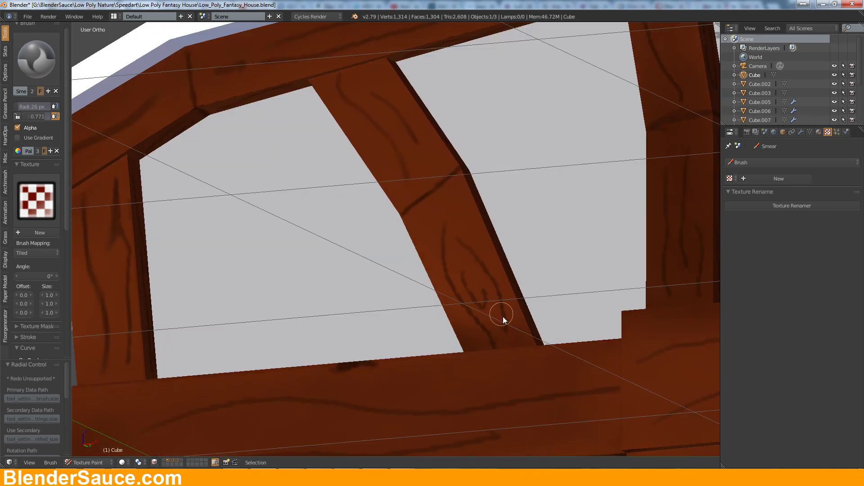
key(shift+f)
- Set Smear strength to 0.486, then paint three dark grain strokes along the horizontal beam with Draw
click(25, 112)
shift+middle_drag(446, 226, 516, 93)
click(36, 59)
click(120, 141)
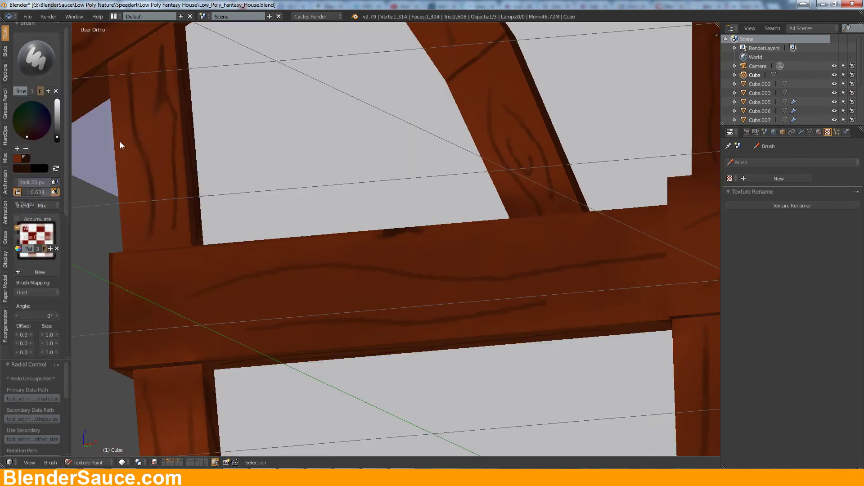
mouse_move(657, 255)
mouse_down()
mouse_move(361, 266)
mouse_move(184, 301)
mouse_up()
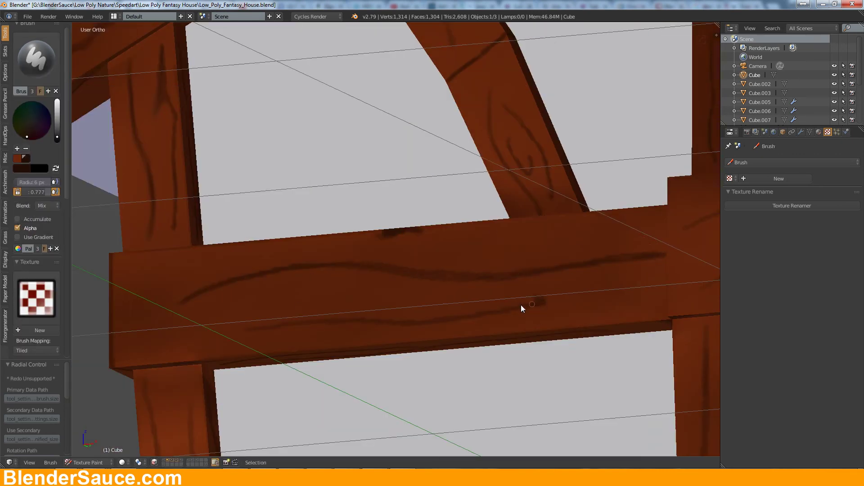
drag(517, 308, 149, 337)
mouse_move(627, 286)
middle_down()
mouse_move(495, 236)
mouse_move(477, 270)
middle_up()
- Select the Smear brush and orbit so the beams run diagonally
click(36, 58)
click(175, 106)
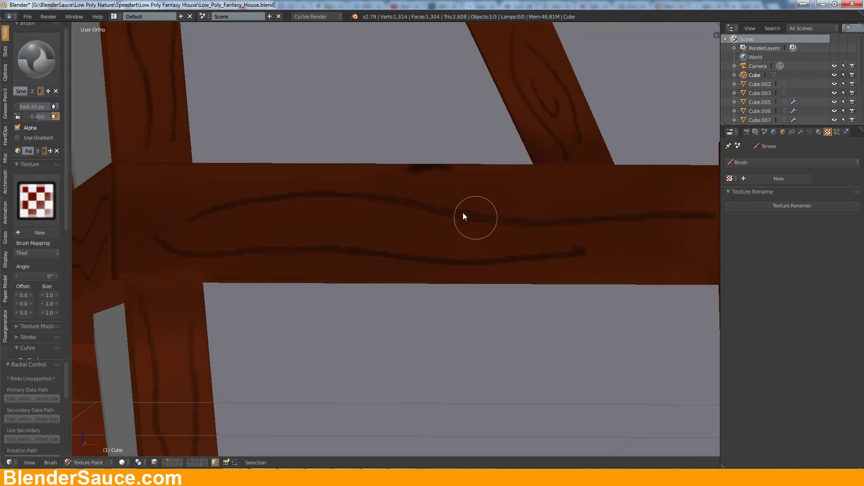
scroll(447, 170, down, 3)
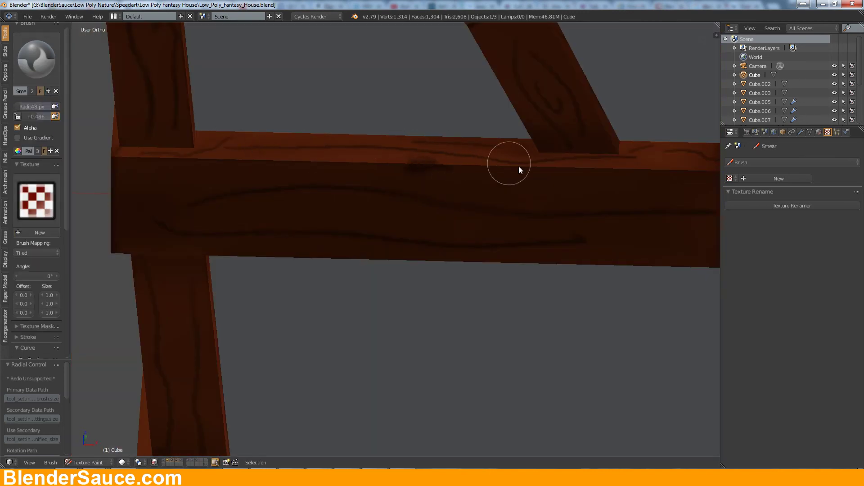
middle_drag(649, 147, 153, 180)
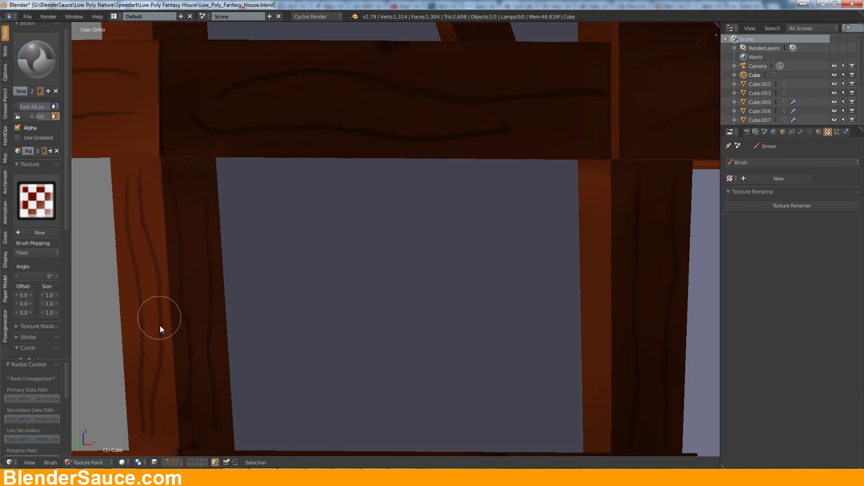
scroll(412, 197, up, 3)
scroll(352, 201, up, 2)
scroll(527, 241, down, 3)
- Zoom and orbit around the window frame corner from tilted and low angles
mouse_move(527, 241)
middle_down()
mouse_move(178, 287)
mouse_move(568, 290)
middle_up()
scroll(610, 282, up, 2)
scroll(609, 283, down, 2)
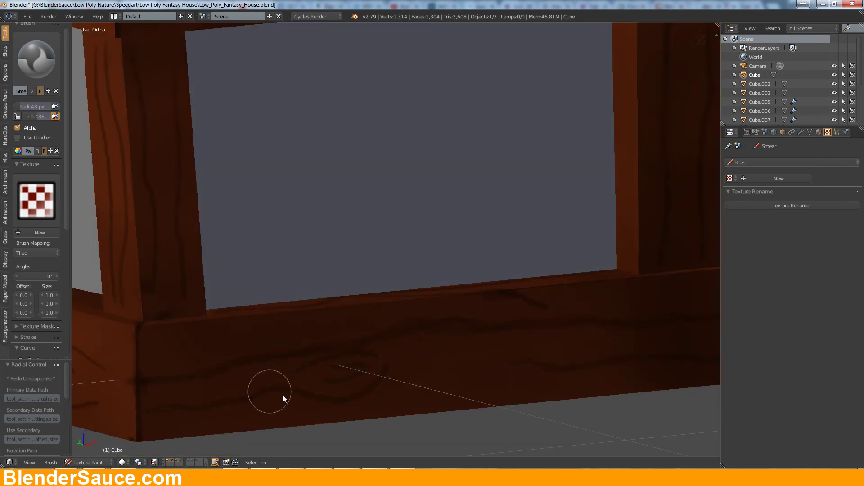
scroll(447, 271, up, 1)
scroll(178, 346, up, 1)
mouse_move(681, 341)
middle_down()
mouse_move(494, 286)
mouse_move(534, 272)
middle_up()
mouse_move(573, 370)
middle_down()
mouse_move(671, 122)
mouse_move(625, 342)
mouse_move(537, 223)
mouse_move(482, 297)
mouse_move(517, 282)
middle_up()
- Inspect the beams, posts and roof corner from diagonal and wider views
mouse_move(528, 323)
middle_down()
mouse_move(593, 292)
mouse_move(593, 236)
middle_up()
mouse_move(573, 115)
middle_down()
mouse_move(613, 243)
mouse_move(580, 269)
middle_up()
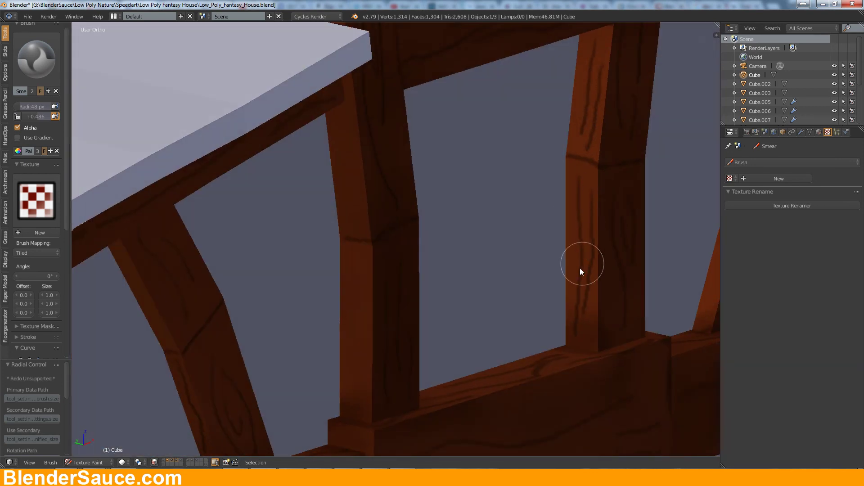
scroll(610, 196, up, 3)
middle_drag(564, 210, 484, 130)
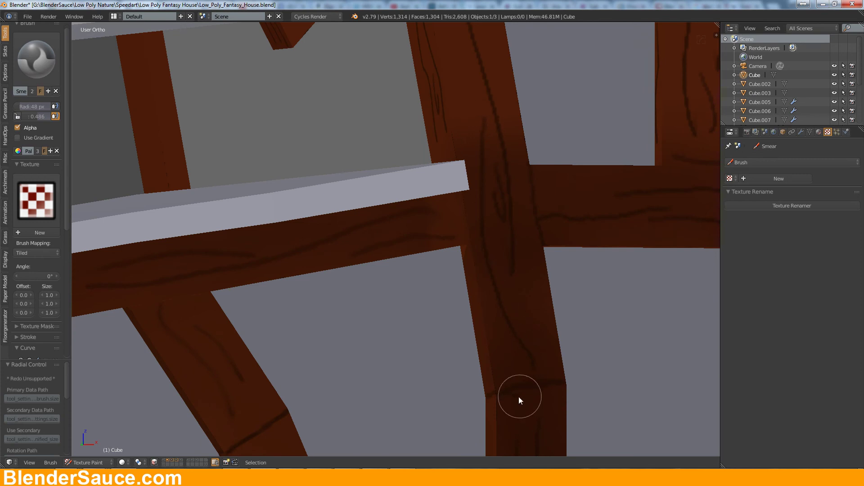
mouse_move(509, 176)
middle_down()
mouse_move(458, 242)
mouse_move(377, 125)
mouse_move(415, 203)
mouse_move(522, 120)
middle_up()
scroll(420, 186, up, 2)
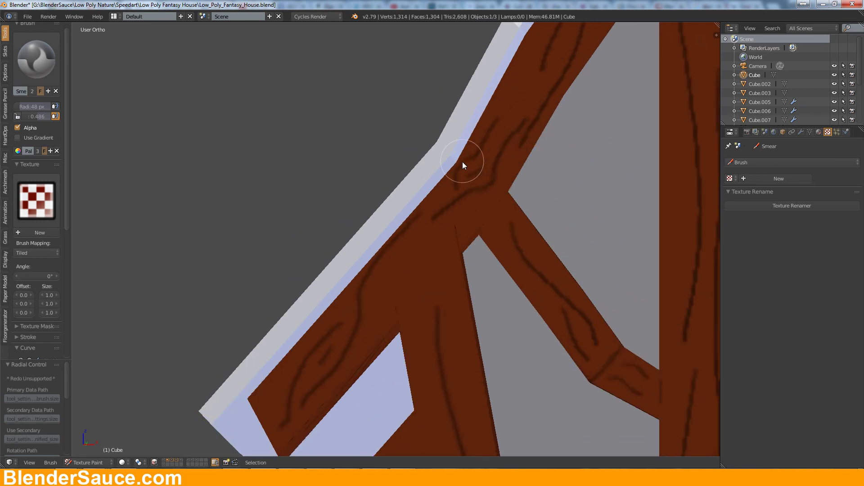
middle_drag(463, 161, 491, 150)
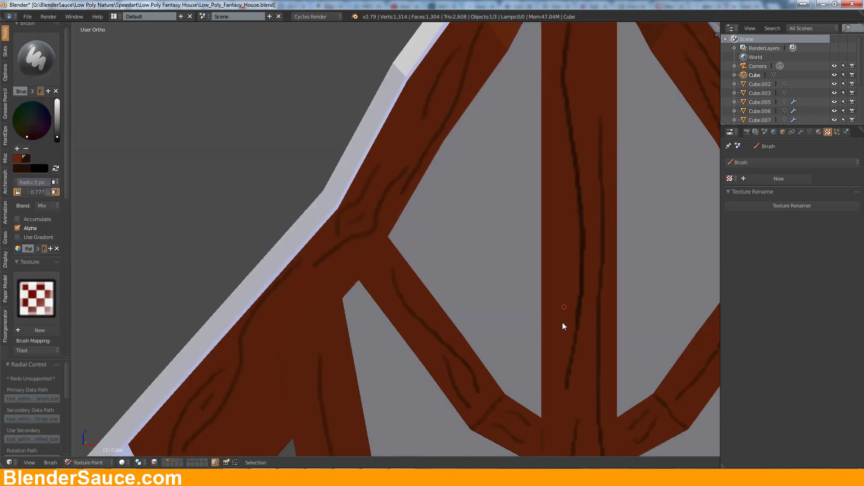
- Paint three thin grain strokes on the left post with Draw, then return to Smear
mouse_move(569, 77)
middle_down()
mouse_move(573, 341)
mouse_move(542, 332)
mouse_move(611, 270)
mouse_move(362, 199)
mouse_move(422, 215)
mouse_move(665, 134)
mouse_move(503, 245)
middle_up()
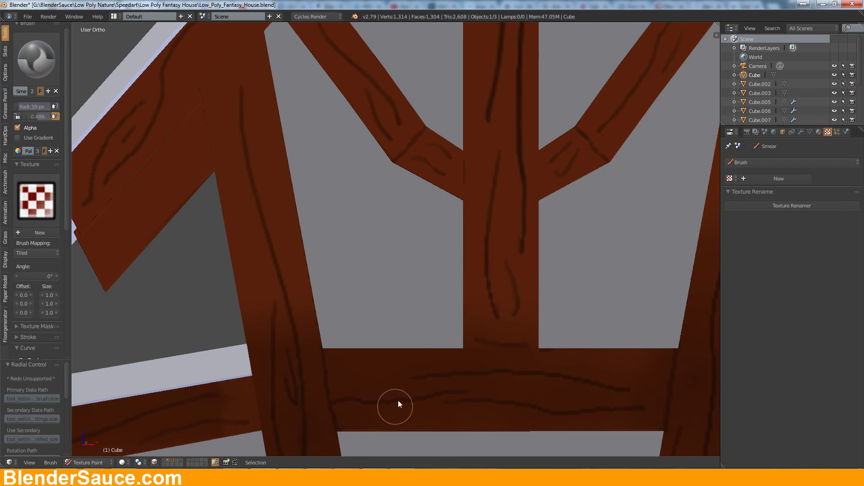
middle_drag(397, 404, 629, 285)
mouse_move(284, 257)
middle_down()
mouse_move(411, 168)
mouse_move(495, 225)
mouse_move(555, 241)
mouse_move(472, 295)
middle_up()
mouse_move(482, 131)
middle_down()
mouse_move(544, 198)
mouse_move(522, 231)
mouse_move(565, 185)
mouse_move(458, 241)
mouse_move(458, 212)
mouse_move(481, 244)
mouse_move(381, 224)
mouse_move(507, 258)
mouse_move(568, 222)
mouse_move(517, 216)
middle_up()
click(36, 59)
click(63, 106)
drag(351, 117, 353, 180)
drag(358, 231, 356, 328)
drag(349, 290, 349, 364)
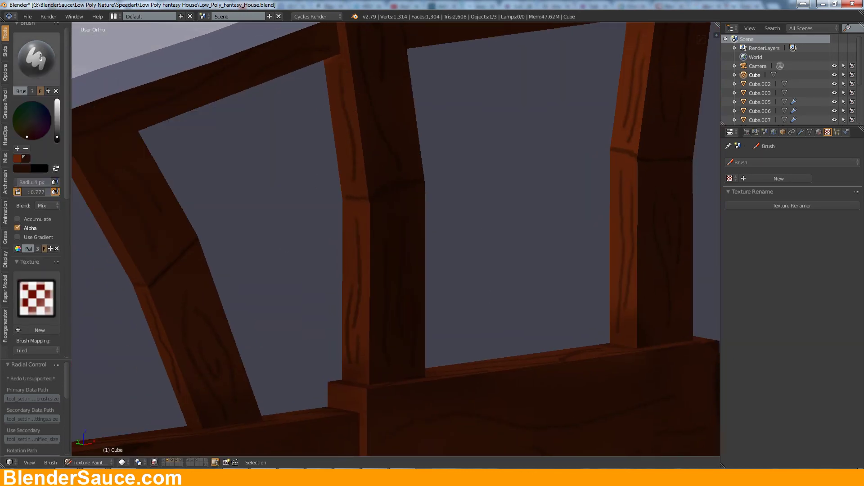
click(40, 57)
click(162, 106)
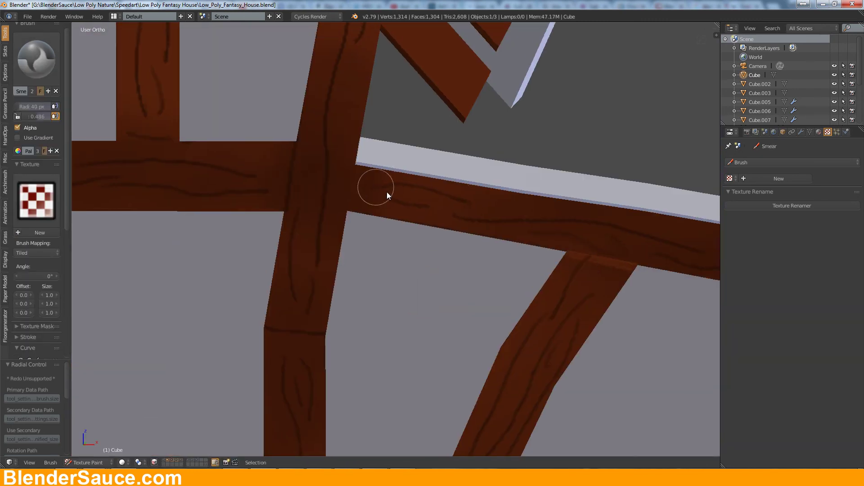
- Orbit around the timber beams, horizontal beam and upper frame under the roof
mouse_move(387, 192)
middle_down()
mouse_move(461, 224)
mouse_move(636, 264)
mouse_move(474, 299)
middle_up()
mouse_move(583, 274)
middle_down()
mouse_move(602, 309)
mouse_move(520, 305)
mouse_move(468, 225)
mouse_move(422, 100)
middle_up()
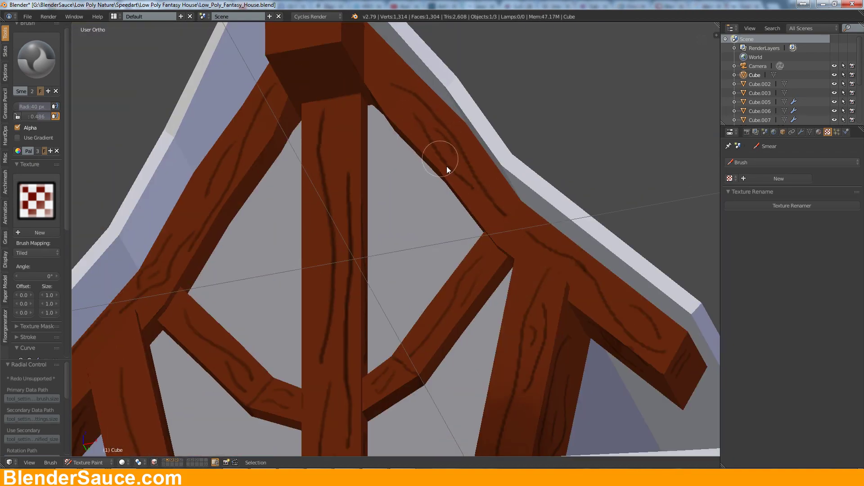
mouse_move(447, 166)
middle_down()
mouse_move(654, 303)
mouse_move(526, 366)
mouse_move(555, 245)
mouse_move(573, 261)
mouse_move(347, 308)
mouse_move(486, 247)
mouse_move(554, 201)
middle_up()
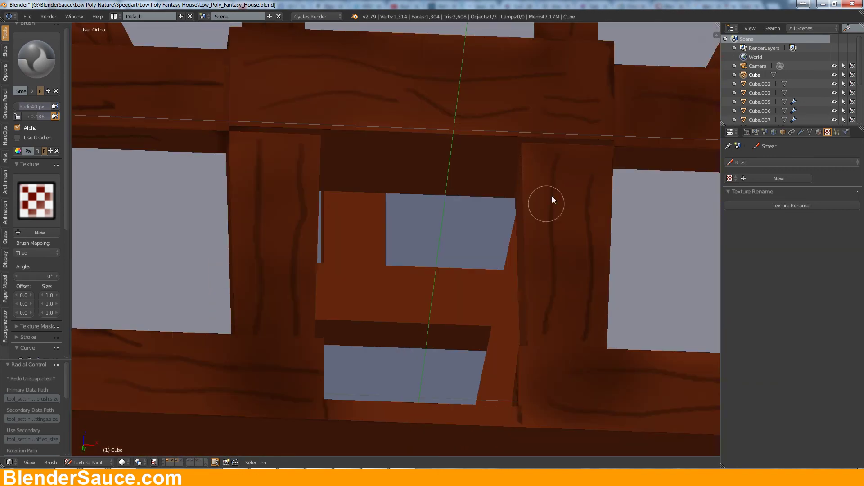
mouse_move(582, 325)
middle_down()
mouse_move(562, 293)
mouse_move(452, 286)
mouse_move(574, 265)
mouse_move(651, 143)
mouse_move(604, 317)
middle_up()
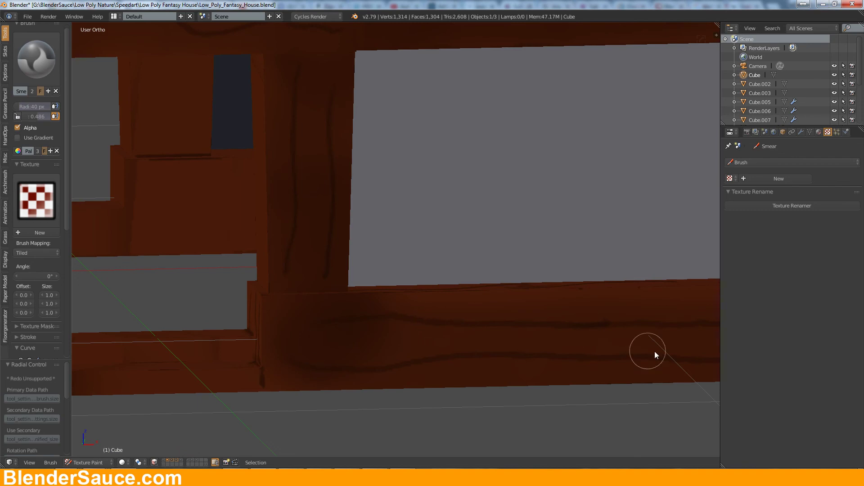
mouse_move(655, 353)
middle_down()
mouse_move(503, 299)
mouse_move(488, 188)
mouse_move(538, 206)
middle_up()
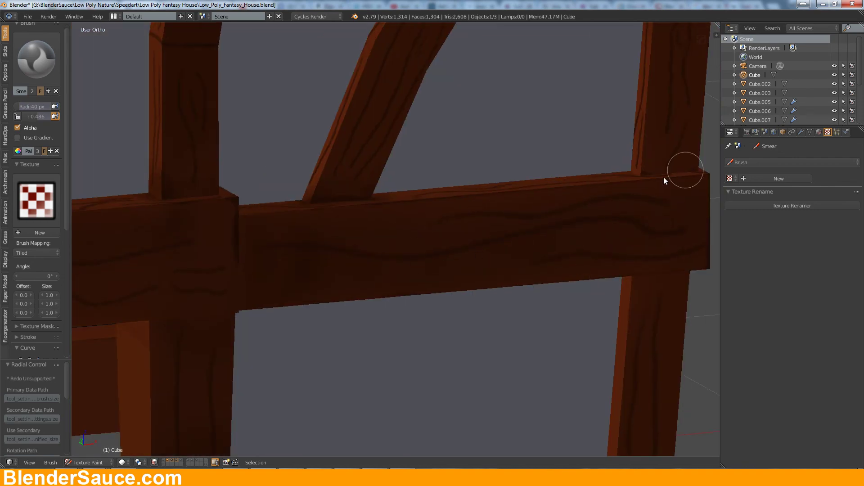
mouse_move(664, 180)
middle_down()
mouse_move(531, 349)
mouse_move(583, 188)
mouse_move(526, 313)
mouse_move(660, 268)
mouse_move(439, 298)
mouse_move(545, 210)
middle_up()
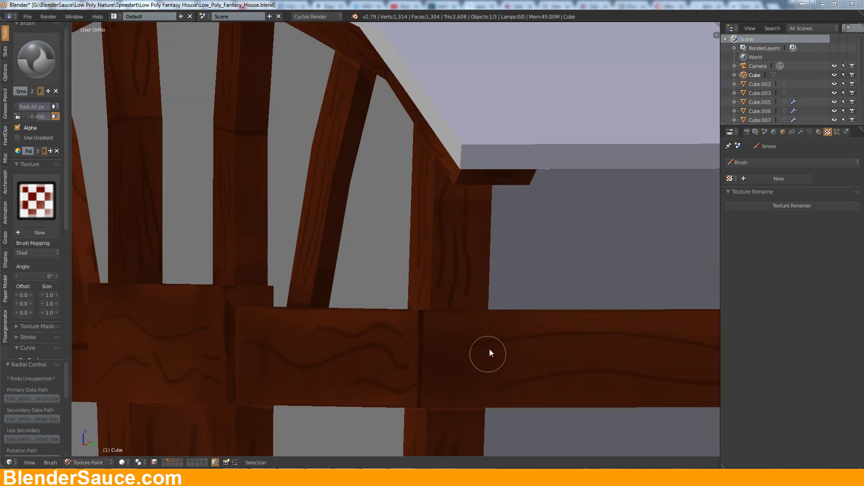
mouse_move(477, 265)
middle_down()
mouse_move(433, 303)
mouse_move(513, 318)
mouse_move(542, 247)
mouse_move(615, 244)
middle_up()
- Briefly check the model in solid shading and orbit toward the upper beam and window frame
key(Tab)
key(Tab)
mouse_move(384, 256)
middle_down()
mouse_move(612, 246)
mouse_move(671, 253)
mouse_move(687, 260)
mouse_move(676, 298)
mouse_move(575, 167)
middle_up()
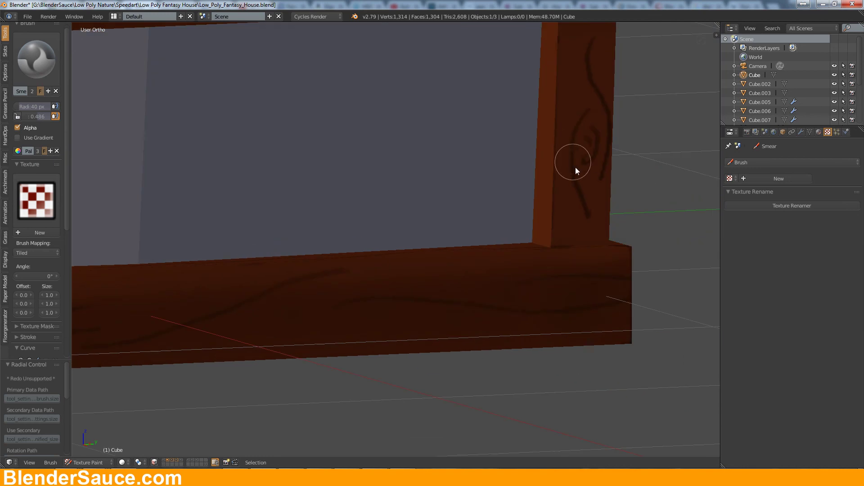
scroll(608, 102, down, 3)
mouse_move(606, 203)
middle_down()
mouse_move(437, 155)
mouse_move(382, 197)
middle_up()
scroll(340, 162, up, 3)
mouse_move(339, 161)
middle_down()
mouse_move(580, 222)
mouse_move(412, 211)
mouse_move(342, 325)
mouse_move(402, 310)
mouse_move(528, 251)
middle_up()
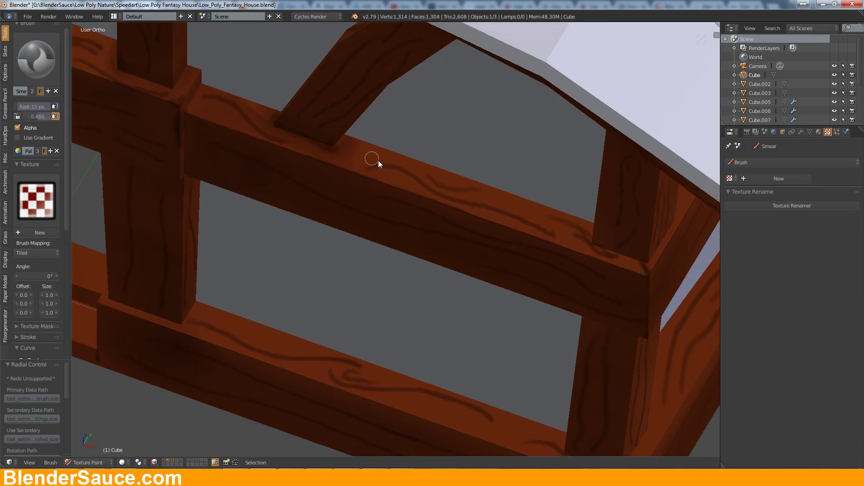
- Orbit and zoom across the roof beams, house front, gable and ridge beams
mouse_move(318, 112)
middle_down()
mouse_move(450, 178)
mouse_move(501, 217)
mouse_move(528, 155)
mouse_move(417, 125)
mouse_move(485, 194)
mouse_move(457, 133)
middle_up()
scroll(458, 134, down, 5)
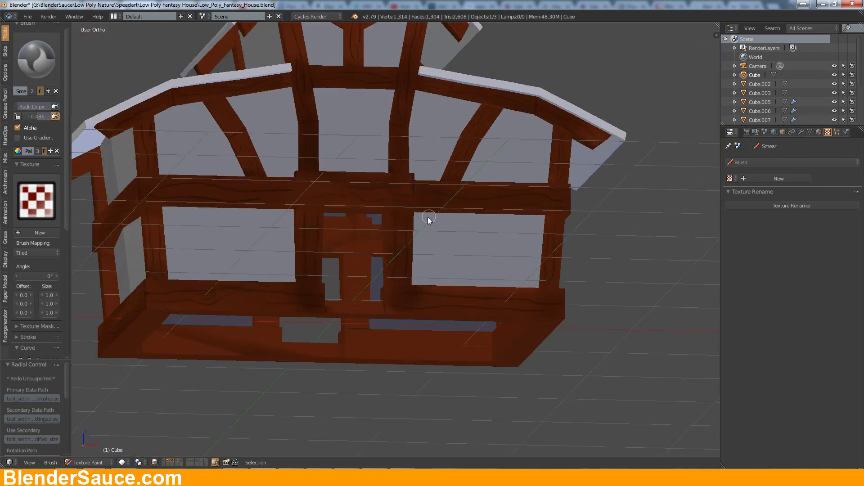
mouse_move(428, 217)
middle_down()
mouse_move(423, 197)
mouse_move(436, 218)
middle_up()
scroll(436, 218, up, 4)
middle_drag(387, 191, 463, 285)
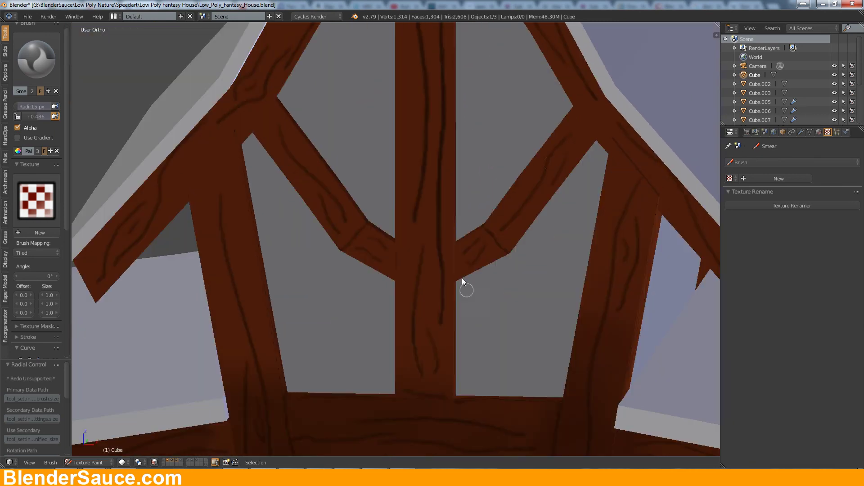
mouse_move(639, 174)
middle_down()
mouse_move(597, 222)
mouse_move(363, 195)
mouse_move(419, 150)
mouse_move(439, 212)
mouse_move(541, 212)
mouse_move(280, 145)
middle_up()
- Paint a dark end-grain swirl on the ridge post's top block
key(1)
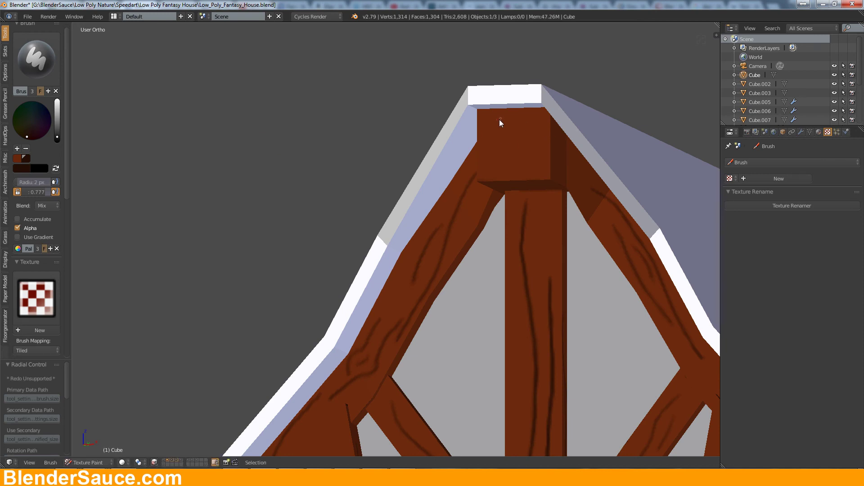
mouse_move(487, 120)
middle_down()
mouse_move(559, 147)
mouse_move(588, 212)
mouse_move(520, 145)
mouse_move(493, 313)
mouse_move(513, 180)
mouse_move(400, 226)
middle_up()
click(56, 67)
click(182, 110)
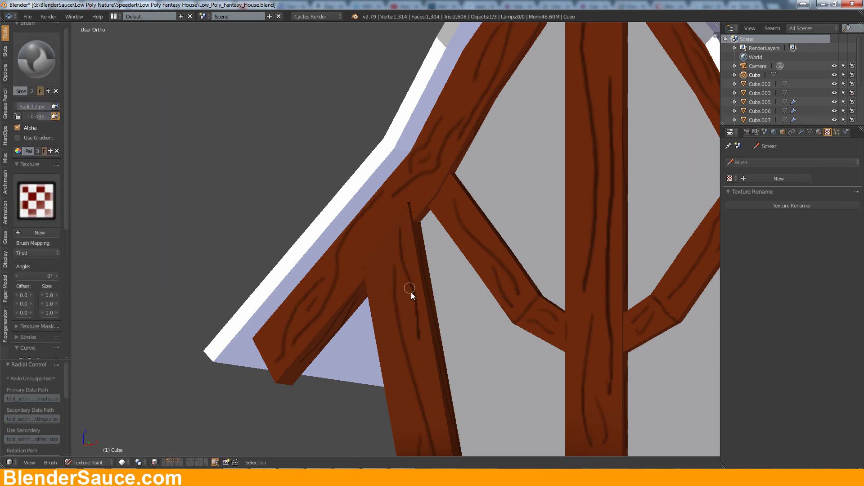
middle_drag(527, 125, 520, 121)
click(36, 59)
click(34, 110)
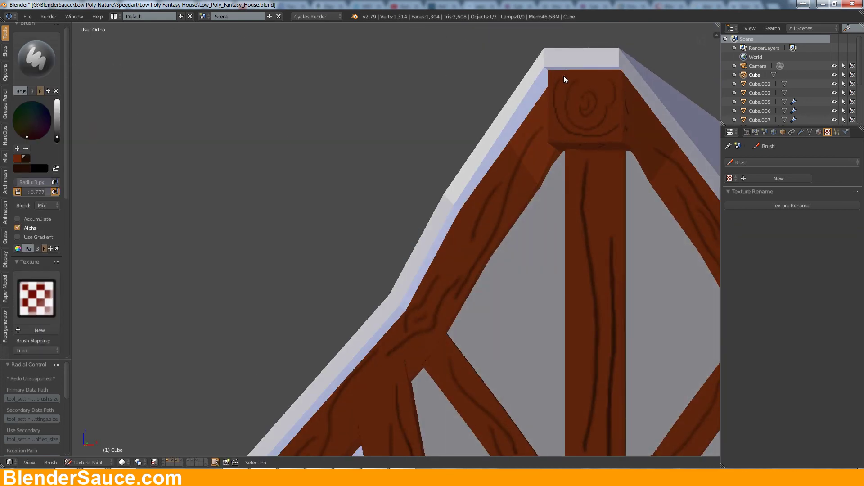
drag(568, 135, 614, 131)
- Select Smear to soften the swirl around the ridge post, then return to the paint brush
middle_drag(592, 90, 610, 114)
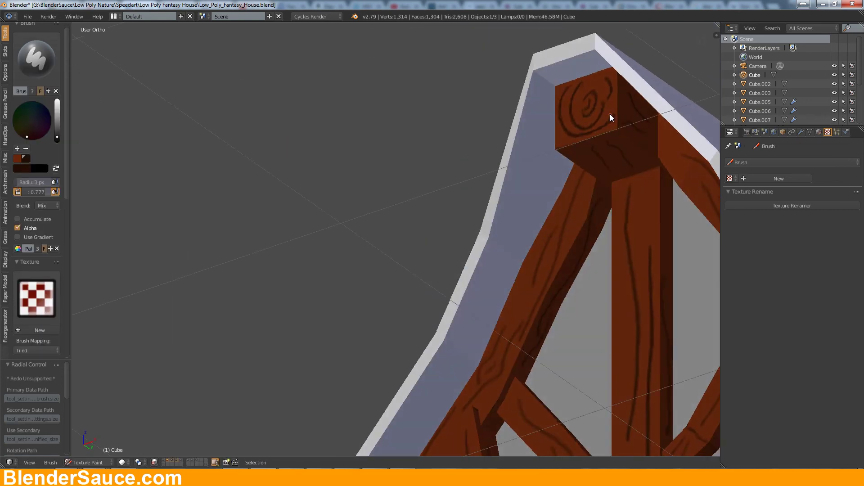
middle_drag(633, 172, 621, 189)
click(36, 59)
click(210, 112)
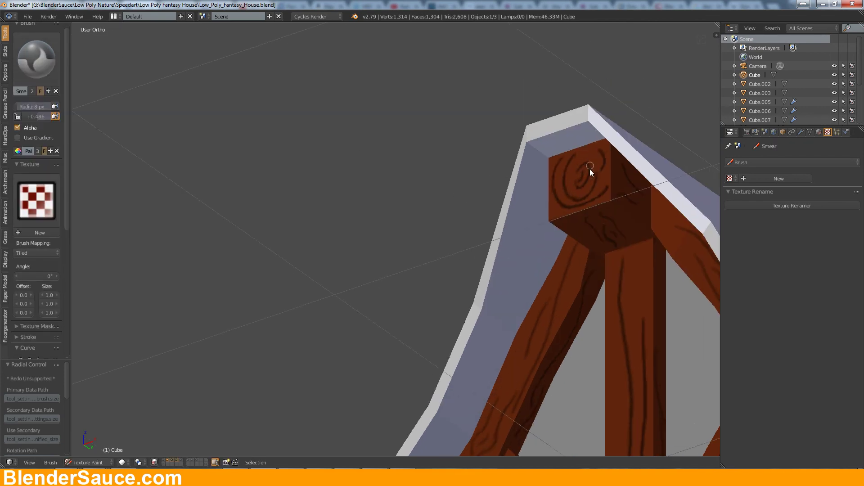
mouse_move(614, 209)
middle_down()
mouse_move(562, 214)
mouse_move(575, 184)
middle_up()
scroll(575, 185, up, 3)
key(1)
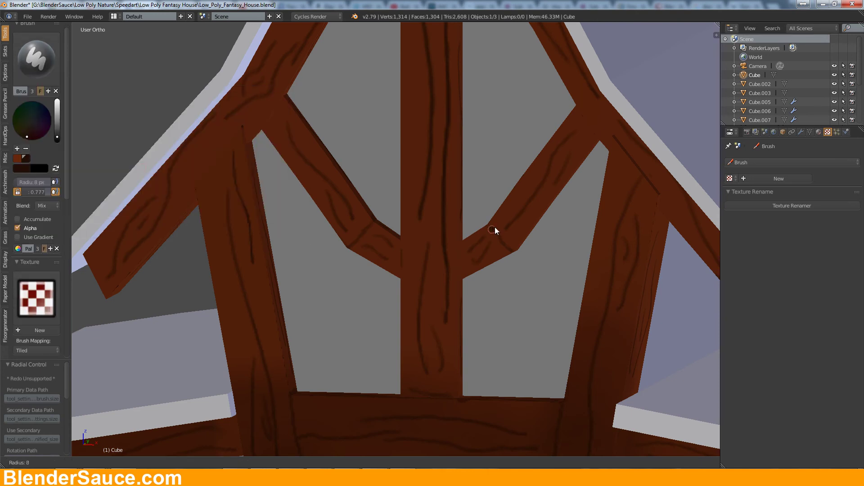
middle_drag(495, 212, 495, 282)
- Reduce the paint brush to 10 px radius and 0.170 strength
drag(28, 193, 14, 193)
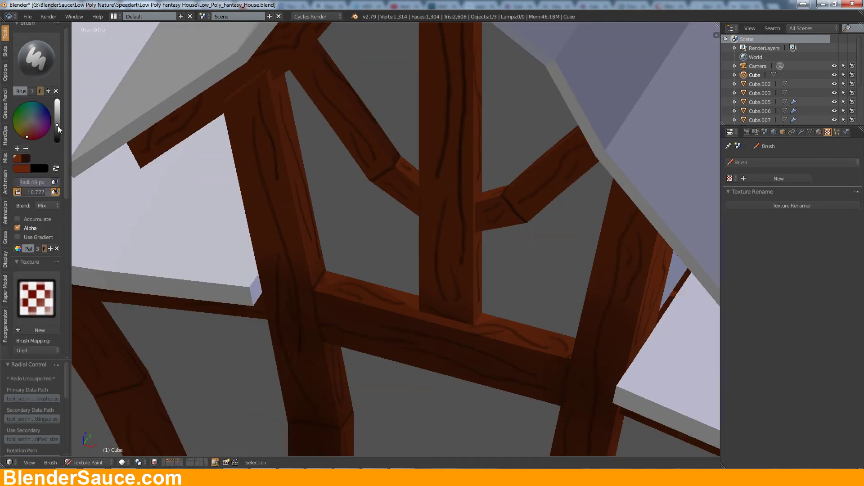
drag(57, 136, 58, 126)
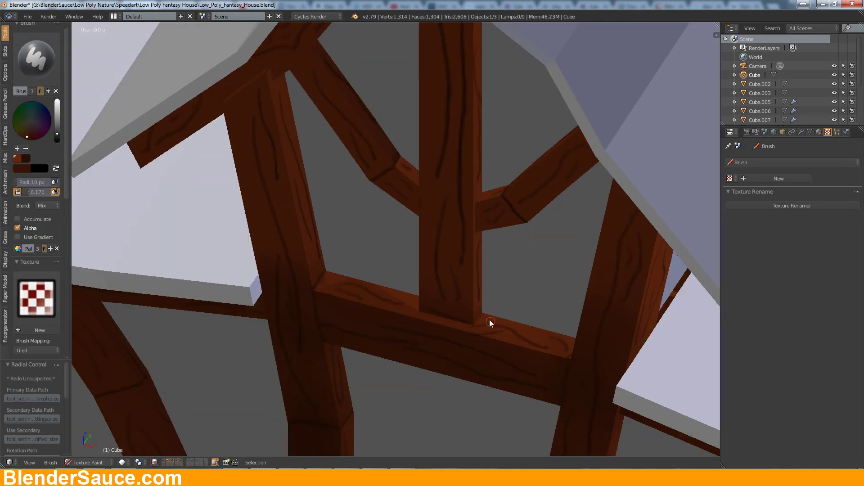
key(2)
scroll(401, 299, up, 2)
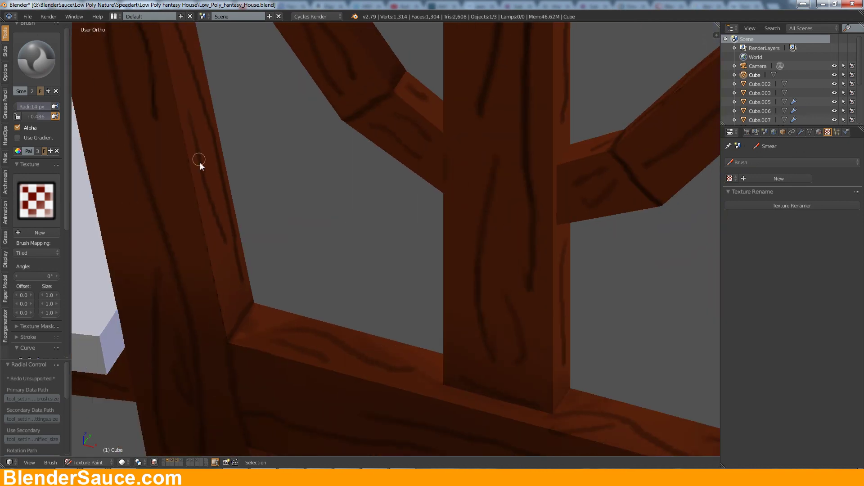
mouse_move(200, 164)
middle_down()
mouse_move(482, 143)
mouse_move(505, 239)
mouse_move(444, 200)
mouse_move(469, 222)
mouse_move(505, 322)
middle_up()
key(3)
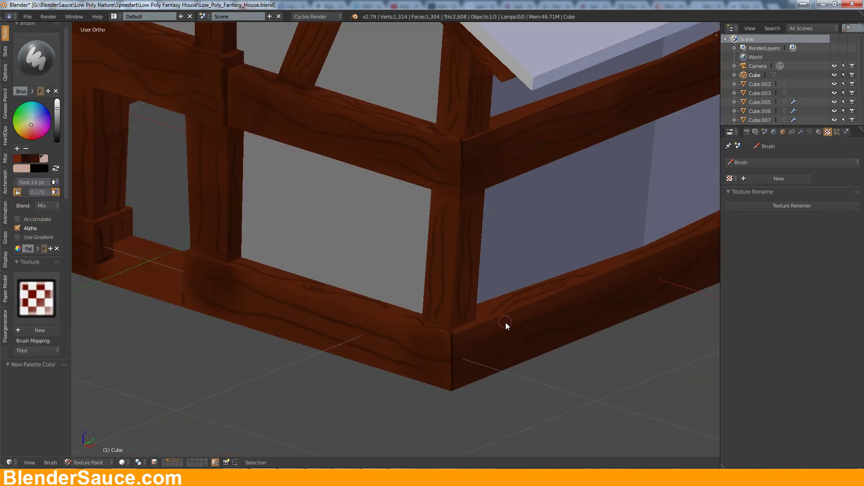
- At 3 px radius, paint a dark line along the beam's corner edge
scroll(506, 322, up, 3)
scroll(373, 324, up, 2)
key(f)
click(418, 324)
drag(417, 324, 419, 381)
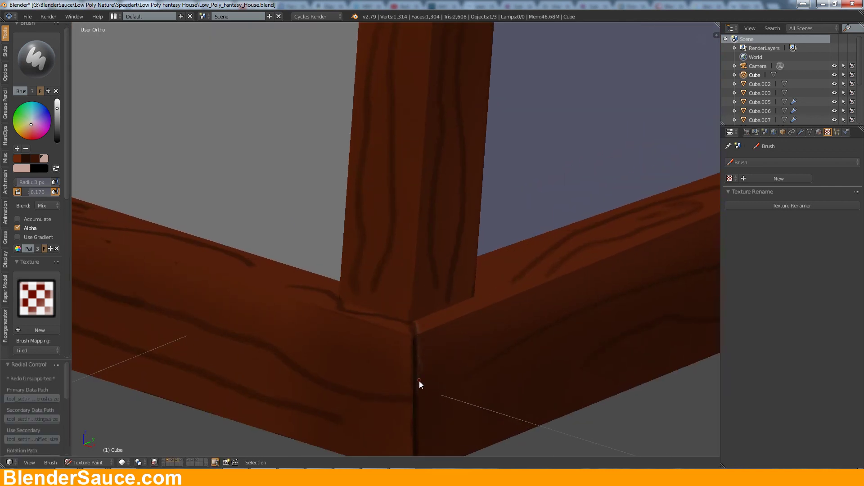
- Orbit around the long beam and corner joint, then collapse the brush texture settings
mouse_move(420, 381)
middle_down()
mouse_move(444, 273)
mouse_move(592, 198)
mouse_move(501, 150)
middle_up()
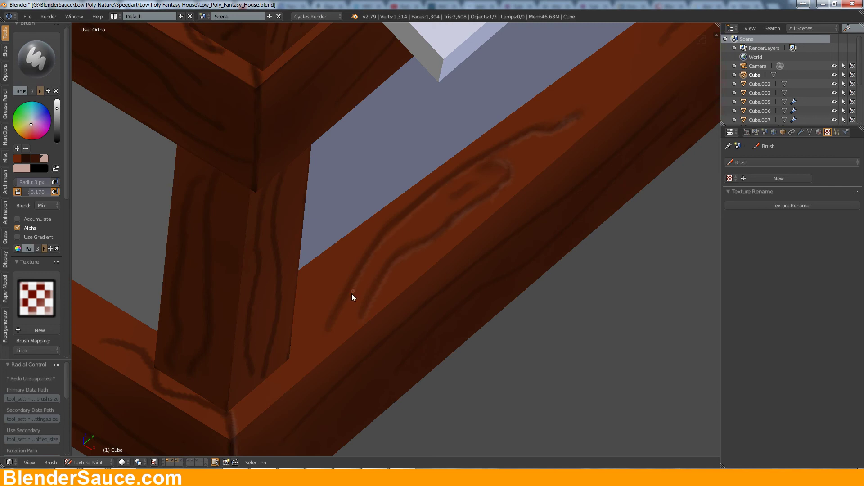
mouse_move(352, 293)
middle_down()
mouse_move(596, 172)
mouse_move(576, 187)
middle_up()
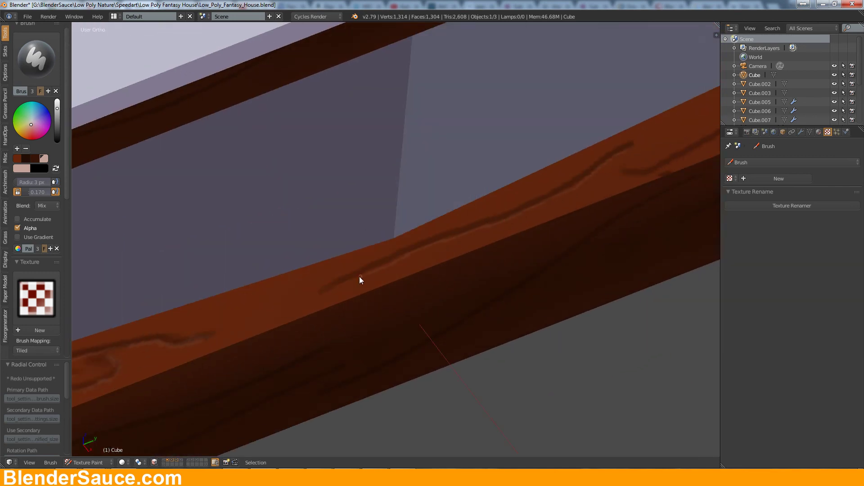
middle_drag(360, 277, 589, 163)
middle_drag(405, 268, 522, 229)
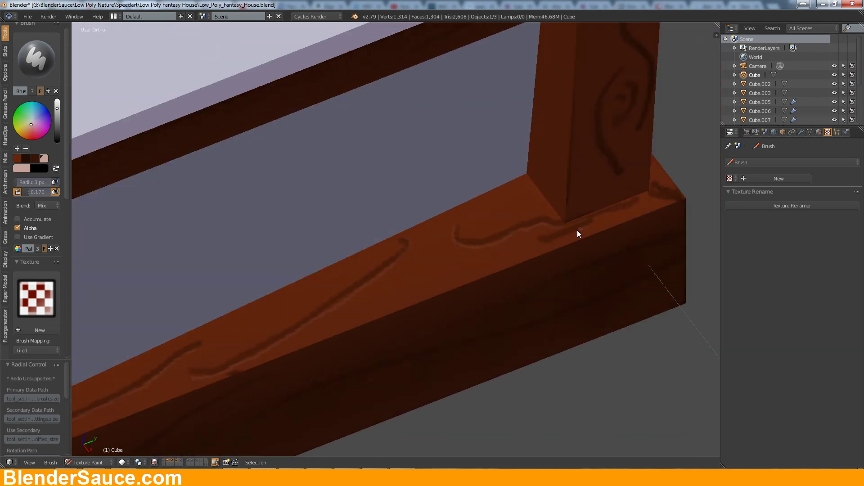
middle_drag(577, 230, 525, 236)
scroll(371, 270, down, 5)
middle_drag(370, 270, 475, 224)
scroll(496, 216, up, 5)
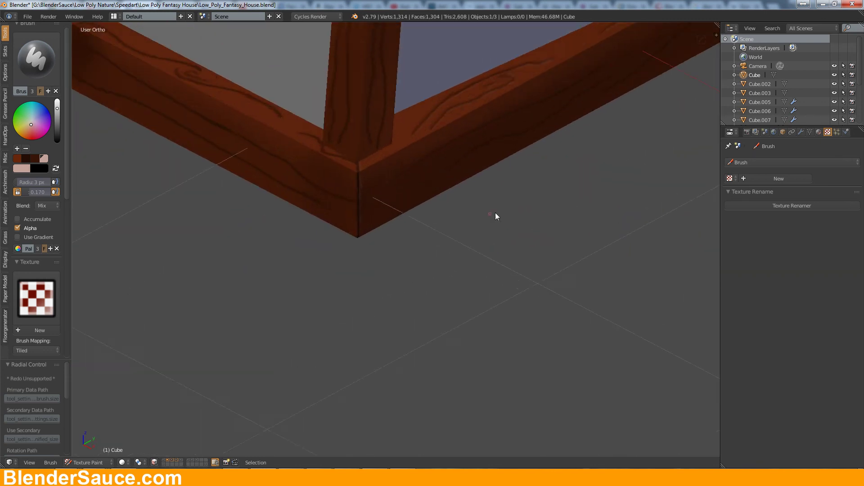
scroll(495, 214, up, 2)
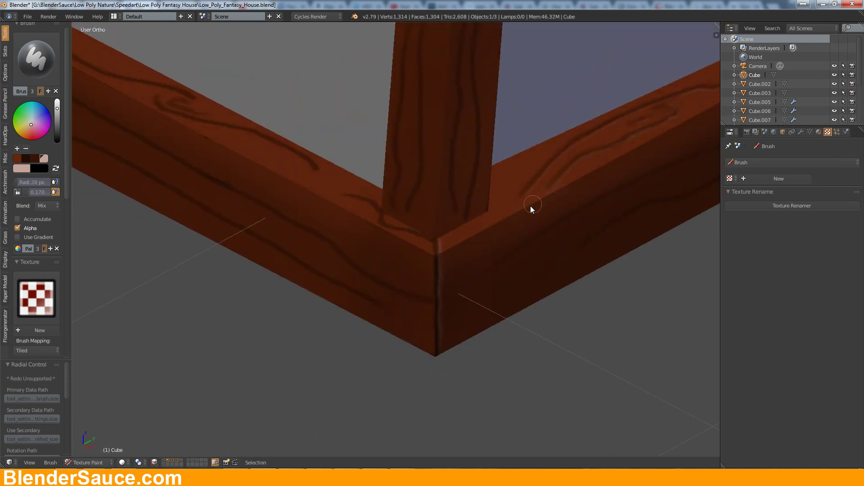
click(30, 261)
scroll(69, 302, down, 5)
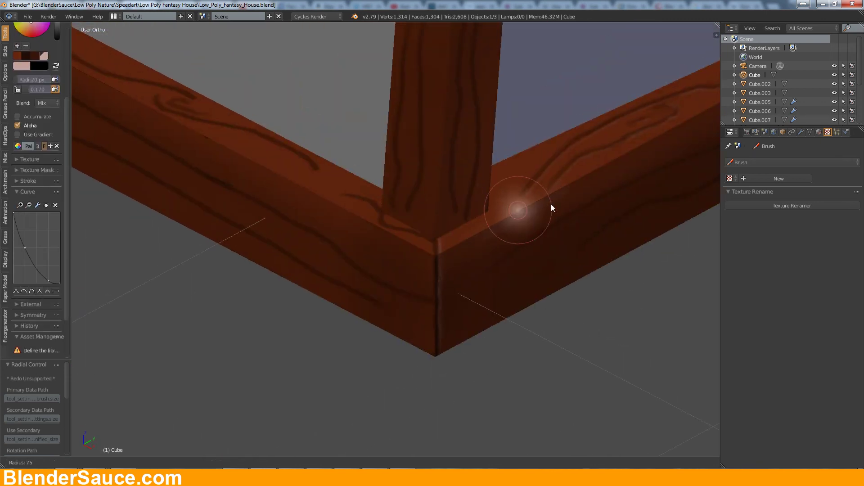
- Zoom in and set the paint brush radius to 13 px
scroll(522, 200, up, 2)
scroll(540, 189, up, 2)
key(f)
click(564, 179)
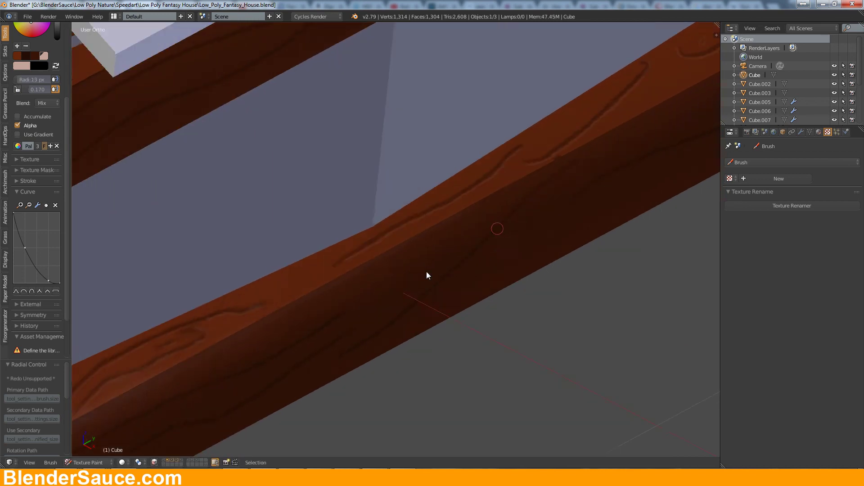
- Paint faint light highlight lines along the beam at the corner joint
mouse_move(427, 274)
middle_down()
mouse_move(622, 139)
mouse_move(601, 187)
middle_up()
scroll(566, 232, up, 3)
scroll(567, 231, down, 3)
middle_drag(566, 232, 565, 243)
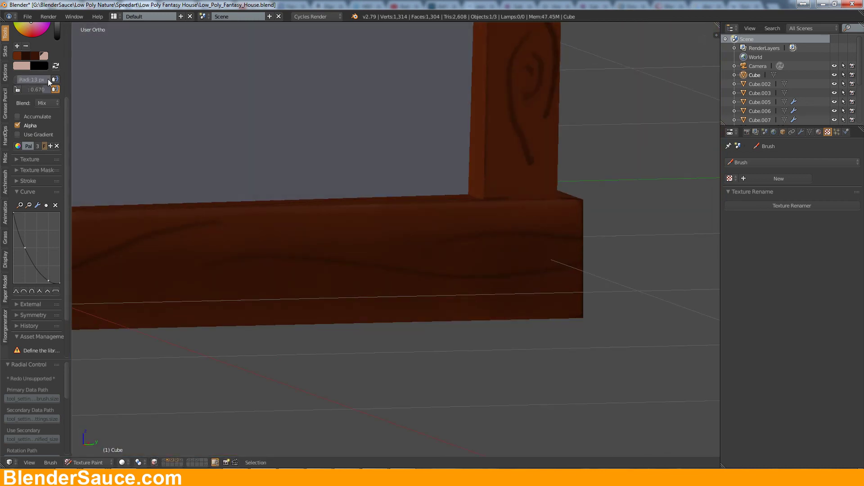
drag(565, 243, 449, 246)
middle_drag(565, 269, 574, 289)
drag(573, 288, 389, 265)
mouse_move(389, 264)
middle_down()
mouse_move(369, 309)
mouse_move(378, 274)
middle_up()
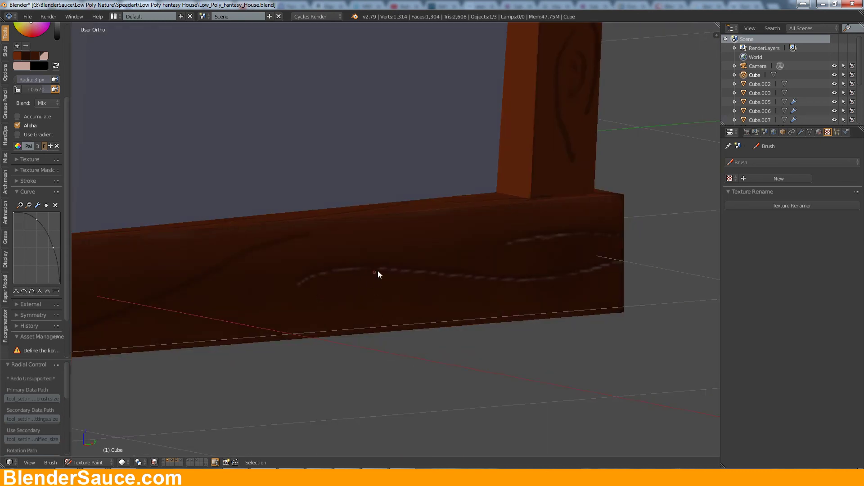
mouse_move(378, 274)
mouse_down()
mouse_move(621, 263)
mouse_move(463, 278)
mouse_move(354, 275)
mouse_up()
drag(617, 234, 544, 240)
- Add short light highlight strokes along the beam
mouse_move(544, 241)
middle_down()
mouse_move(228, 164)
mouse_move(642, 217)
middle_up()
middle_drag(428, 306, 566, 224)
mouse_move(566, 223)
mouse_down()
mouse_move(487, 243)
mouse_move(292, 247)
mouse_up()
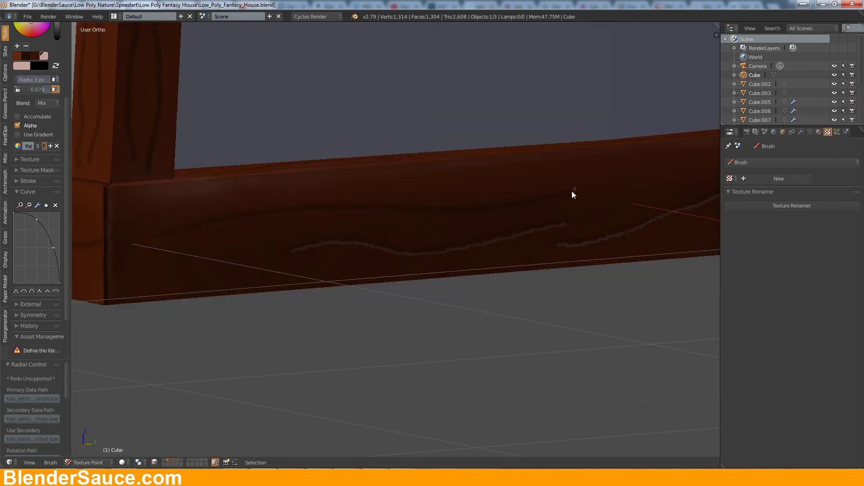
drag(545, 204, 249, 216)
- Paint light grain strokes down the faces of the vertical post
mouse_move(237, 222)
middle_down()
mouse_move(388, 221)
mouse_move(375, 133)
middle_up()
mouse_move(376, 133)
mouse_down()
mouse_move(376, 360)
mouse_move(351, 274)
mouse_move(349, 337)
mouse_up()
drag(322, 119, 315, 347)
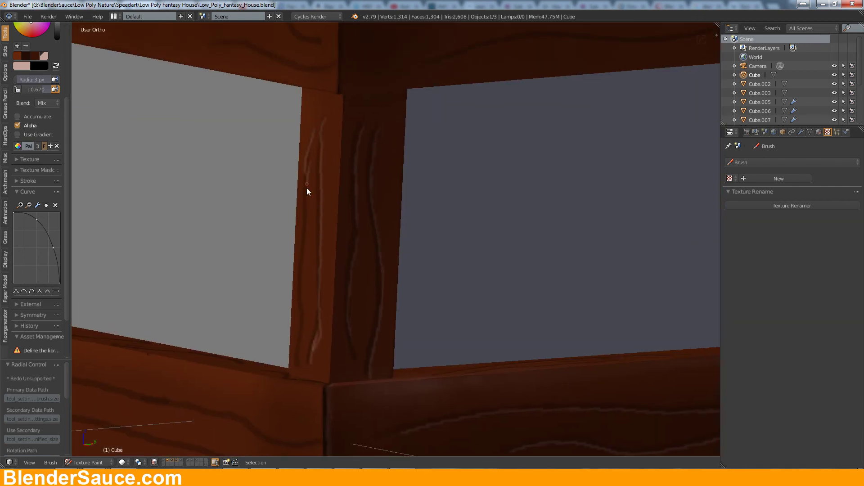
drag(307, 187, 303, 369)
- Paint long light grain strokes along the horizontal beam
middle_drag(348, 262, 547, 207)
drag(532, 238, 83, 218)
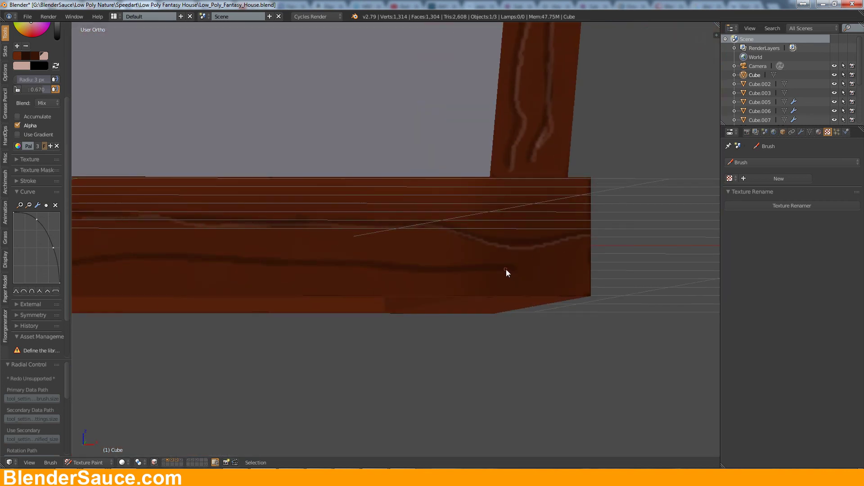
drag(506, 273, 81, 261)
middle_drag(549, 201, 469, 242)
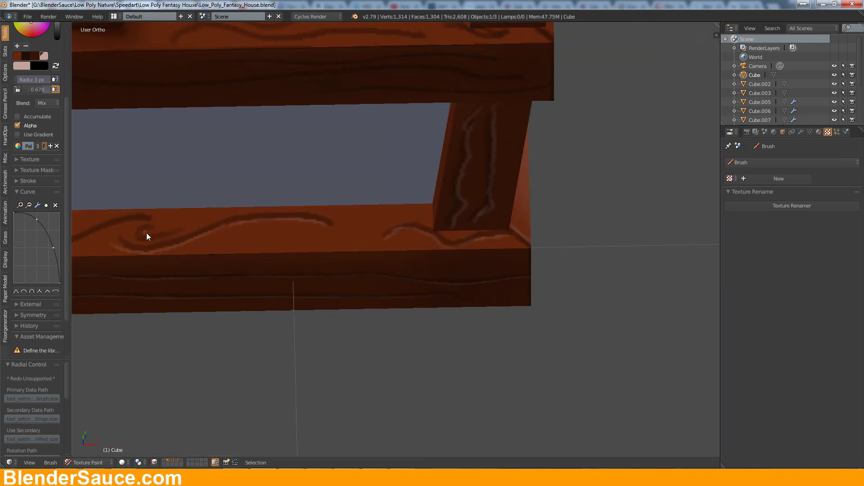
middle_drag(146, 235, 446, 231)
drag(452, 223, 333, 240)
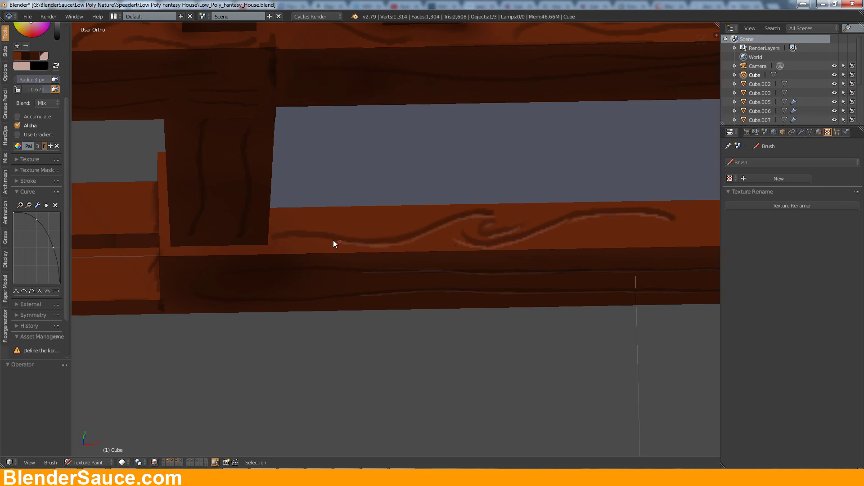
middle_drag(333, 240, 458, 209)
mouse_move(418, 245)
middle_down()
mouse_move(542, 212)
mouse_move(533, 220)
middle_up()
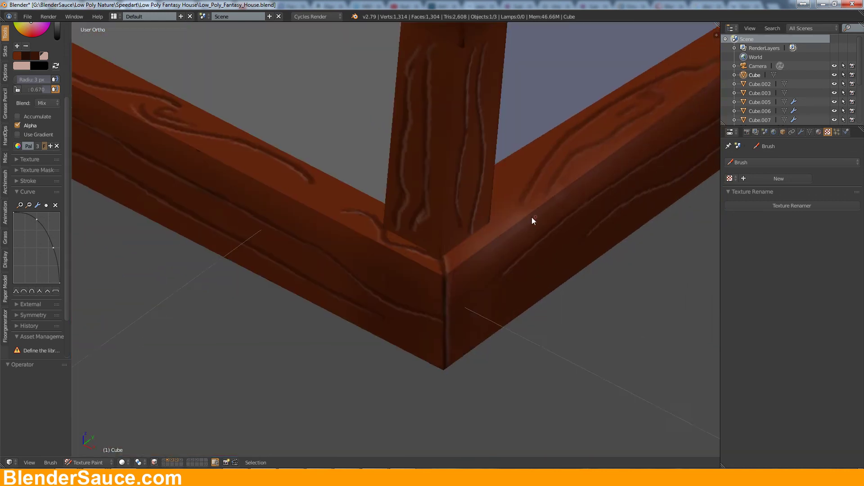
- Pick dark brown and sample it from the beam with S
scroll(27, 162, up, 5)
click(27, 159)
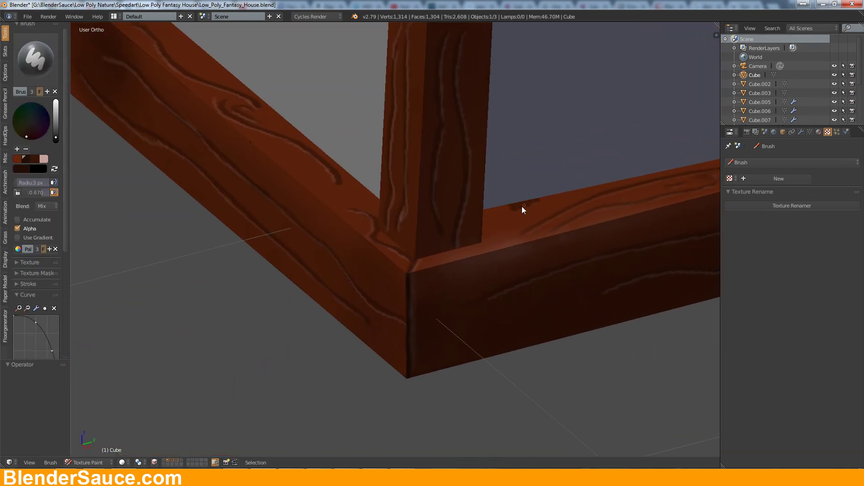
key(s)
key(s)
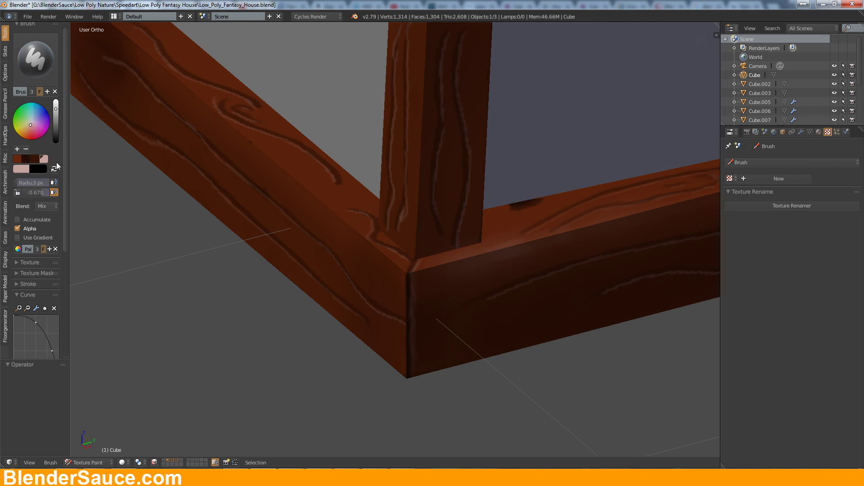
mouse_move(518, 209)
middle_down()
mouse_move(588, 206)
mouse_move(557, 93)
middle_up()
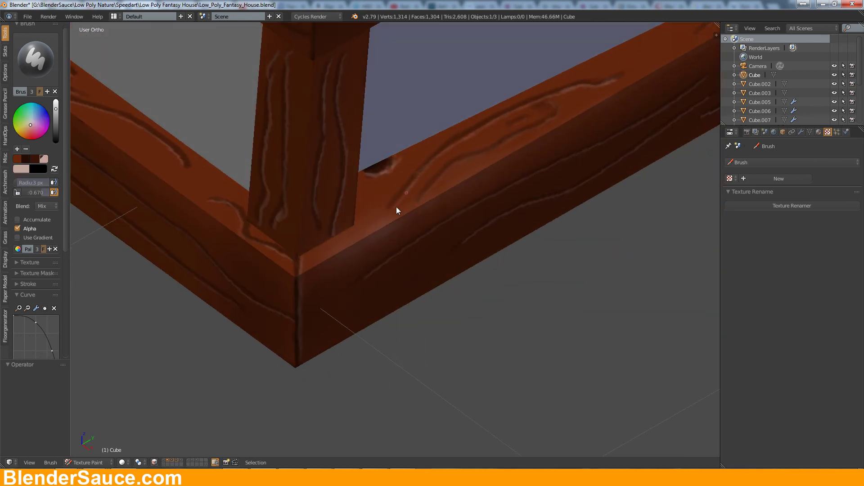
- Switch to the Smear brush with 31 px radius and 0.775 strength
key(5)
key(f)
click(497, 162)
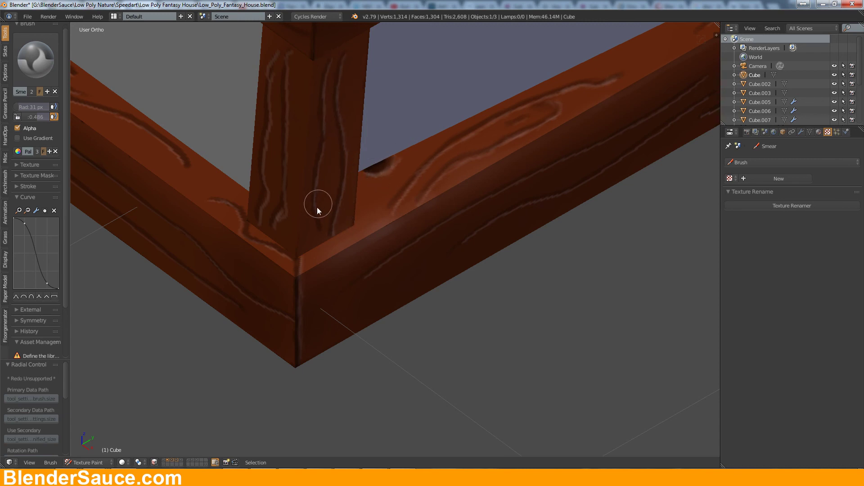
mouse_move(242, 236)
middle_down()
mouse_move(486, 271)
mouse_move(574, 297)
middle_up()
mouse_move(444, 271)
middle_down()
mouse_move(609, 252)
mouse_move(563, 276)
middle_up()
middle_drag(457, 352, 674, 257)
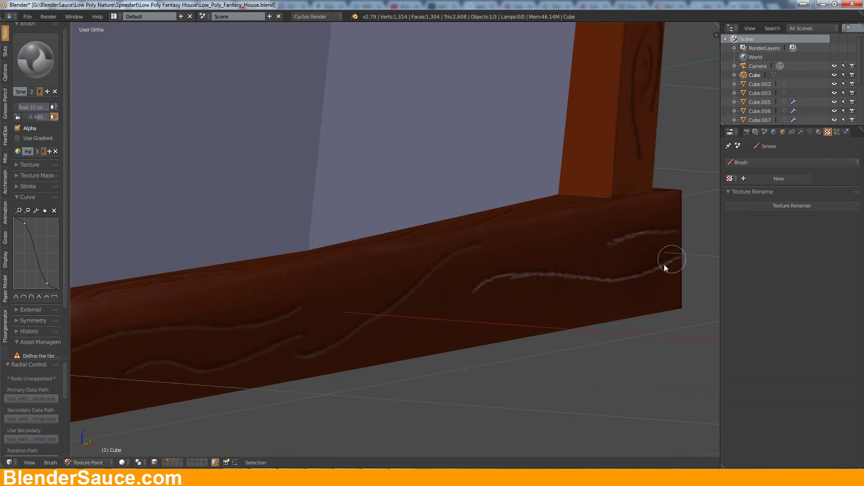
drag(36, 116, 50, 117)
- Return to the draw brush and add a small light pink stroke on the front beam
mouse_move(504, 282)
middle_down()
mouse_move(540, 282)
mouse_move(496, 315)
middle_up()
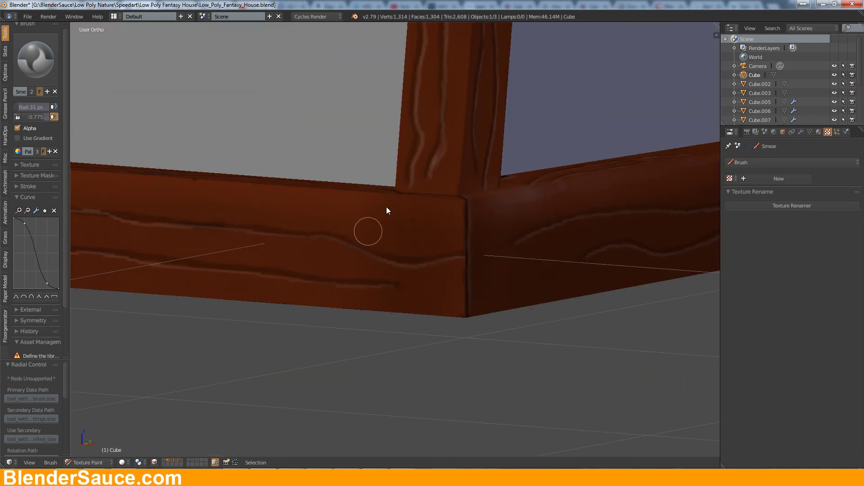
middle_drag(388, 208, 251, 253)
mouse_move(271, 319)
middle_down()
mouse_move(401, 274)
mouse_move(513, 258)
mouse_move(265, 206)
middle_up()
key(1)
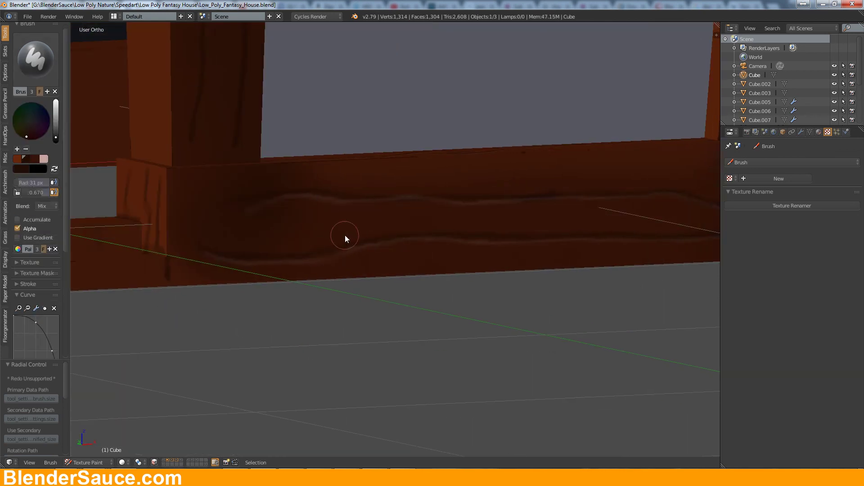
click(43, 159)
drag(362, 234, 368, 231)
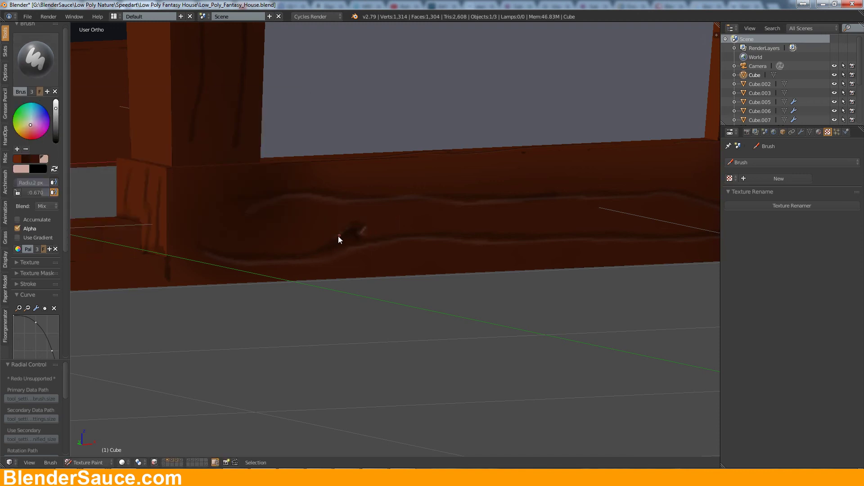
- Sample a light brown colour from the house model with S
scroll(542, 255, down, 5)
middle_drag(542, 256, 496, 206)
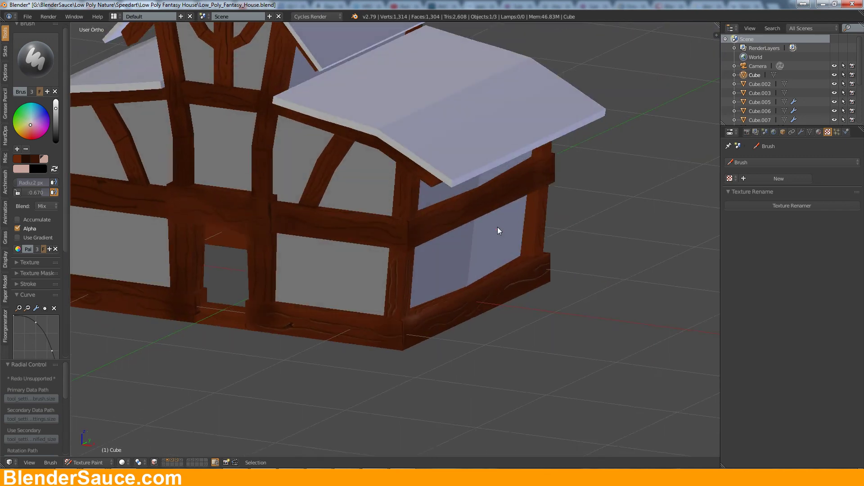
scroll(498, 227, up, 5)
scroll(524, 251, up, 2)
key(s)
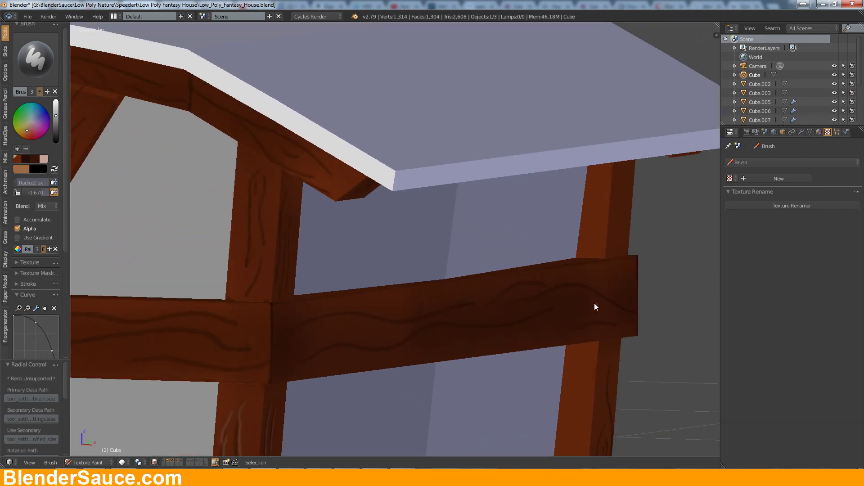
shift+middle_drag(595, 304, 577, 261)
scroll(628, 240, up, 1)
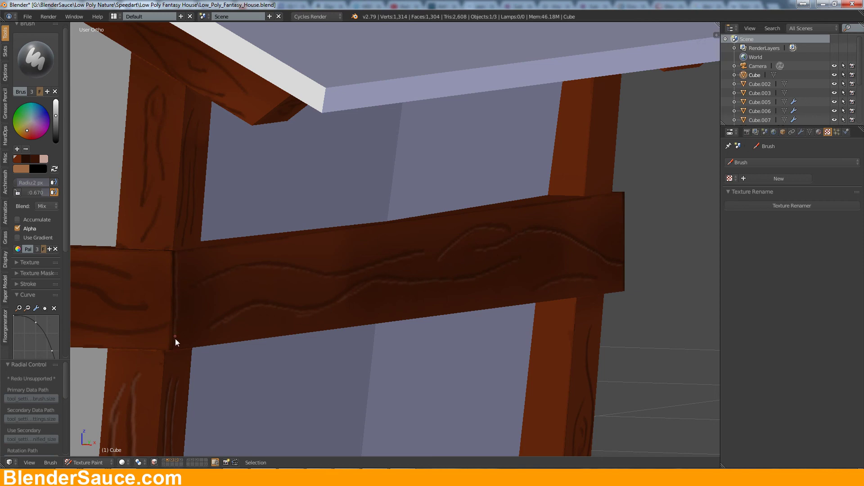
- Orbit around the posts and roof beams to inspect the painted grain
mouse_move(174, 339)
middle_down()
mouse_move(392, 264)
mouse_move(444, 181)
mouse_move(295, 150)
middle_up()
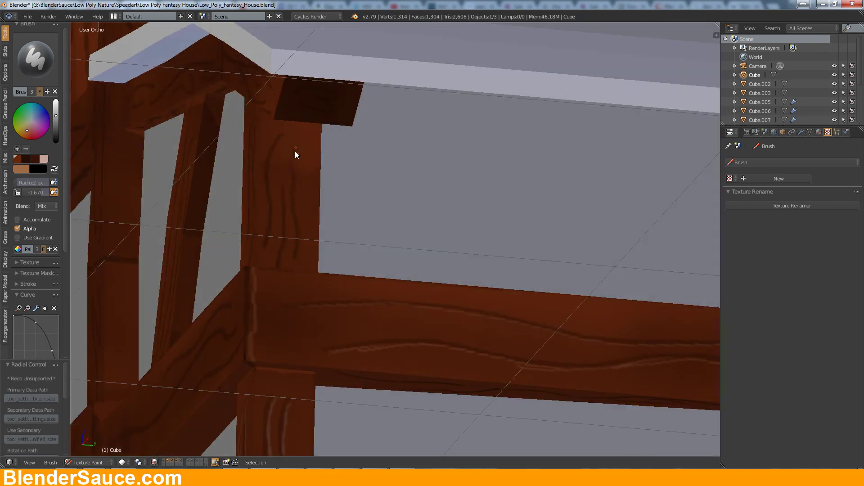
mouse_move(271, 185)
middle_down()
mouse_move(245, 295)
mouse_move(278, 303)
mouse_move(374, 150)
middle_up()
mouse_move(368, 214)
middle_down()
mouse_move(476, 193)
mouse_move(422, 319)
mouse_move(419, 303)
mouse_move(503, 294)
middle_up()
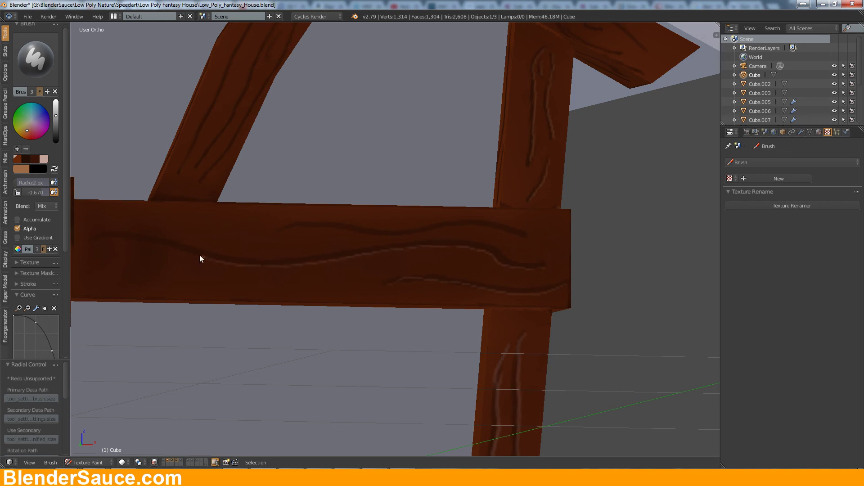
mouse_move(438, 231)
middle_down()
mouse_move(586, 235)
mouse_move(497, 218)
middle_up()
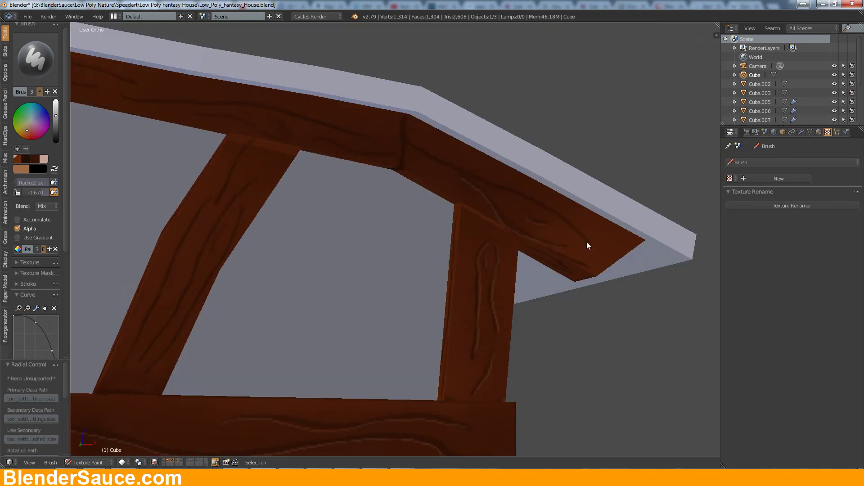
mouse_move(414, 180)
middle_down()
mouse_move(412, 144)
mouse_move(434, 256)
mouse_move(501, 260)
middle_up()
scroll(451, 242, up, 3)
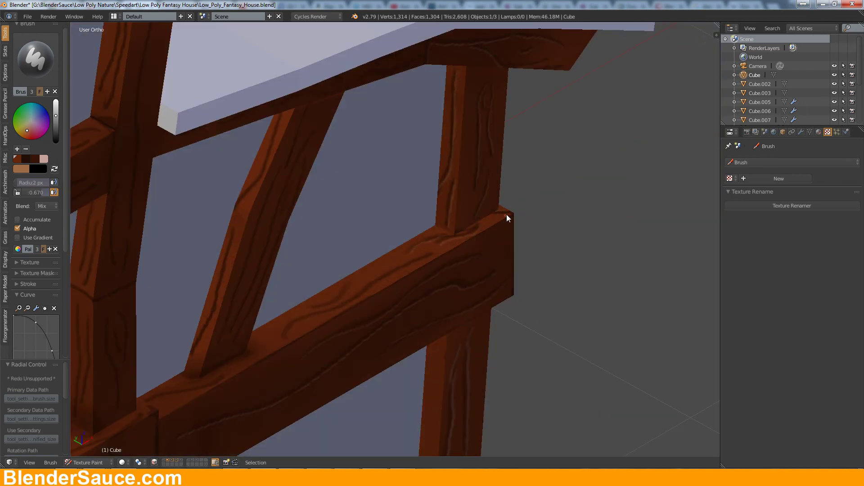
mouse_move(506, 218)
middle_down()
mouse_move(292, 328)
mouse_move(352, 245)
mouse_move(505, 239)
mouse_move(501, 140)
mouse_move(562, 333)
middle_up()
scroll(504, 239, up, 2)
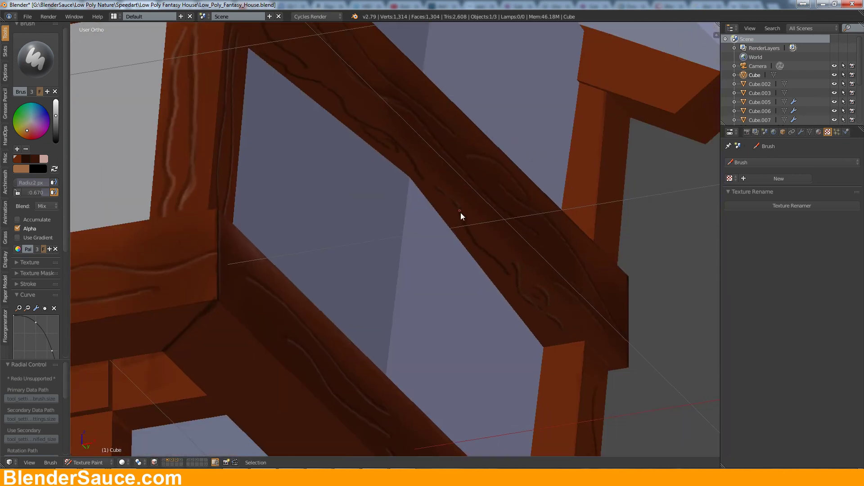
middle_drag(368, 131, 438, 205)
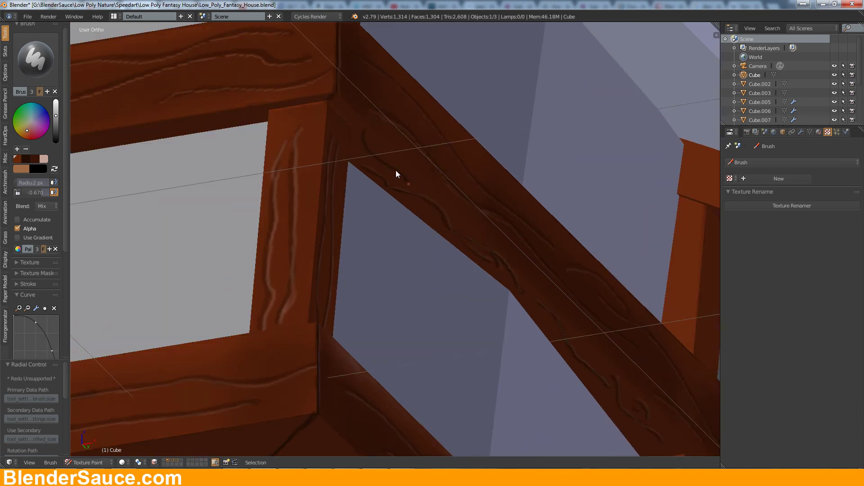
- Make Mask the active paint brush
click(36, 59)
click(144, 110)
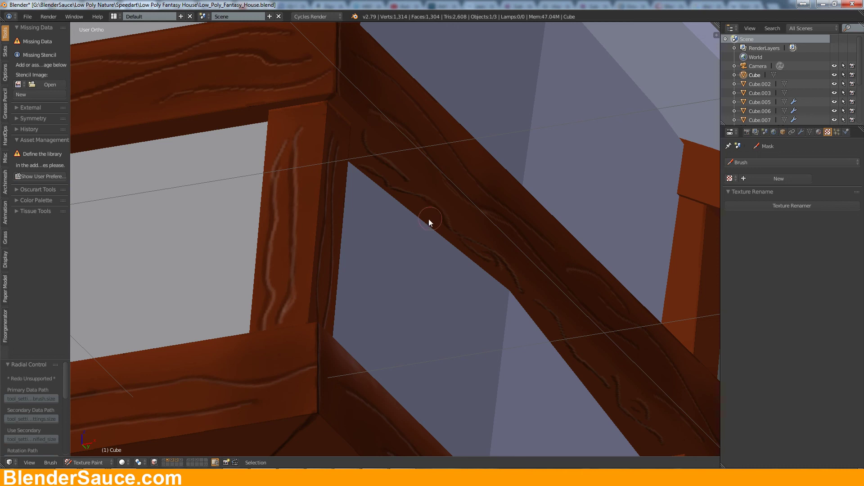
drag(429, 219, 419, 220)
- Select the Smear brush and set its radius to 9 px
scroll(35, 43, up, 5)
click(36, 60)
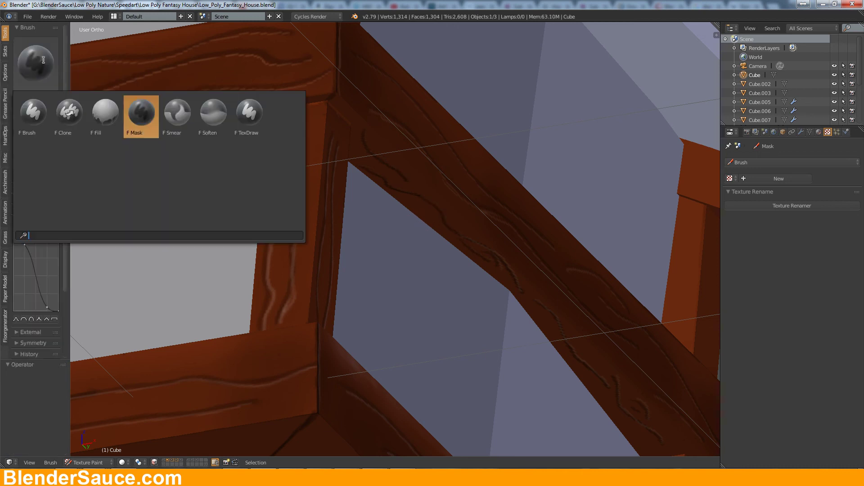
click(178, 117)
middle_drag(614, 293, 497, 212)
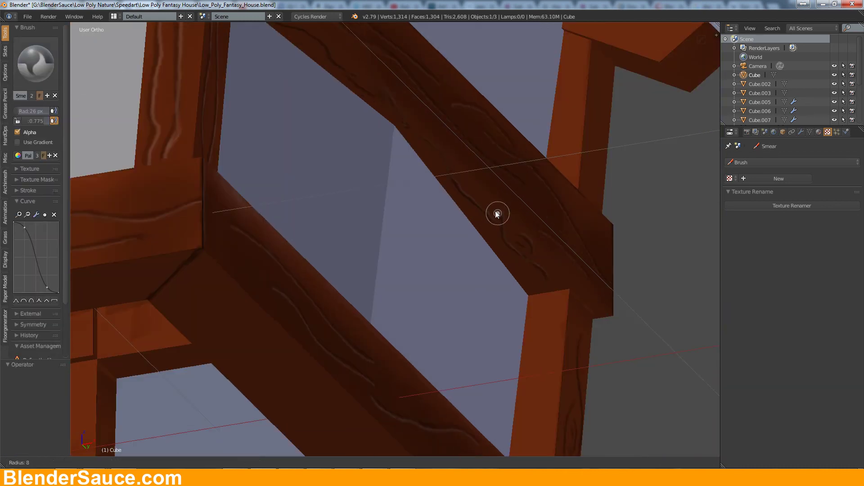
key(f)
click(479, 201)
- Smear the grain along the lower edge of the roof beam
middle_drag(558, 244, 575, 214)
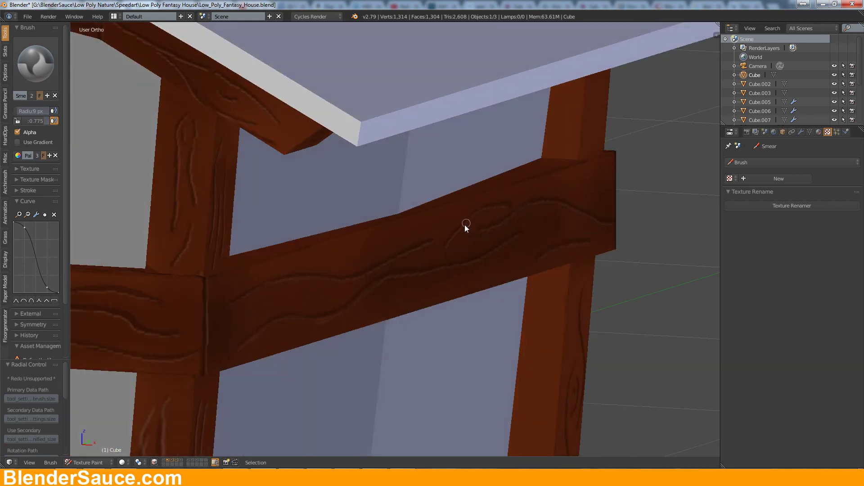
mouse_move(247, 303)
middle_down()
mouse_move(560, 290)
mouse_move(440, 268)
middle_up()
shift+middle_drag(362, 259, 445, 256)
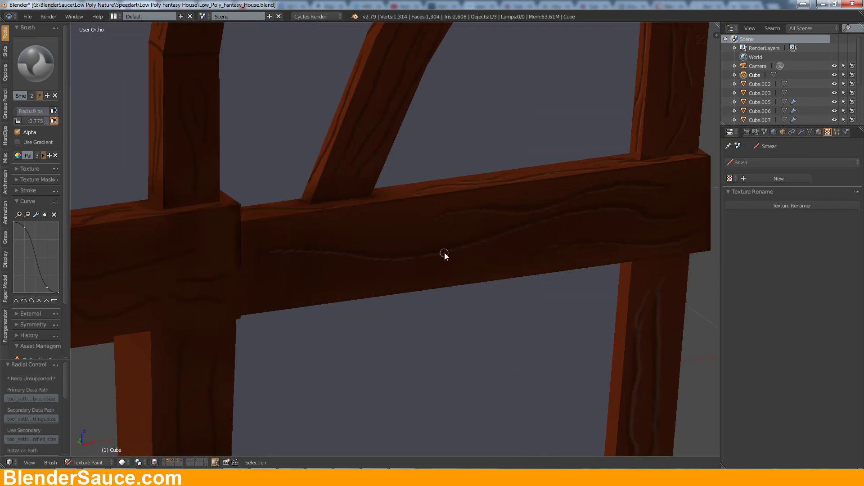
mouse_move(606, 193)
middle_down()
mouse_move(603, 204)
mouse_move(506, 194)
middle_up()
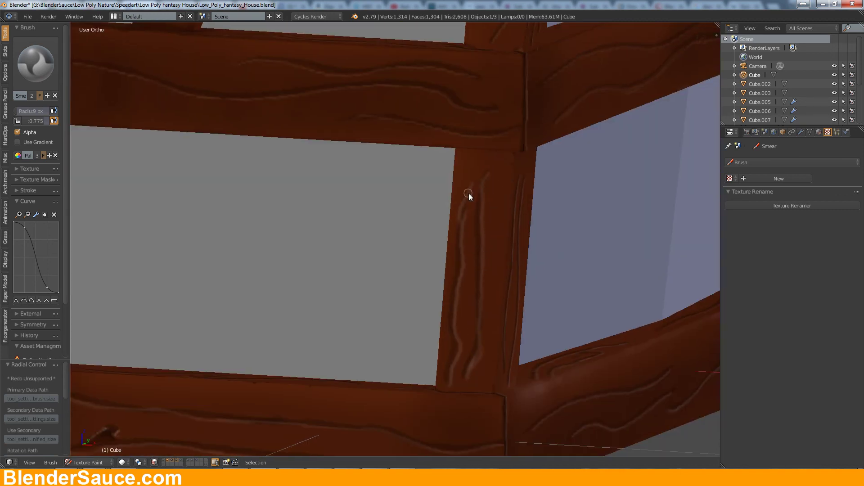
middle_drag(457, 310, 600, 258)
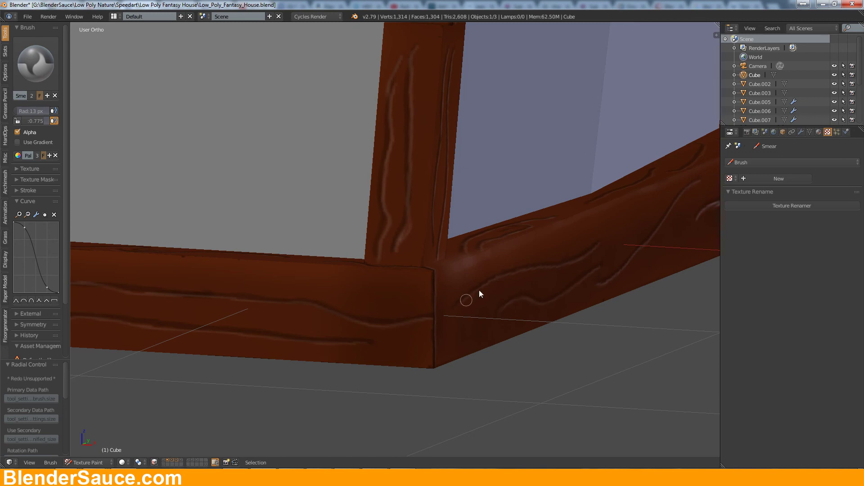
middle_drag(479, 294, 662, 228)
mouse_move(586, 185)
middle_down()
mouse_move(520, 286)
mouse_move(474, 320)
mouse_move(408, 412)
middle_up()
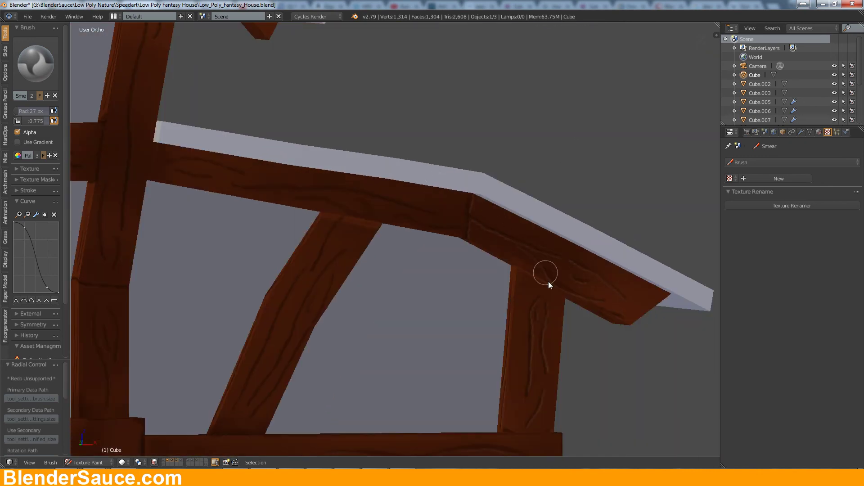
drag(459, 231, 409, 219)
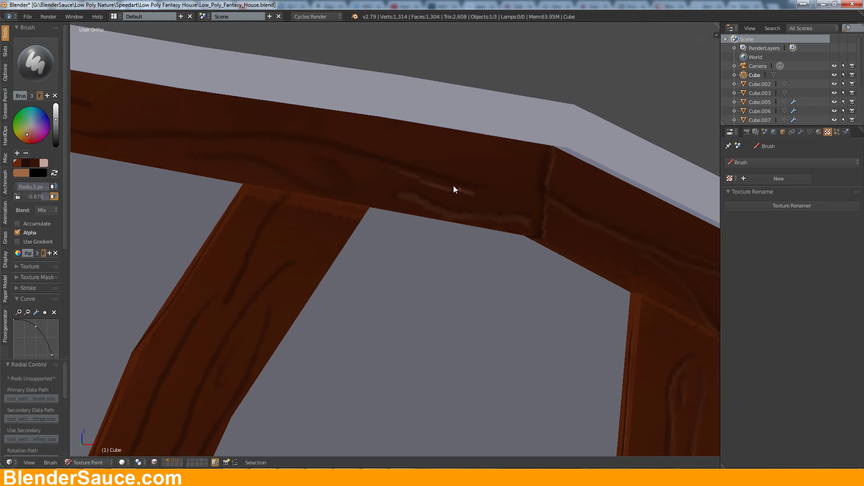
- Set a flat brush falloff and paint light streaks along the diagonal beam
drag(453, 187, 300, 144)
click(27, 364)
click(54, 398)
middle_drag(178, 140, 323, 204)
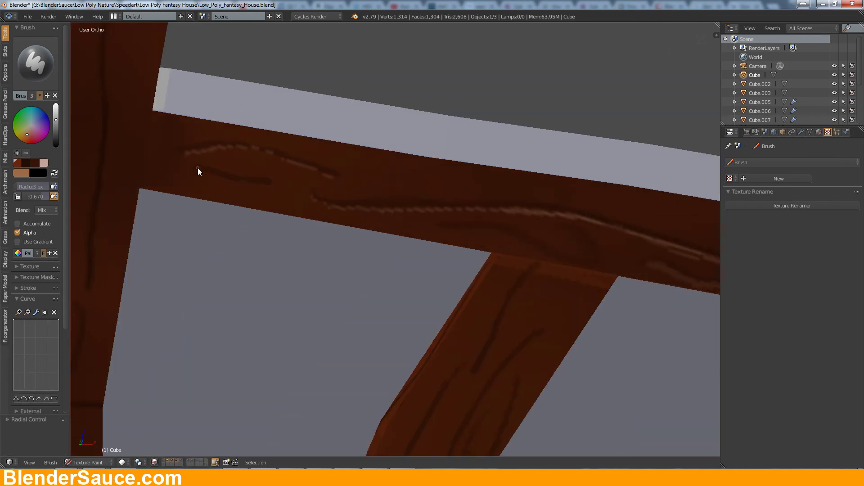
middle_drag(502, 314, 473, 182)
drag(453, 211, 424, 277)
drag(486, 227, 441, 307)
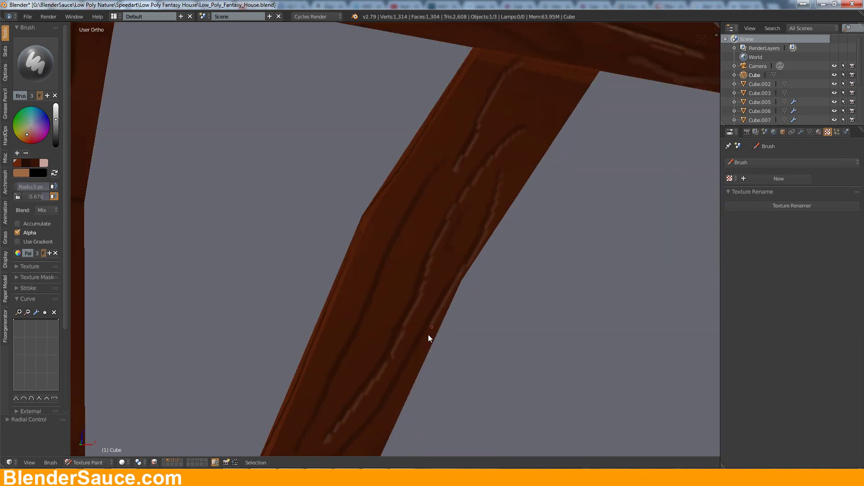
middle_drag(428, 334, 445, 283)
drag(392, 286, 439, 198)
- Switch to the Smear brush and orbit to the crossing beams under the roof board
middle_drag(501, 149, 491, 93)
key(5)
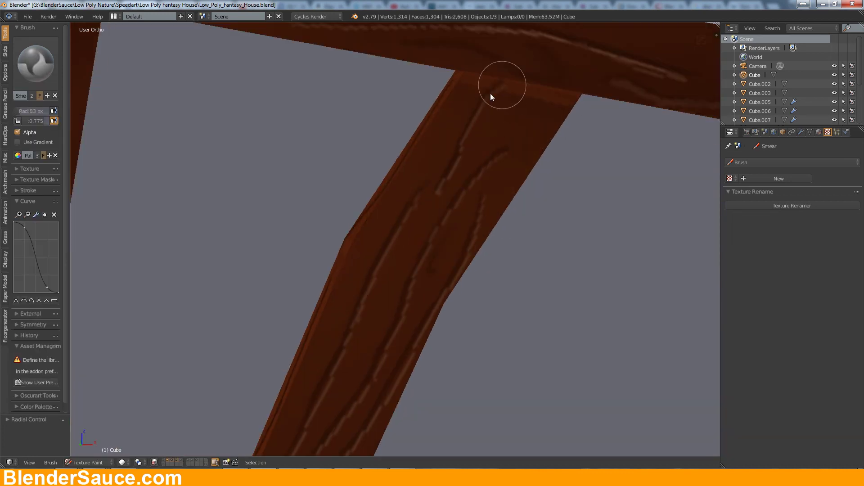
middle_drag(366, 290, 390, 326)
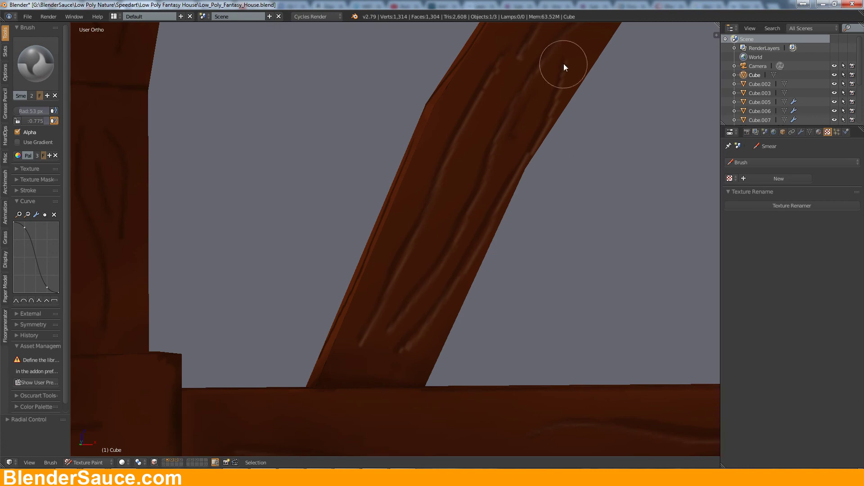
mouse_move(564, 63)
middle_down()
mouse_move(514, 204)
mouse_move(573, 188)
middle_up()
mouse_move(296, 249)
middle_down()
mouse_move(452, 207)
mouse_move(414, 274)
mouse_move(373, 292)
mouse_move(471, 91)
mouse_move(446, 74)
mouse_move(576, 269)
middle_up()
mouse_move(144, 177)
middle_down()
mouse_move(387, 195)
mouse_move(350, 180)
middle_up()
mouse_move(420, 226)
middle_down()
mouse_move(425, 252)
mouse_move(665, 198)
mouse_move(419, 294)
mouse_move(517, 257)
mouse_move(523, 285)
mouse_move(468, 222)
middle_up()
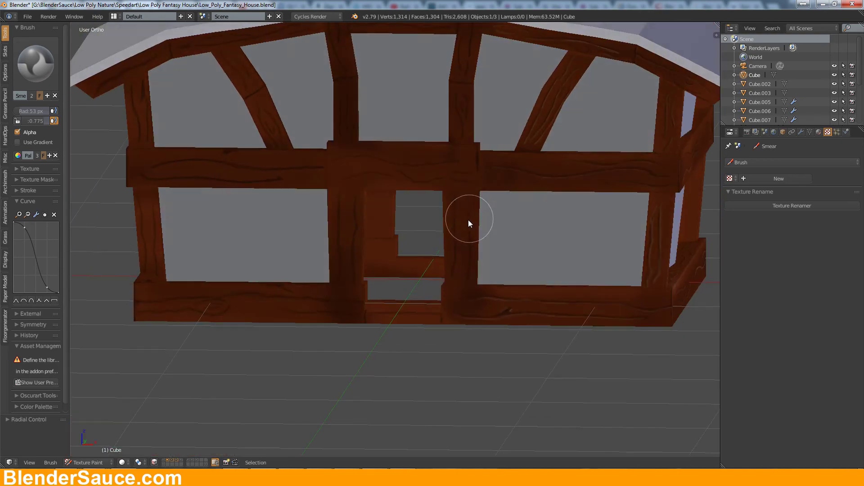
scroll(522, 192, up, 4)
- Paint dark wood-grain lines on the right post beside the window
key(1)
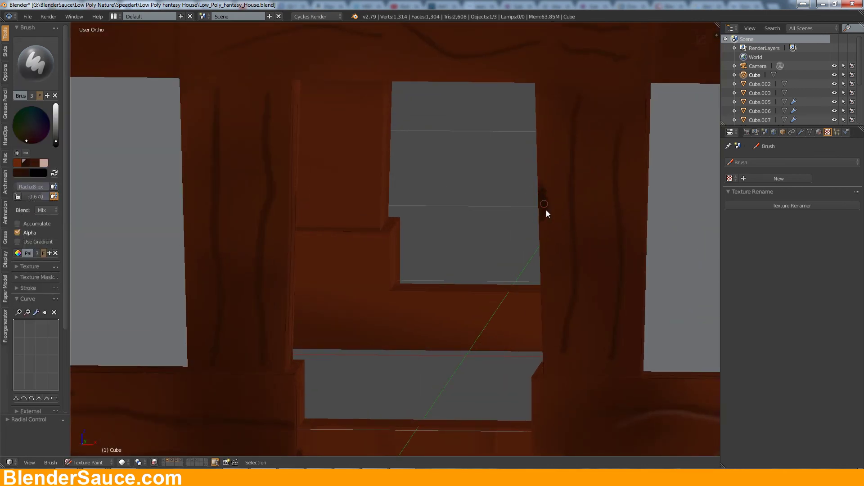
mouse_move(623, 243)
middle_down()
mouse_move(555, 342)
mouse_move(536, 108)
middle_up()
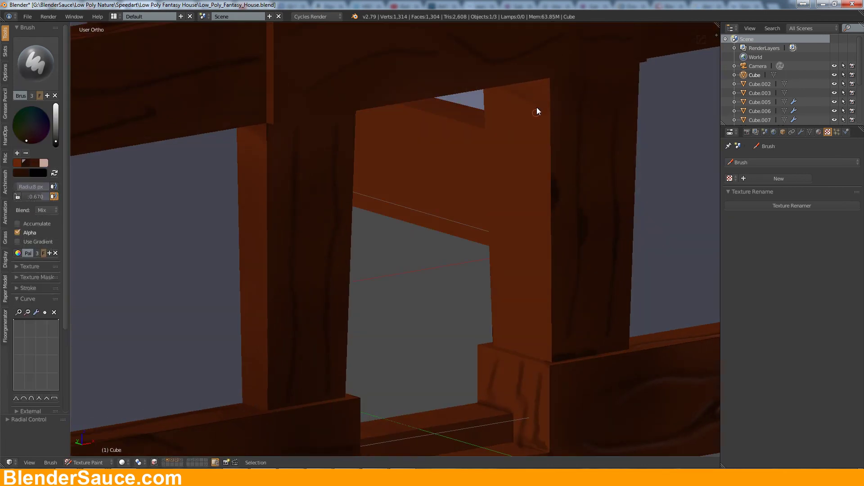
drag(528, 135, 531, 324)
drag(499, 135, 498, 249)
mouse_move(518, 108)
middle_down()
mouse_move(530, 217)
mouse_move(456, 197)
middle_up()
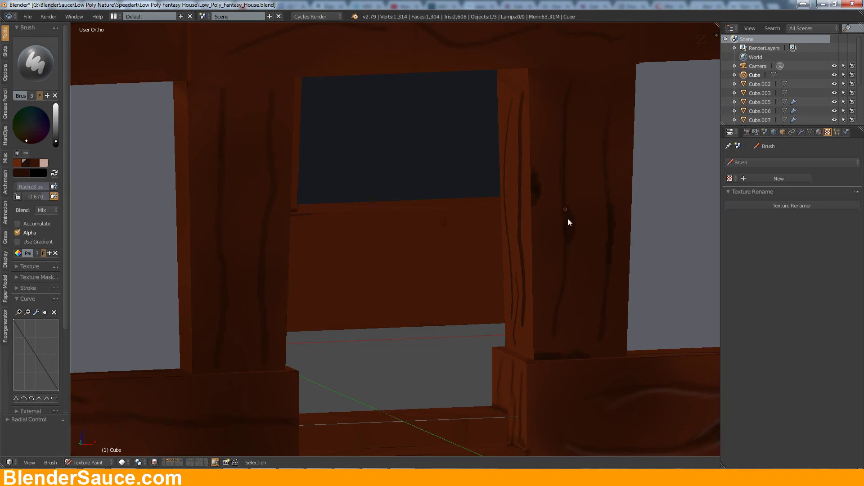
mouse_move(568, 218)
middle_down()
mouse_move(584, 259)
mouse_move(560, 196)
middle_up()
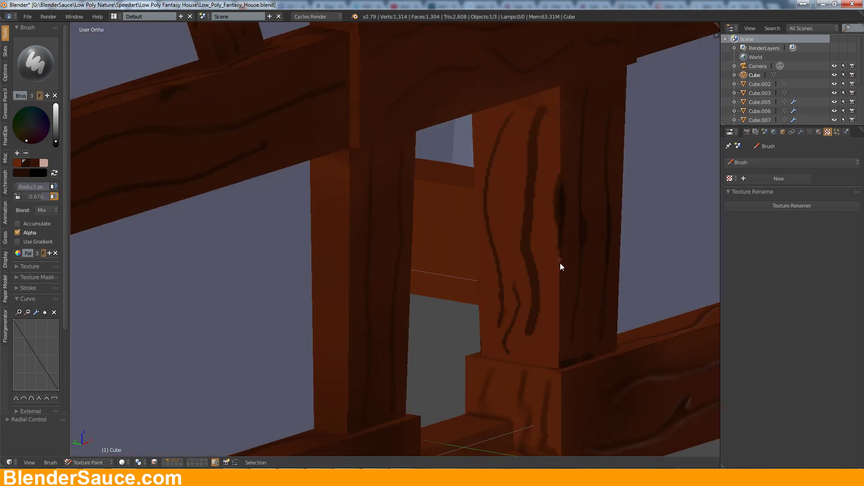
middle_drag(560, 262, 484, 234)
- Paint light pink highlight strokes down the post
click(43, 163)
scroll(429, 236, up, 3)
drag(432, 216, 428, 439)
drag(388, 182, 374, 439)
drag(351, 264, 356, 351)
- Smear the light highlight strokes on the post softer with the Smear brush
click(35, 63)
click(178, 119)
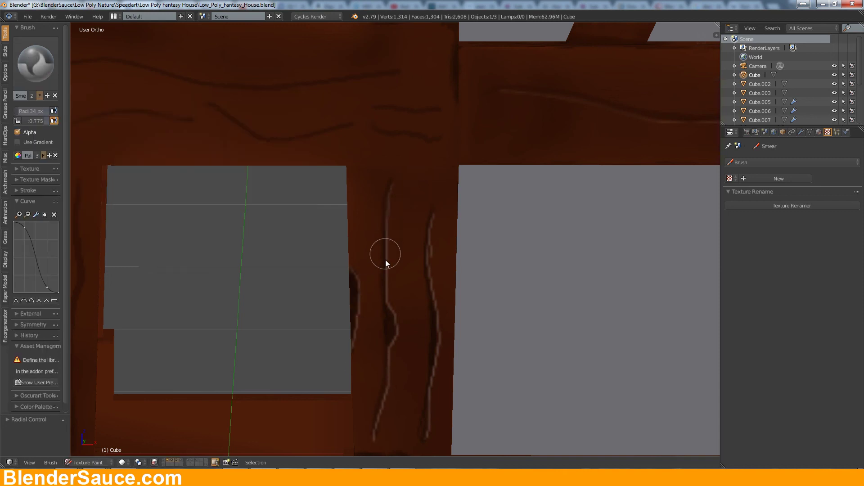
drag(386, 279, 378, 428)
drag(431, 297, 434, 414)
mouse_move(358, 326)
middle_down()
mouse_move(367, 272)
mouse_move(468, 212)
mouse_move(493, 372)
middle_up()
middle_drag(547, 117, 30, 58)
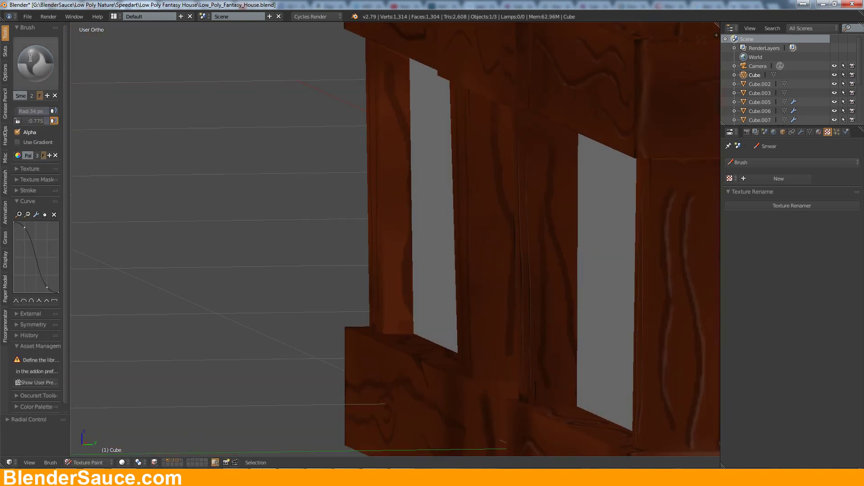
- Paint more light grain on the window post and smear it soft
click(30, 58)
drag(574, 343, 567, 234)
drag(556, 149, 550, 379)
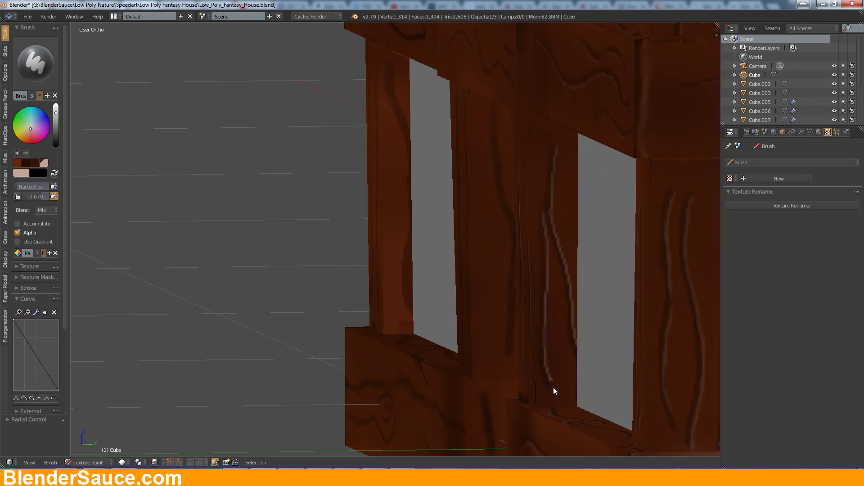
click(36, 63)
mouse_move(565, 238)
mouse_down()
mouse_move(568, 298)
mouse_move(555, 387)
mouse_up()
middle_drag(555, 387, 588, 267)
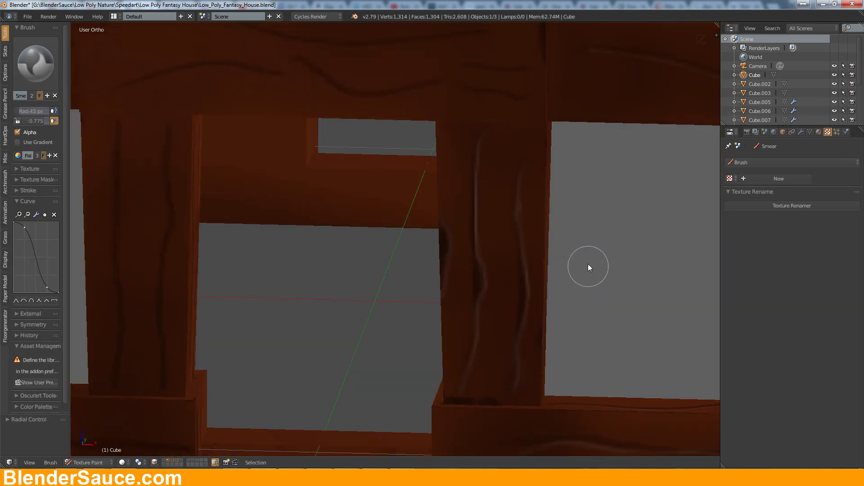
scroll(588, 267, down, 3)
mouse_move(487, 243)
middle_down()
mouse_move(519, 271)
mouse_move(496, 284)
mouse_move(592, 234)
middle_up()
scroll(330, 139, up, 4)
- Paint light highlight lines along the horizontal beam's grain with the painting brush
key(1)
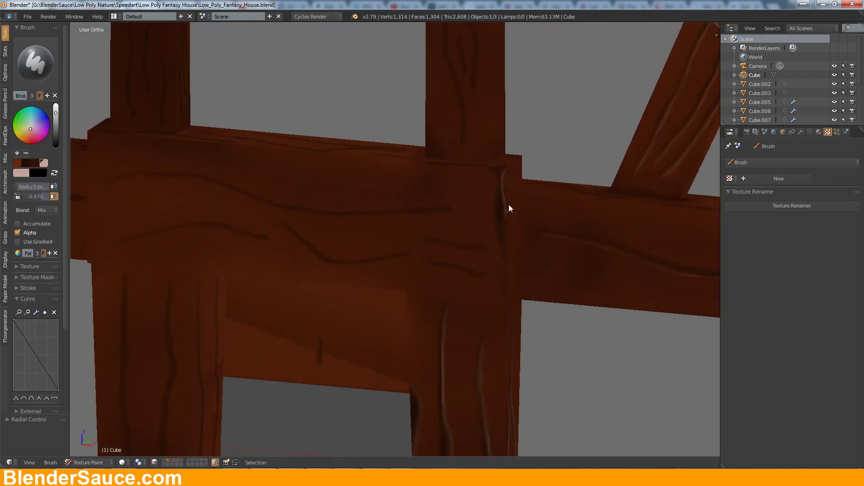
drag(430, 263, 483, 276)
mouse_move(407, 257)
mouse_down()
mouse_move(274, 227)
mouse_move(175, 231)
mouse_move(130, 246)
mouse_up()
drag(117, 180, 454, 214)
scroll(462, 125, down, 3)
middle_drag(463, 126, 382, 144)
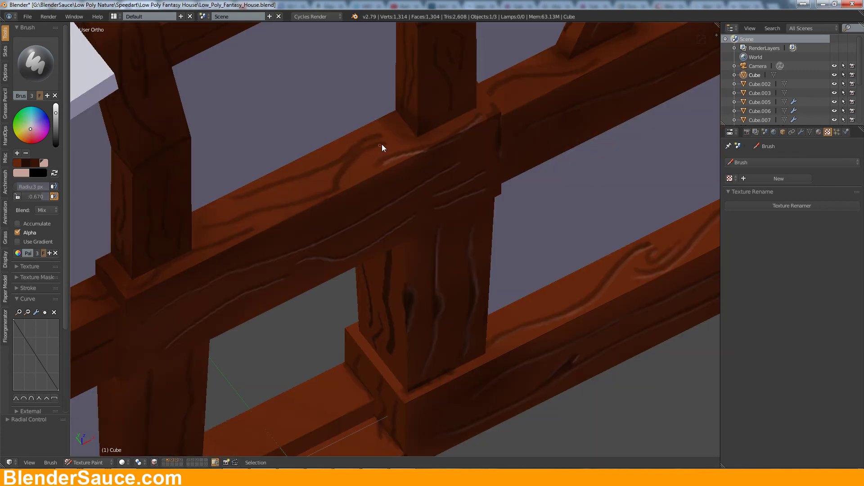
- Add light grain strokes along the posts
middle_drag(330, 170, 500, 318)
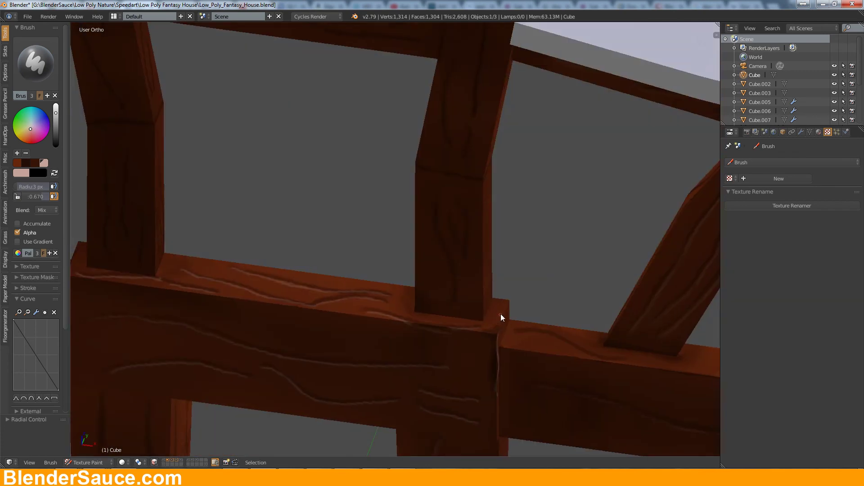
mouse_move(470, 255)
mouse_down()
mouse_move(465, 243)
mouse_move(444, 262)
mouse_up()
middle_drag(456, 290, 490, 260)
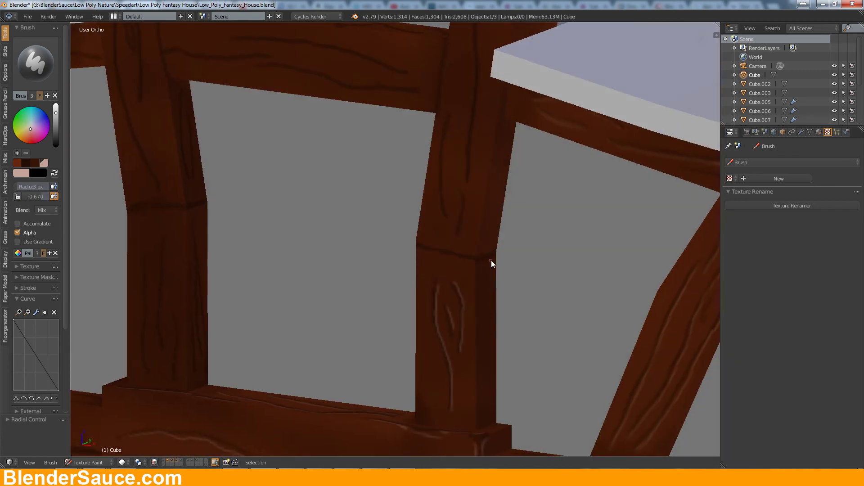
drag(462, 231, 457, 218)
drag(480, 72, 477, 100)
drag(469, 154, 469, 182)
drag(446, 139, 441, 161)
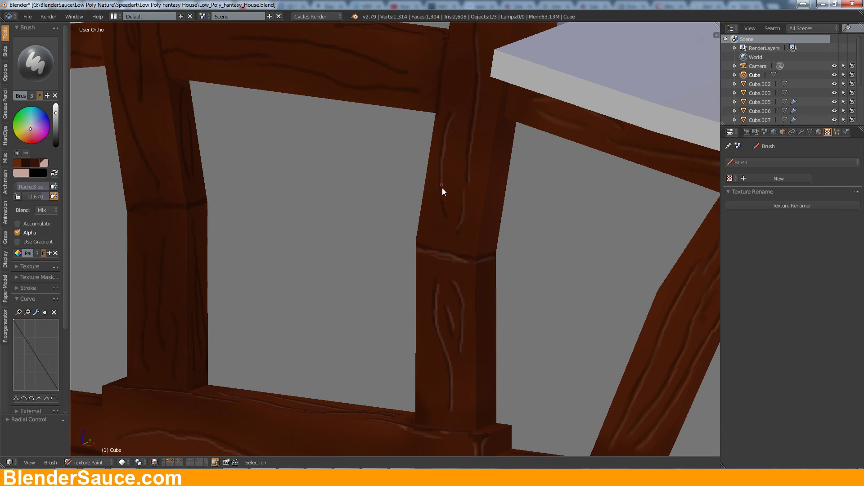
- Smear the grain highlights on the middle beam with the Smear brush
click(35, 63)
click(186, 120)
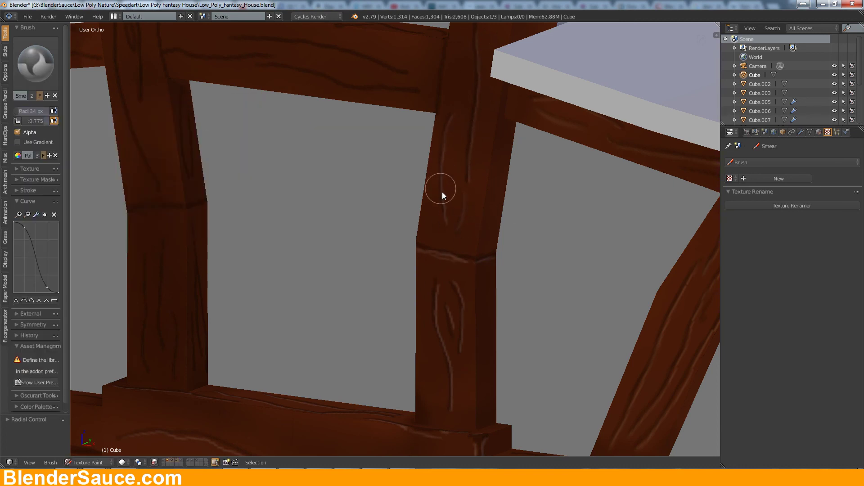
mouse_move(452, 319)
middle_down()
mouse_move(516, 224)
mouse_move(625, 257)
middle_up()
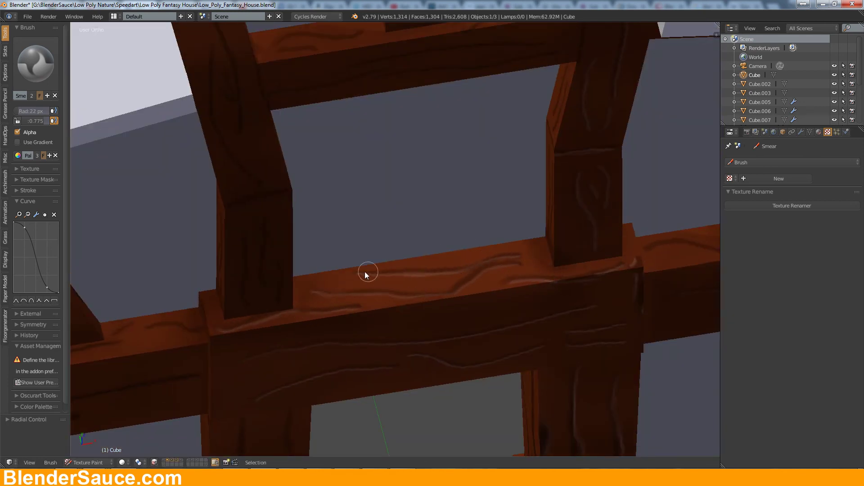
mouse_move(367, 274)
middle_down()
mouse_move(586, 272)
mouse_move(612, 261)
middle_up()
mouse_move(613, 262)
mouse_down()
mouse_move(598, 279)
mouse_move(599, 247)
mouse_move(560, 220)
mouse_move(236, 217)
mouse_up()
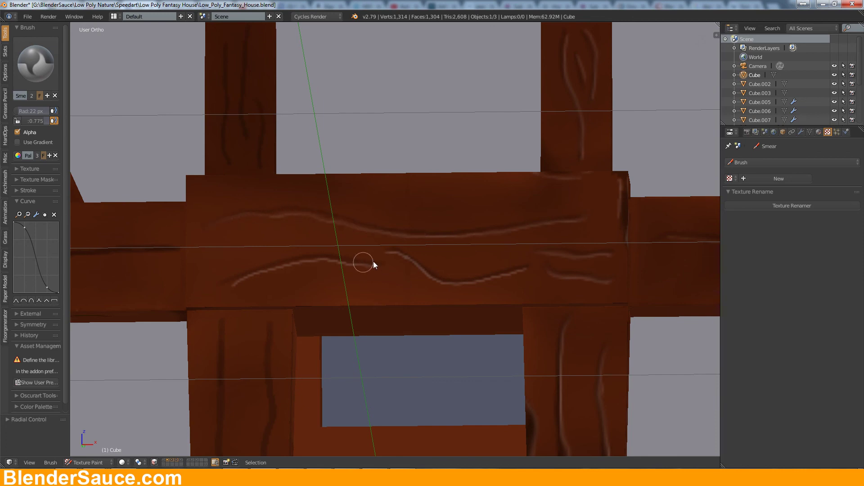
- Check the upper frame from the front and reselect F Brush
mouse_move(432, 276)
middle_down()
mouse_move(609, 245)
mouse_move(512, 283)
middle_up()
scroll(450, 271, down, 10)
middle_drag(405, 256, 449, 253)
scroll(532, 229, up, 6)
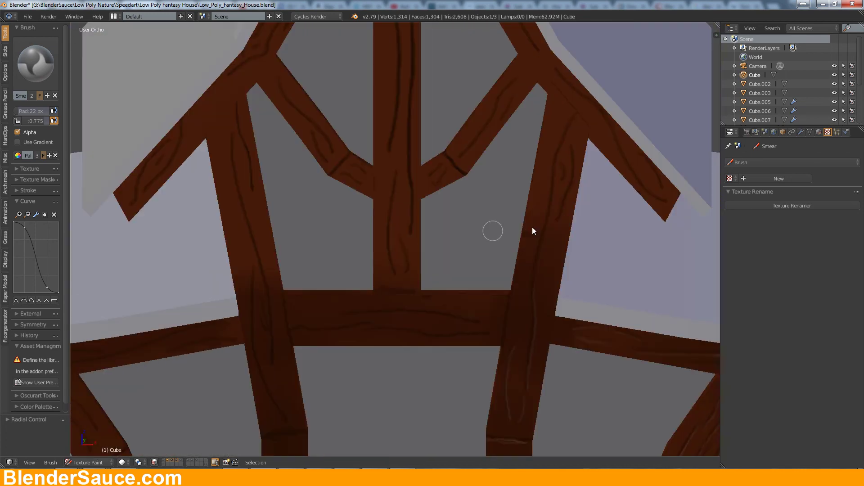
click(36, 63)
click(38, 112)
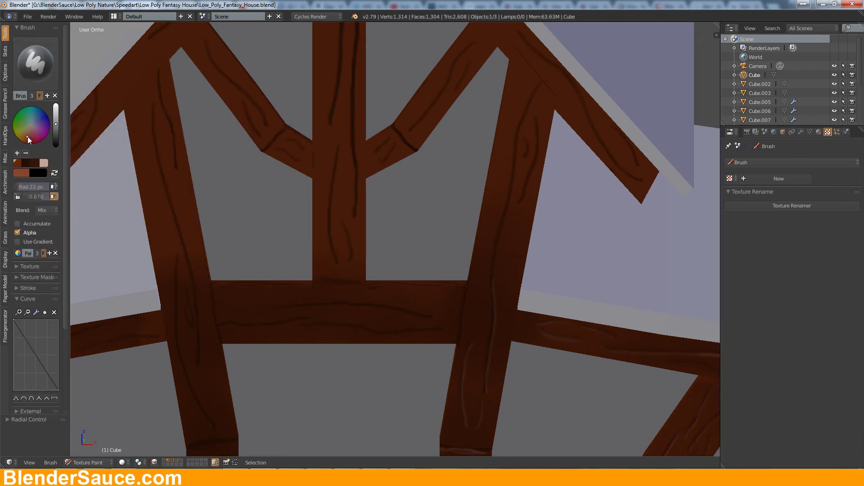
- Enlarge the brush to 3 px and save a lighter paint colour as a palette swatch
key(bracketright)
middle_drag(606, 148, 528, 271)
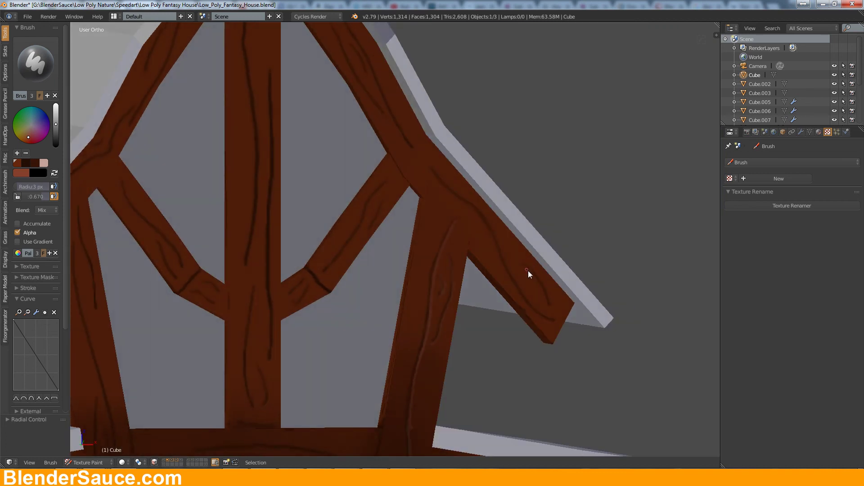
click(56, 120)
click(17, 153)
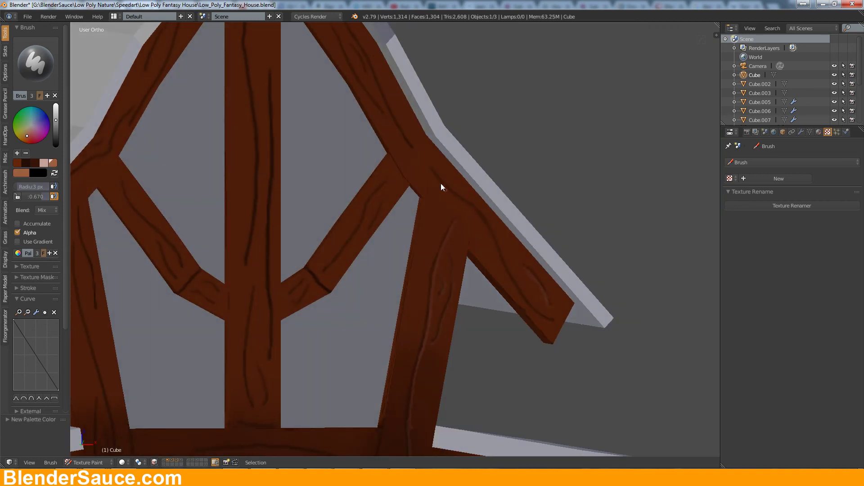
- Paint light streaks on the gable frame's vertical beam
middle_drag(543, 285, 560, 180)
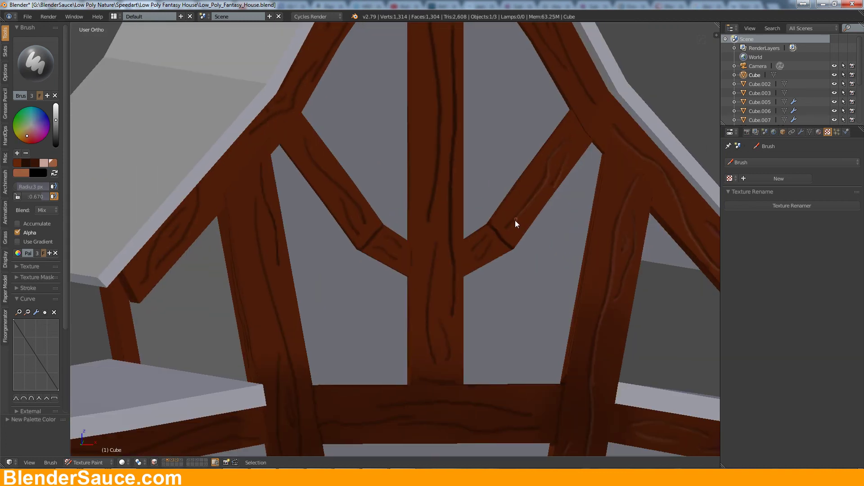
middle_drag(511, 250, 488, 240)
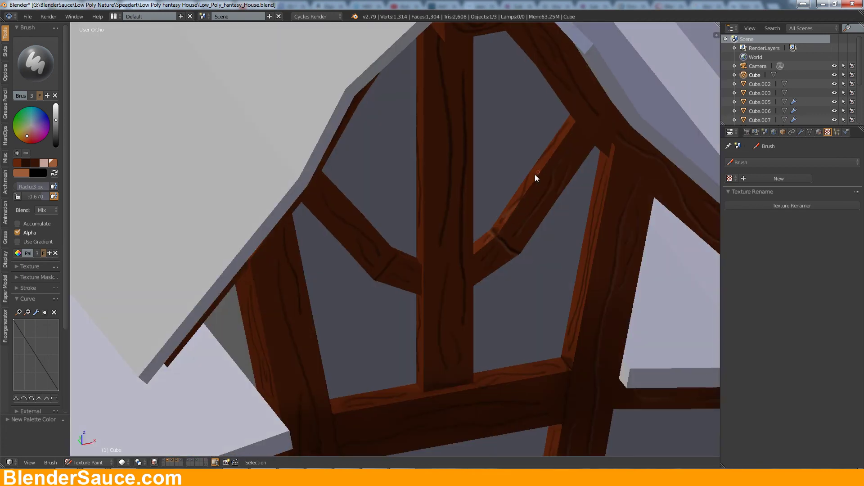
middle_drag(558, 201, 483, 245)
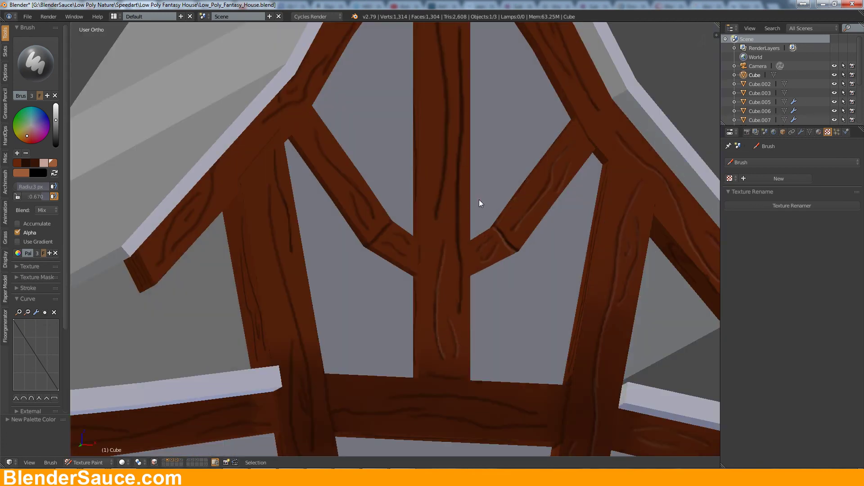
scroll(478, 199, down, 2)
drag(452, 274, 450, 315)
scroll(516, 155, up, 3)
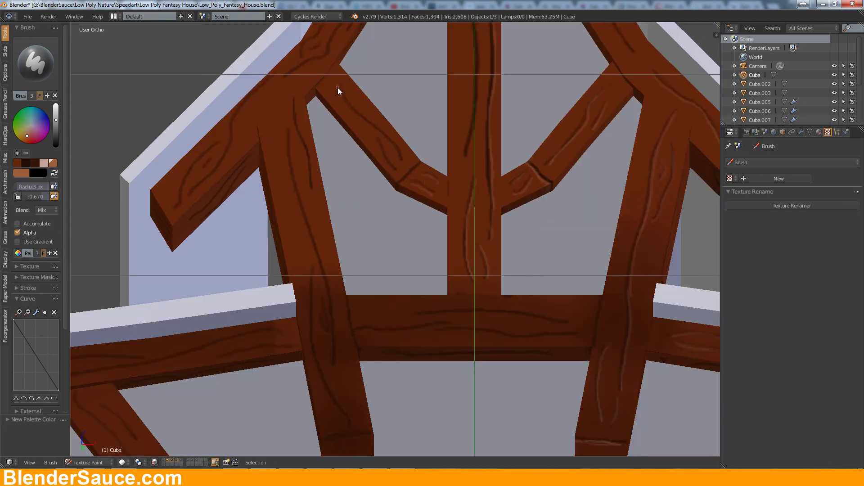
- Bring the roof peak beams into view with the Smear brush active
scroll(375, 142, down, 3)
middle_drag(465, 276, 487, 238)
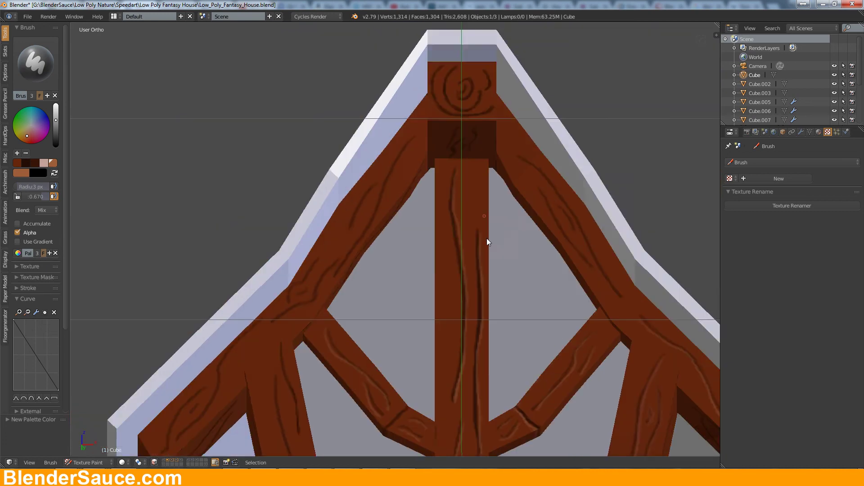
scroll(487, 238, up, 3)
middle_drag(460, 301, 499, 246)
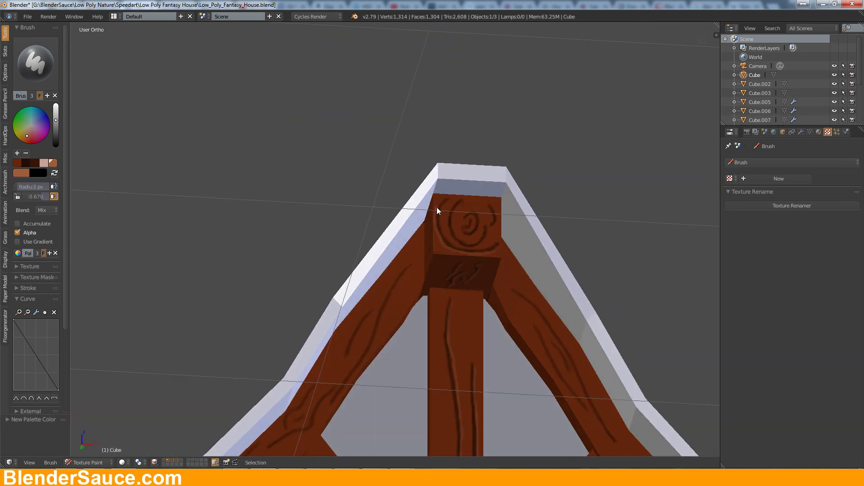
key(5)
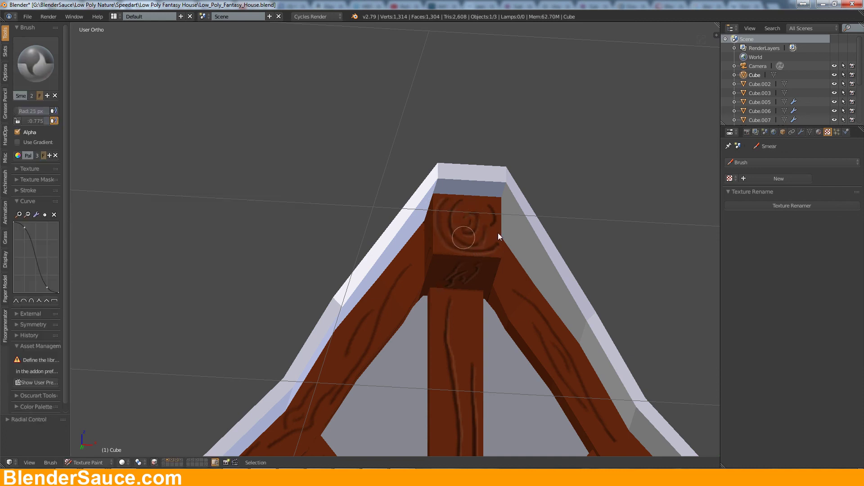
mouse_move(498, 233)
middle_down()
mouse_move(485, 294)
mouse_move(501, 171)
middle_up()
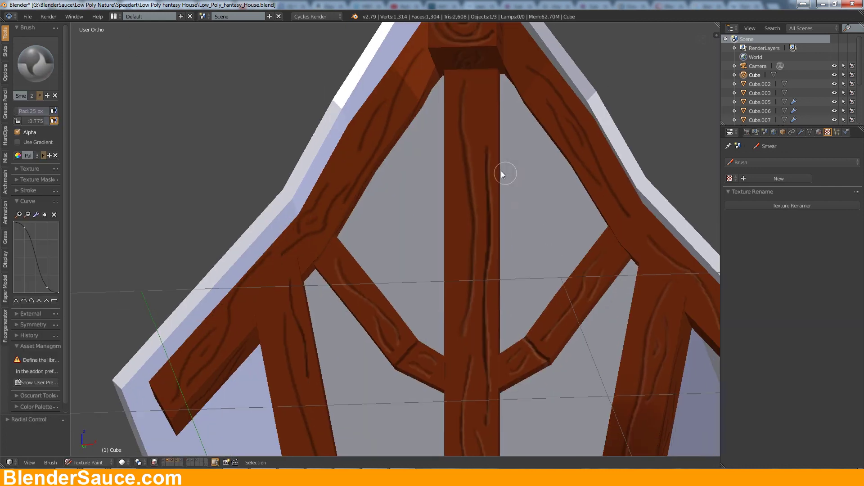
scroll(482, 270, up, 3)
shift+middle_drag(443, 226, 442, 322)
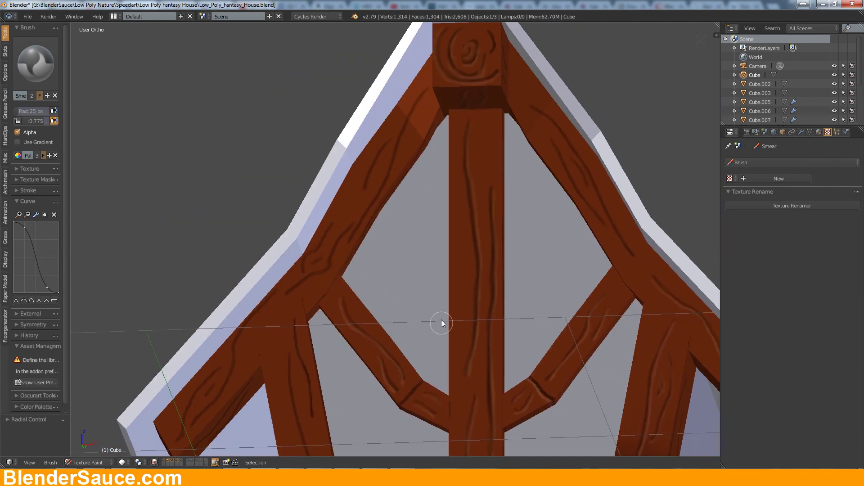
- Paint light highlight strokes down the beam edge and the vertical beam
key(1)
drag(428, 87, 354, 232)
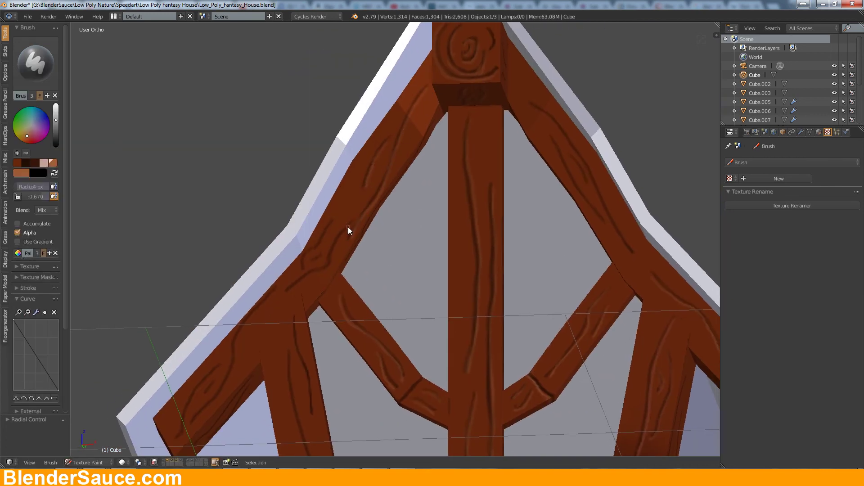
middle_drag(306, 257, 346, 180)
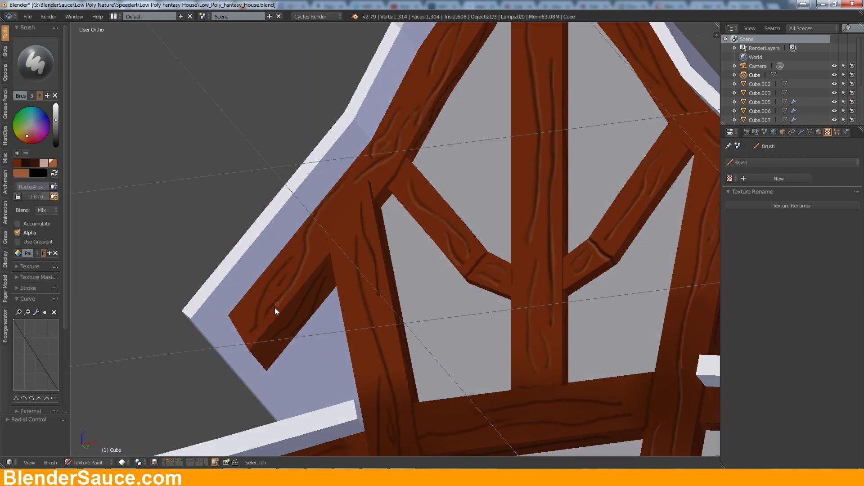
mouse_move(260, 315)
middle_down()
mouse_move(314, 288)
mouse_move(323, 334)
mouse_move(389, 219)
middle_up()
drag(390, 220, 411, 379)
middle_drag(411, 379, 453, 243)
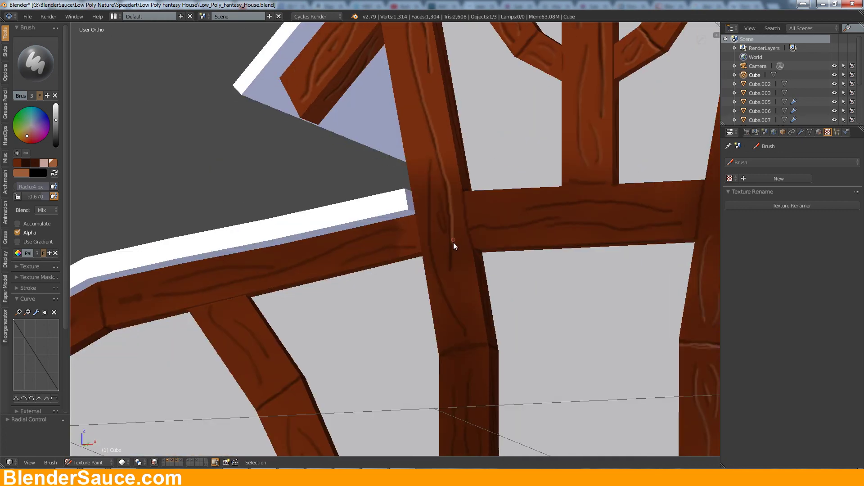
drag(442, 230, 443, 284)
middle_drag(558, 261, 446, 252)
drag(446, 252, 443, 320)
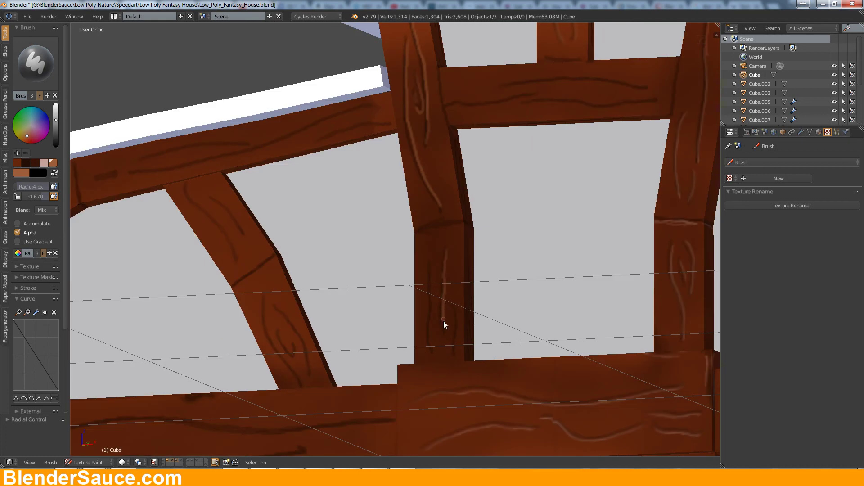
- Switch to the Smear brush at 27 px radius and line up the timber frame
mouse_move(432, 284)
middle_down()
mouse_move(471, 220)
mouse_move(589, 241)
middle_up()
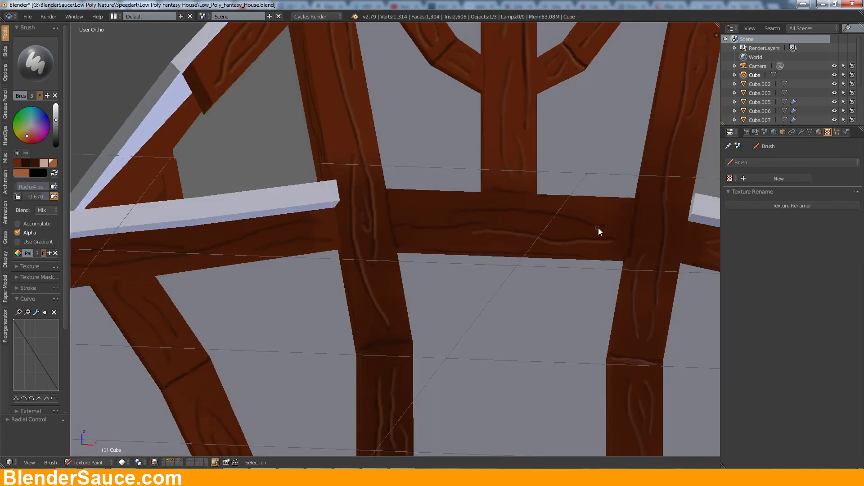
middle_drag(458, 218, 399, 214)
mouse_move(550, 229)
middle_down()
mouse_move(482, 299)
mouse_move(483, 260)
mouse_move(360, 273)
mouse_move(382, 242)
middle_up()
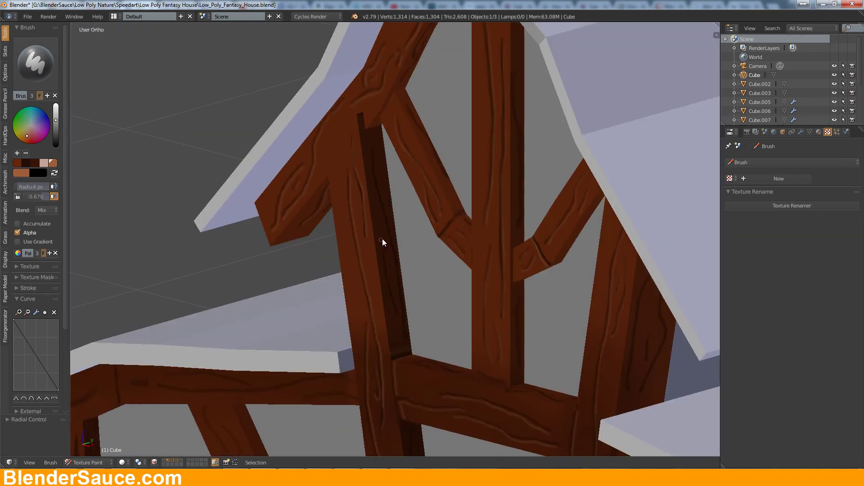
middle_drag(395, 279, 632, 272)
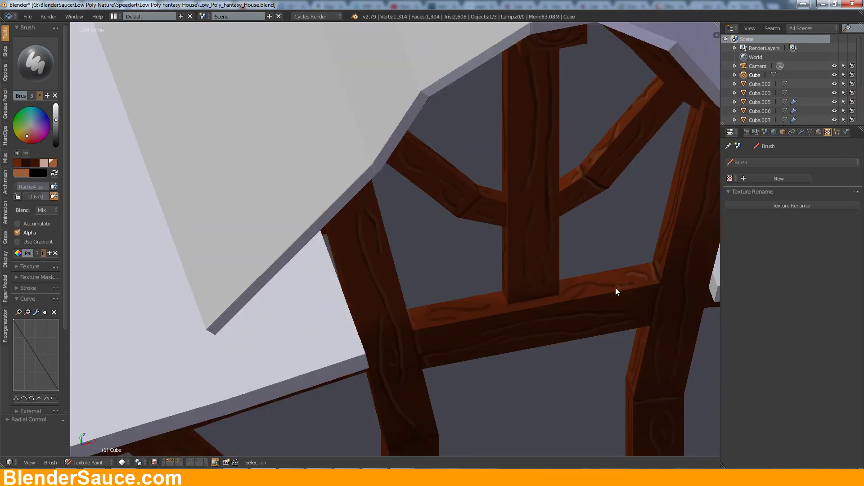
mouse_move(433, 322)
middle_down()
mouse_move(478, 245)
mouse_move(459, 182)
middle_up()
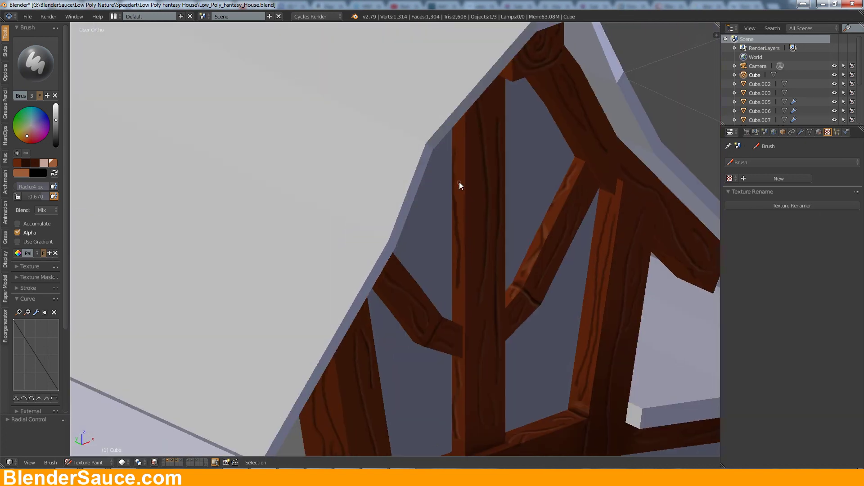
mouse_move(461, 250)
middle_down()
mouse_move(434, 313)
mouse_move(446, 308)
mouse_move(439, 314)
mouse_move(390, 233)
mouse_move(460, 178)
mouse_move(378, 125)
middle_up()
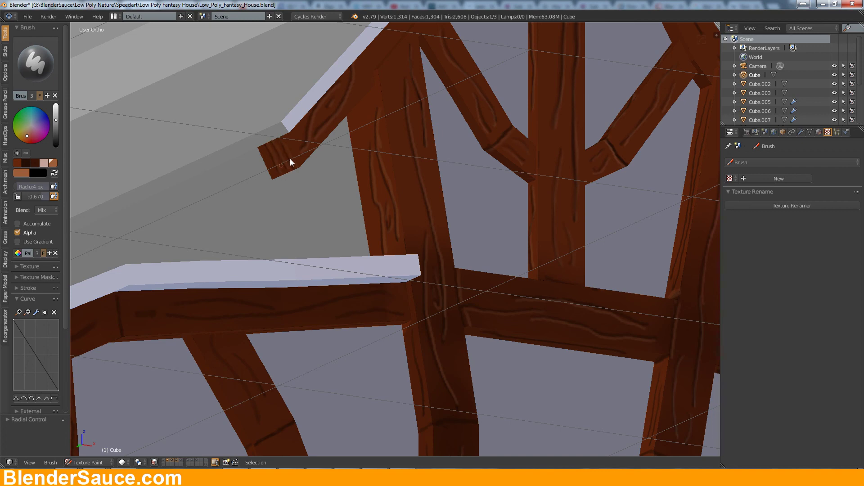
key(shift+space)
mouse_move(530, 158)
middle_down()
mouse_move(524, 262)
mouse_move(474, 201)
middle_up()
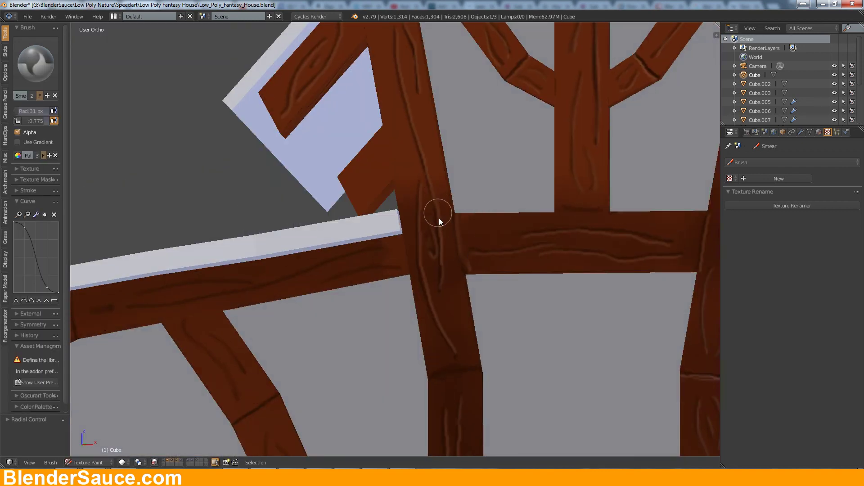
key(bracketleft)
middle_drag(396, 54, 425, 139)
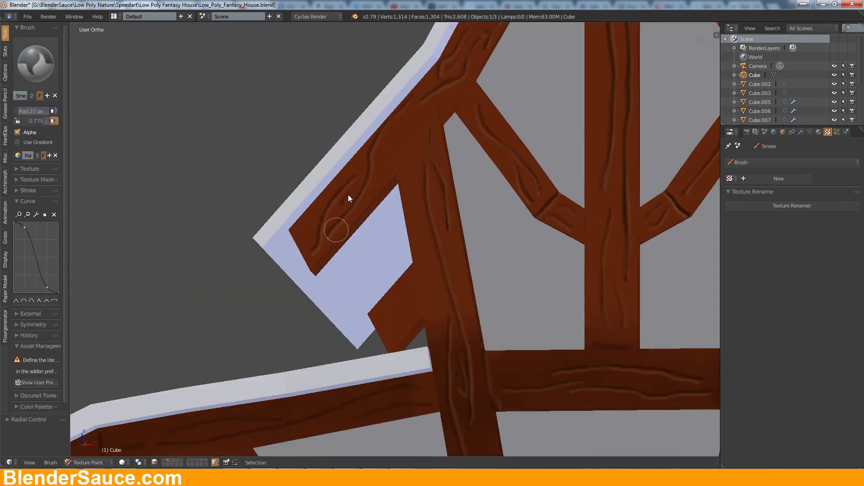
mouse_move(348, 194)
middle_down()
mouse_move(461, 126)
mouse_move(413, 180)
mouse_move(462, 131)
mouse_move(467, 305)
mouse_move(419, 307)
mouse_move(455, 271)
mouse_move(456, 303)
mouse_move(492, 228)
mouse_move(455, 303)
mouse_move(631, 177)
mouse_move(618, 176)
mouse_move(480, 242)
mouse_move(459, 189)
mouse_move(670, 240)
middle_up()
middle_drag(604, 255, 170, 161)
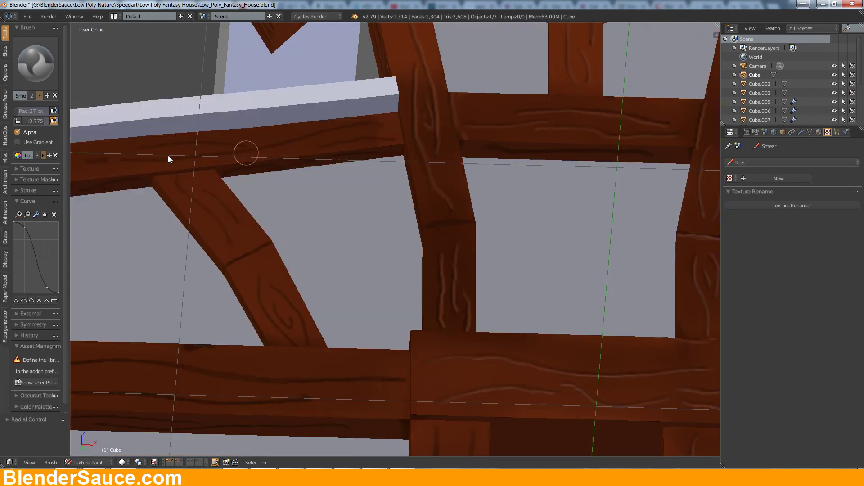
- Paint lighter grain streaks on the post's left face and inspect the window frame
key(1)
mouse_move(498, 229)
middle_down()
mouse_move(441, 253)
mouse_move(513, 232)
mouse_move(467, 170)
mouse_move(488, 266)
mouse_move(474, 272)
mouse_move(541, 342)
mouse_move(563, 201)
middle_up()
drag(555, 223, 560, 250)
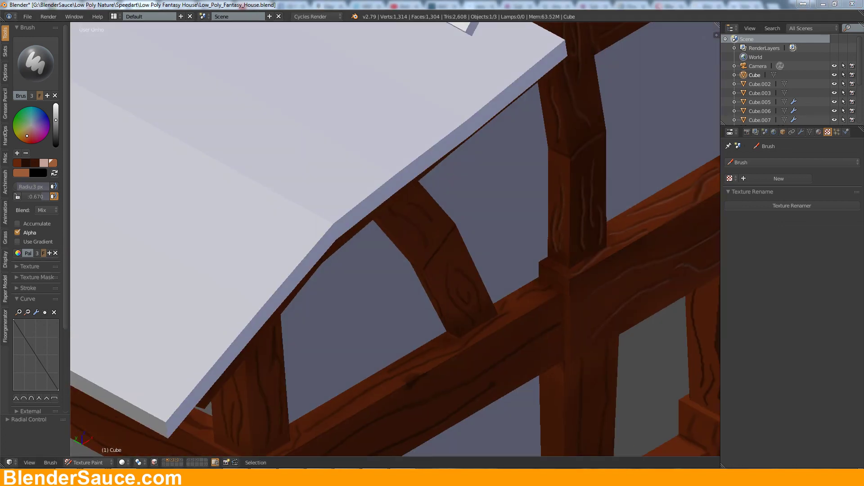
middle_drag(385, 388, 404, 285)
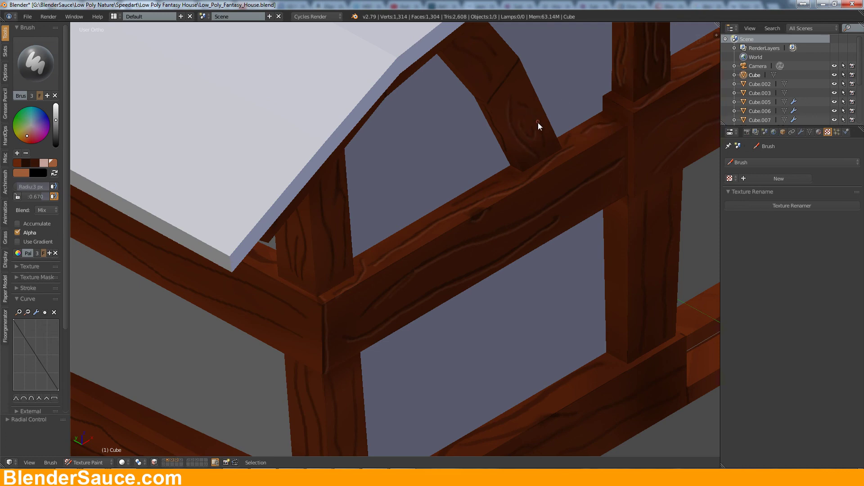
mouse_move(539, 122)
middle_down()
mouse_move(577, 109)
mouse_move(560, 187)
middle_up()
scroll(535, 244, up, 1)
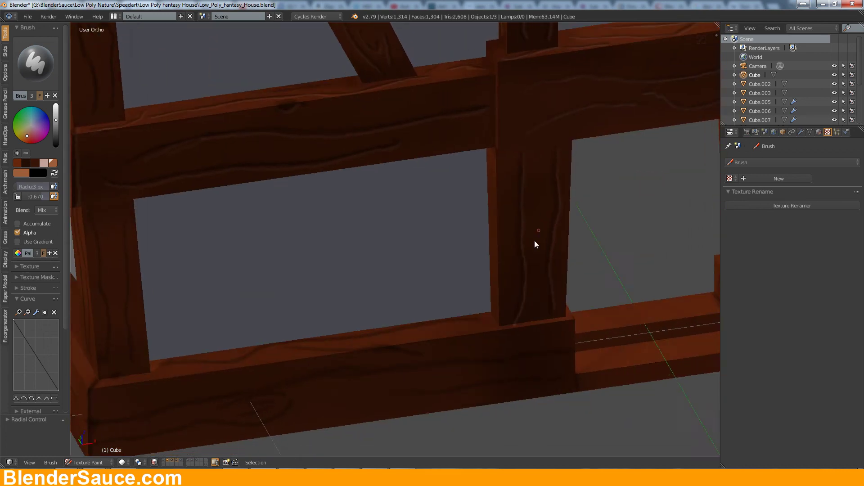
middle_drag(535, 244, 579, 167)
middle_drag(477, 323, 482, 285)
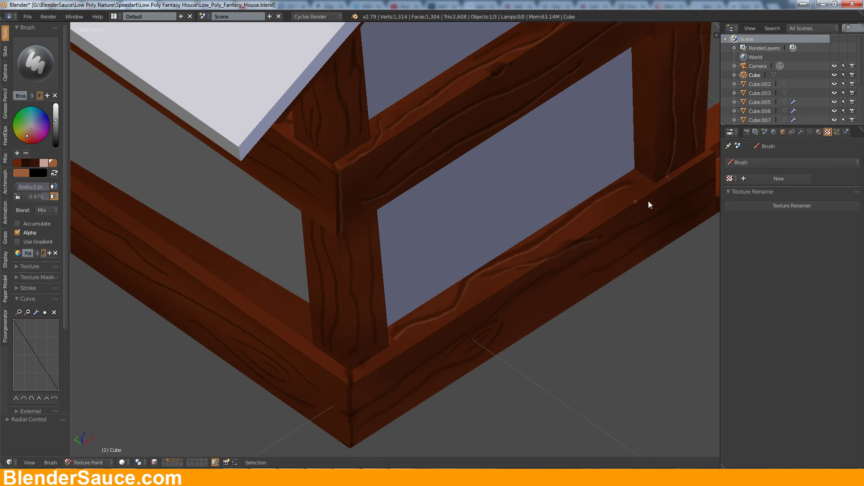
middle_drag(648, 204, 562, 210)
middle_drag(307, 240, 394, 221)
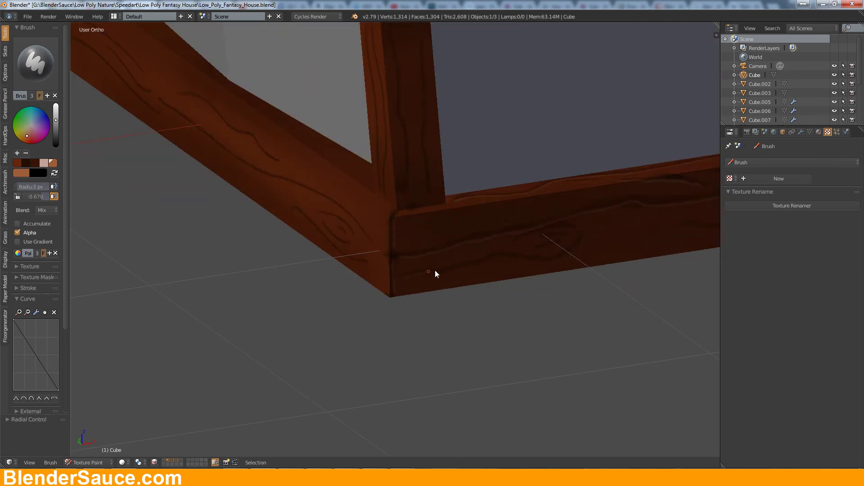
mouse_move(524, 238)
middle_down()
mouse_move(604, 236)
mouse_move(557, 178)
middle_up()
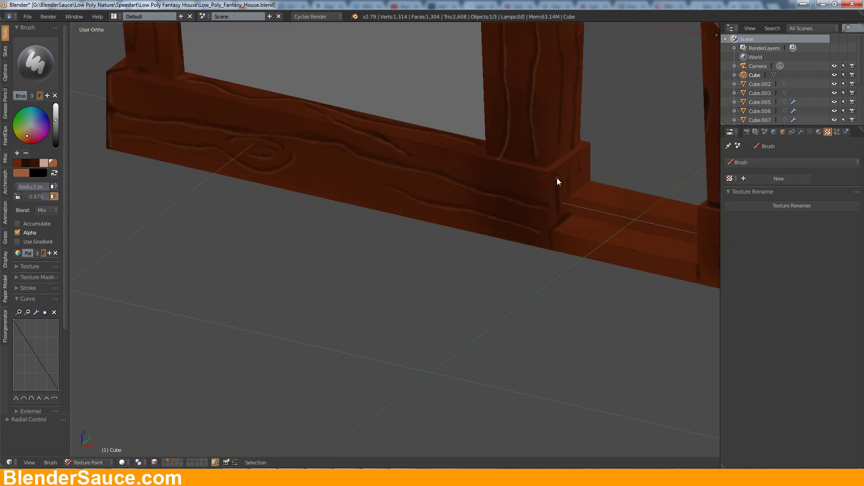
mouse_move(572, 213)
middle_down()
mouse_move(687, 239)
mouse_move(579, 217)
mouse_move(573, 185)
mouse_move(457, 198)
mouse_move(401, 248)
mouse_move(391, 289)
middle_up()
- Use the Smear brush at 17 px on the lower beam below the window
click(35, 63)
click(71, 121)
key(f)
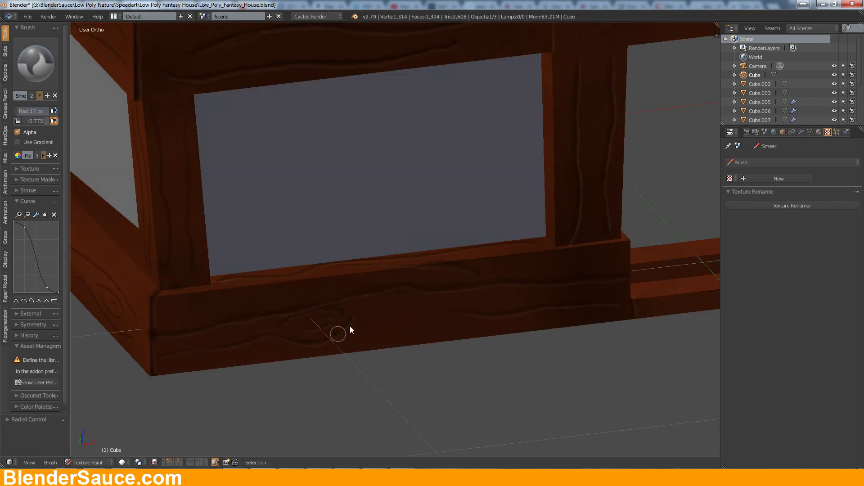
click(350, 330)
mouse_move(634, 179)
middle_down()
mouse_move(486, 174)
mouse_move(573, 241)
mouse_move(373, 276)
mouse_move(337, 315)
middle_up()
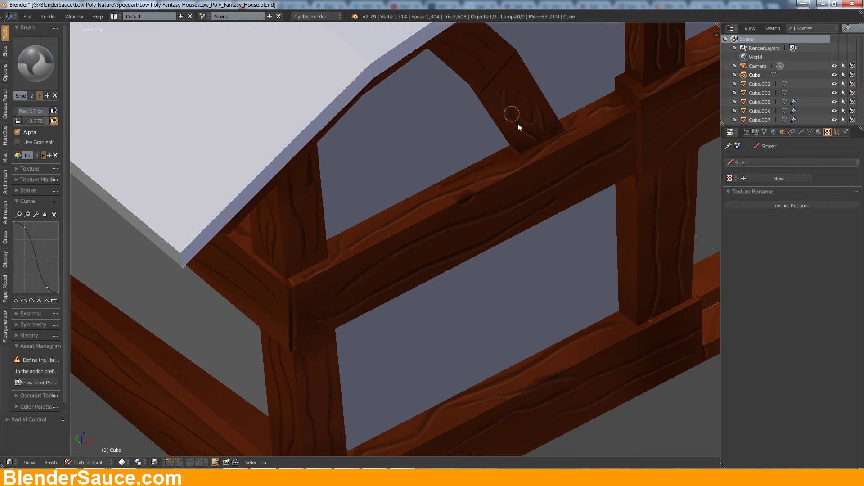
mouse_move(517, 125)
middle_down()
mouse_move(543, 193)
mouse_move(511, 174)
middle_up()
mouse_move(495, 91)
middle_down()
mouse_move(503, 145)
mouse_move(467, 249)
mouse_move(478, 220)
mouse_move(584, 136)
middle_up()
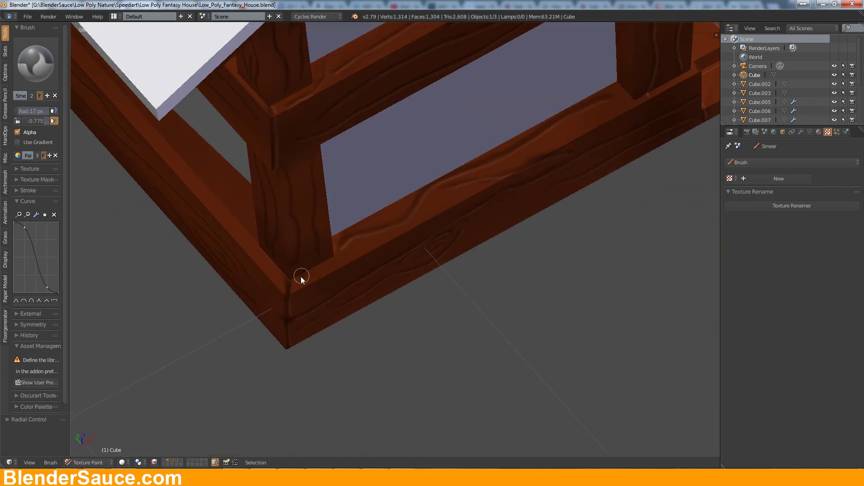
mouse_move(301, 279)
middle_down()
mouse_move(413, 172)
mouse_move(454, 152)
middle_up()
mouse_move(443, 255)
middle_down()
mouse_move(515, 309)
mouse_move(480, 330)
mouse_move(473, 301)
mouse_move(267, 257)
mouse_move(433, 265)
mouse_move(463, 199)
middle_up()
- Paint light highlight strokes on the post with the draw brush
scroll(464, 199, up, 2)
click(35, 63)
click(70, 119)
middle_drag(452, 253, 479, 97)
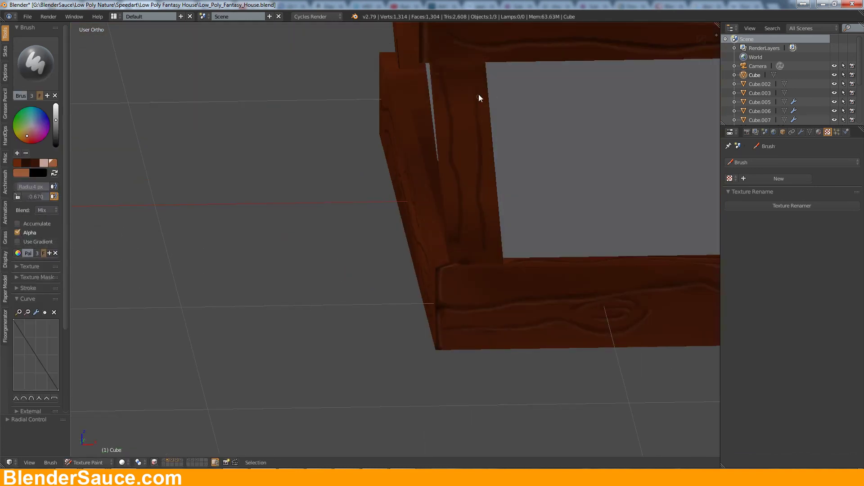
middle_drag(461, 232, 433, 112)
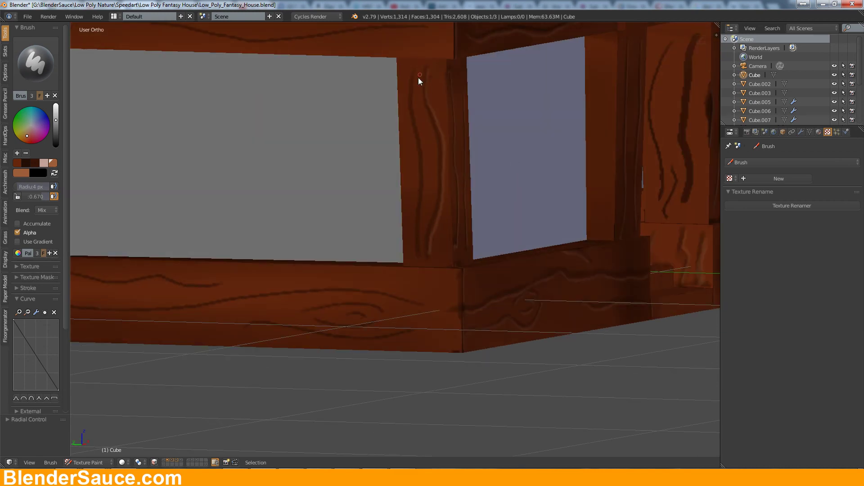
drag(423, 171, 418, 252)
- Add light grain strokes to the diagonal brace, roof beam and vertical post
mouse_move(419, 252)
middle_down()
mouse_move(477, 166)
mouse_move(573, 158)
mouse_move(577, 222)
mouse_move(492, 168)
middle_up()
drag(492, 169, 514, 211)
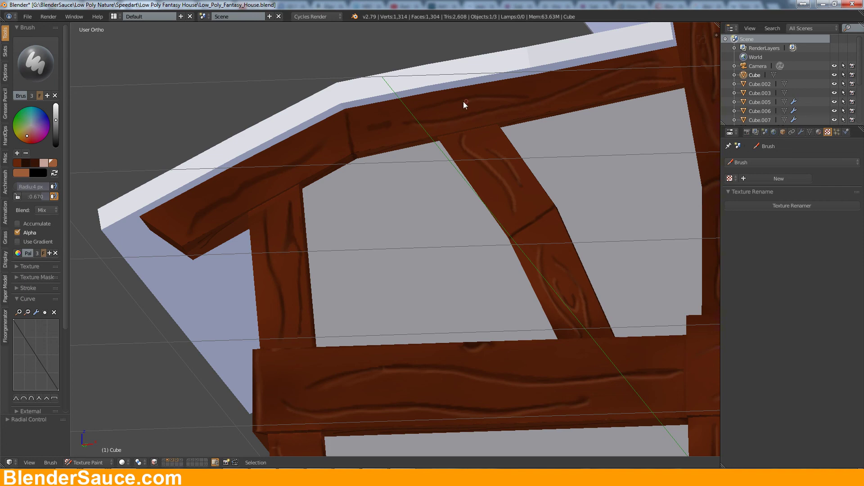
drag(433, 107, 297, 166)
drag(298, 200, 287, 322)
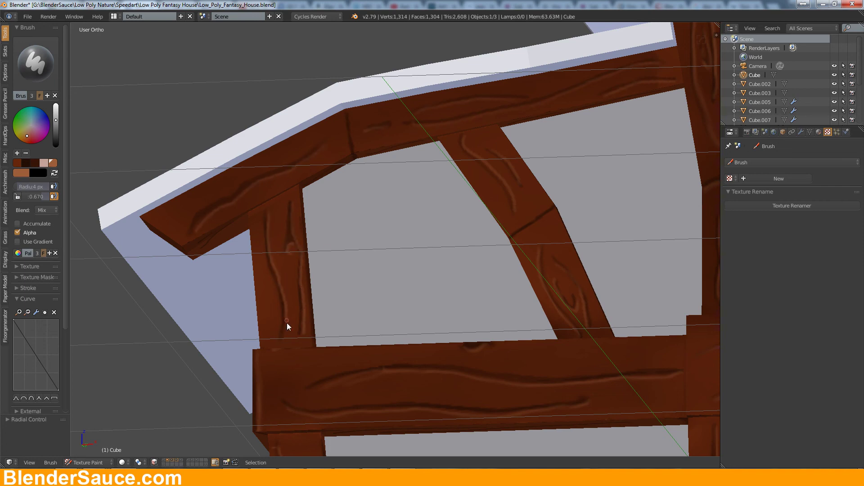